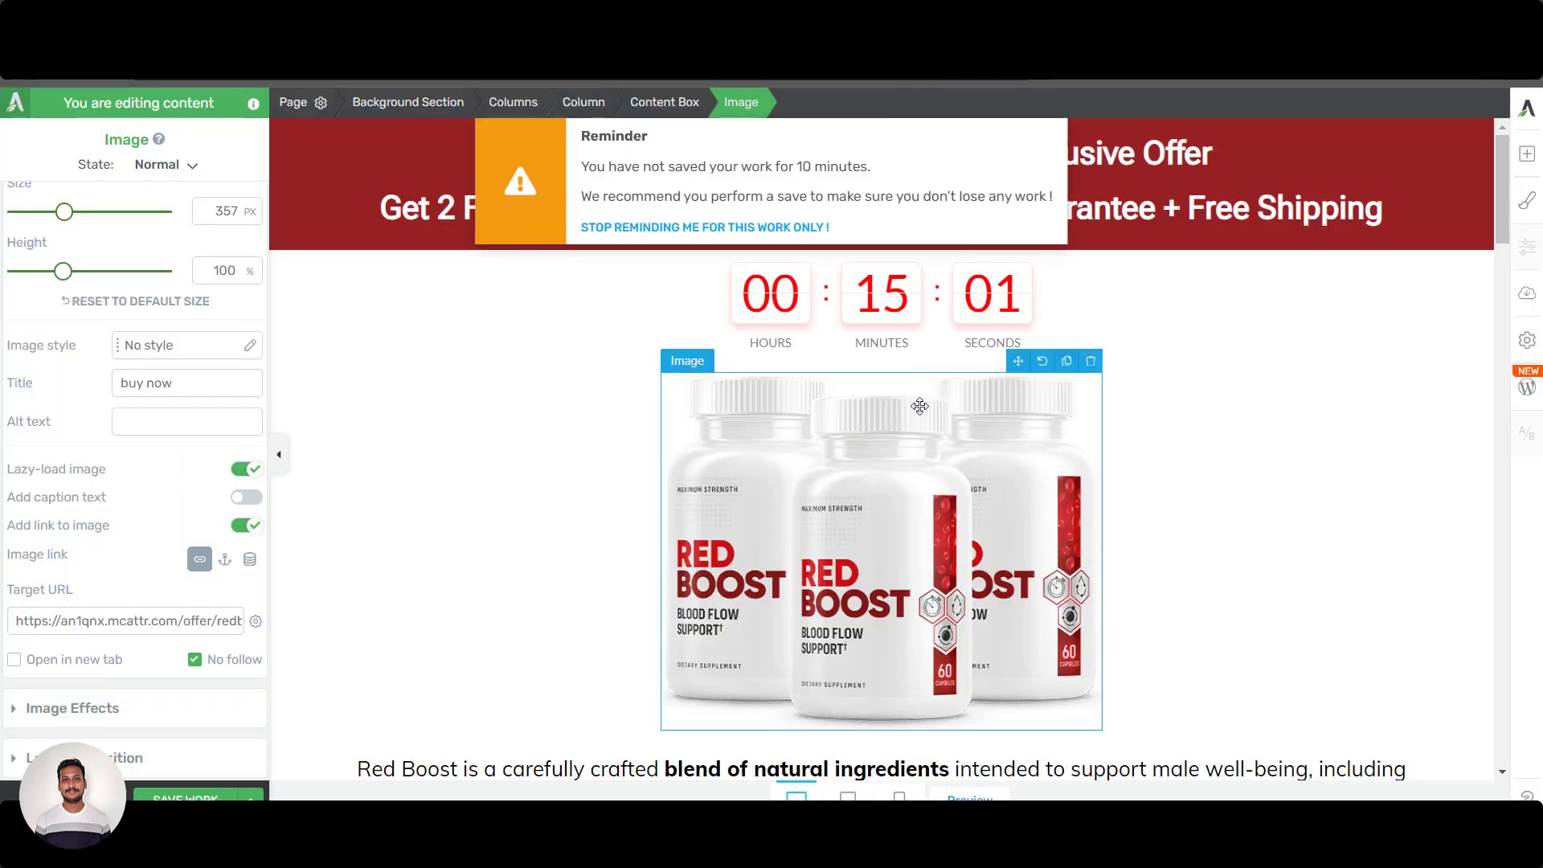
Examine the Red Boost landing page, from the discount header and countdown timer through the product image and bonus offers below
click(866, 431)
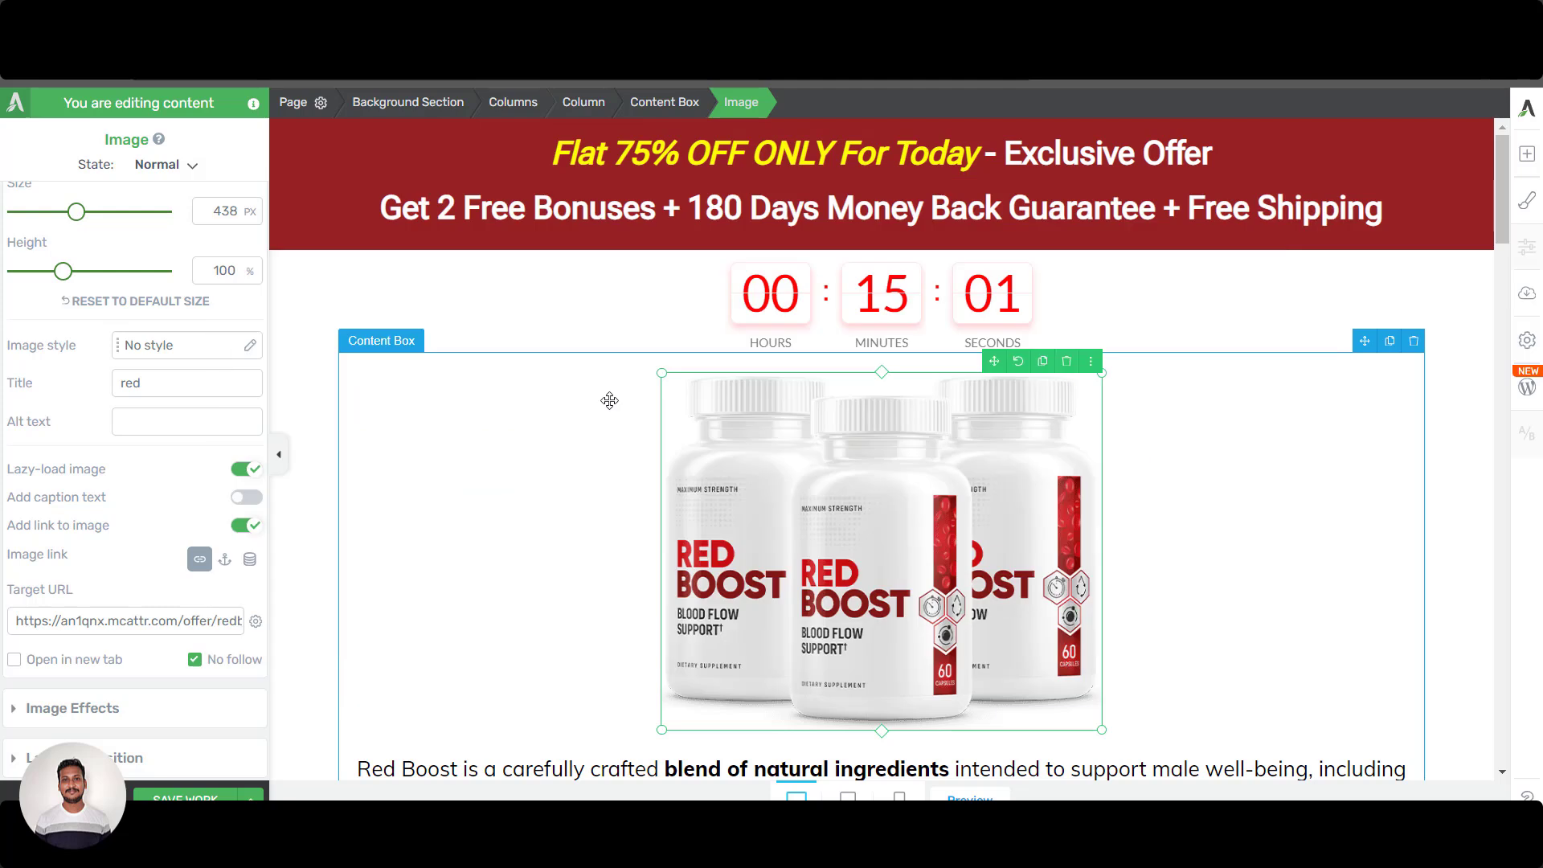
scroll(647, 399, down, 3)
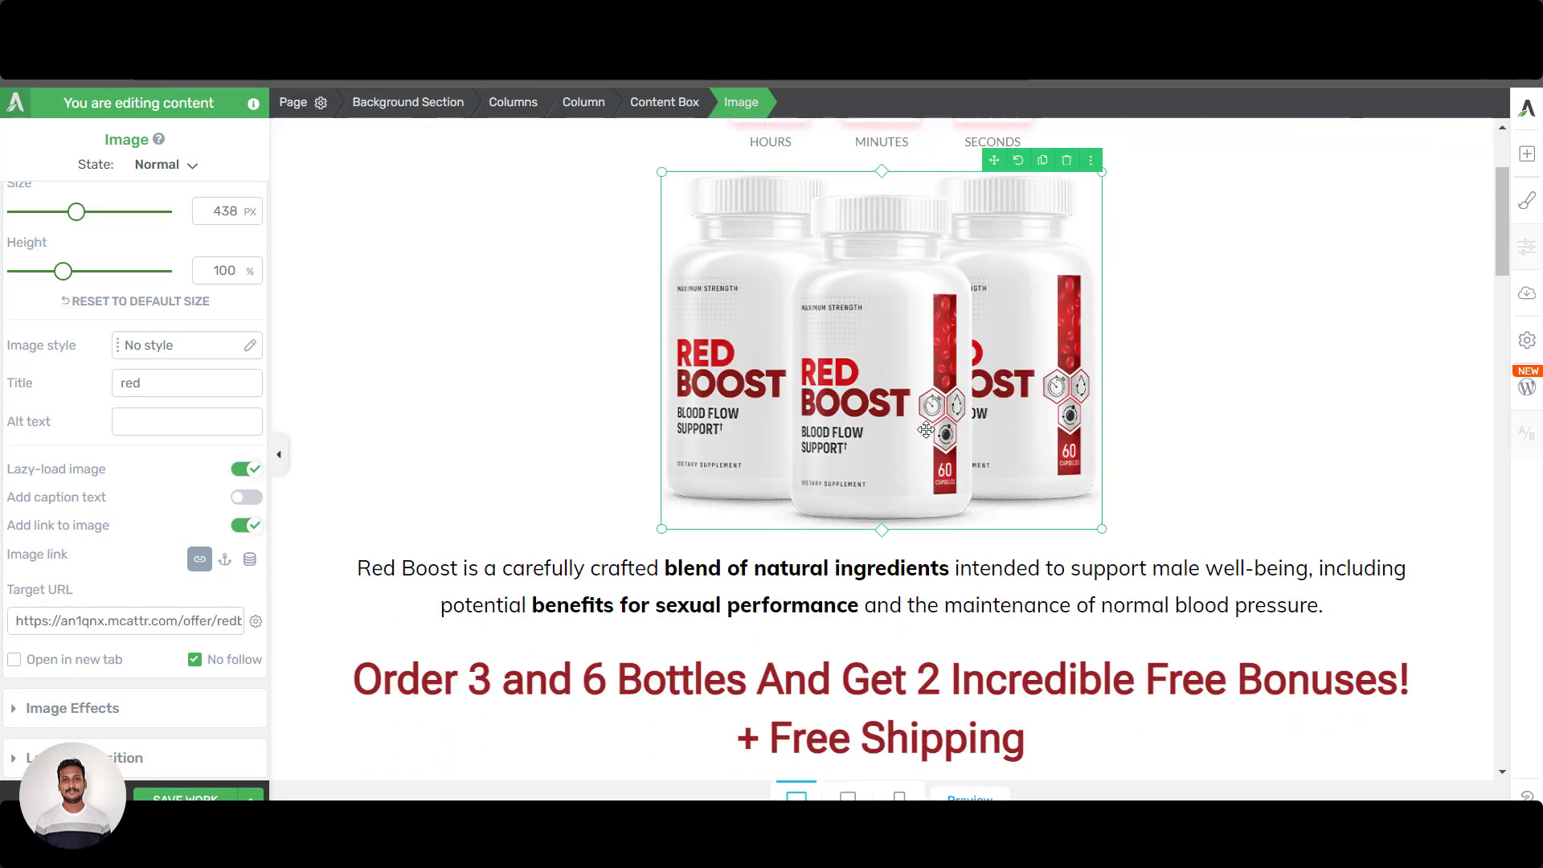
scroll(928, 432, up, 3)
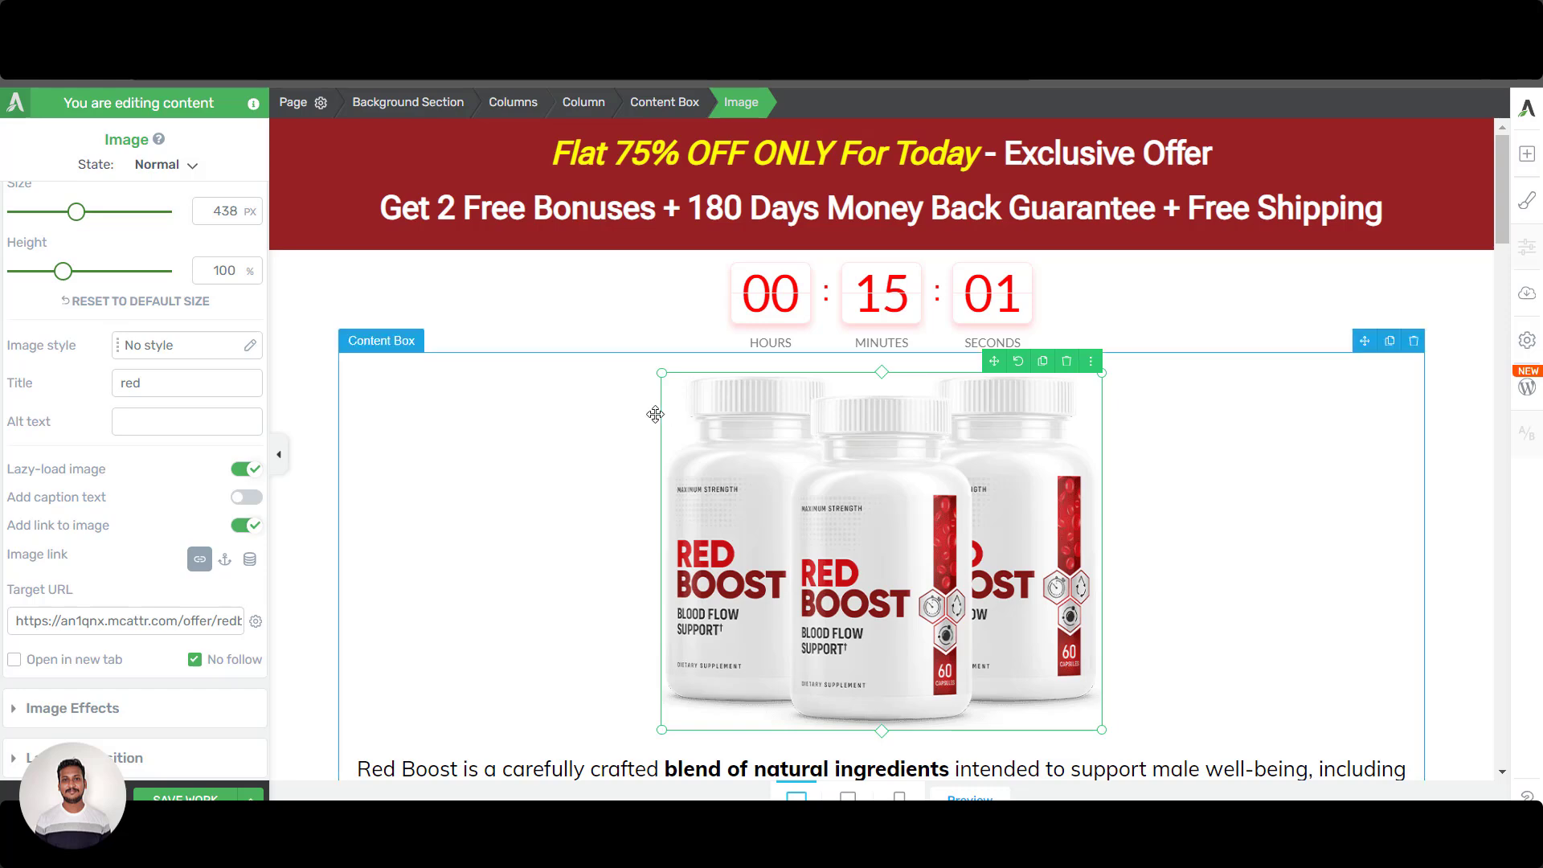
scroll(789, 527, down, 10)
scroll(789, 527, up, 10)
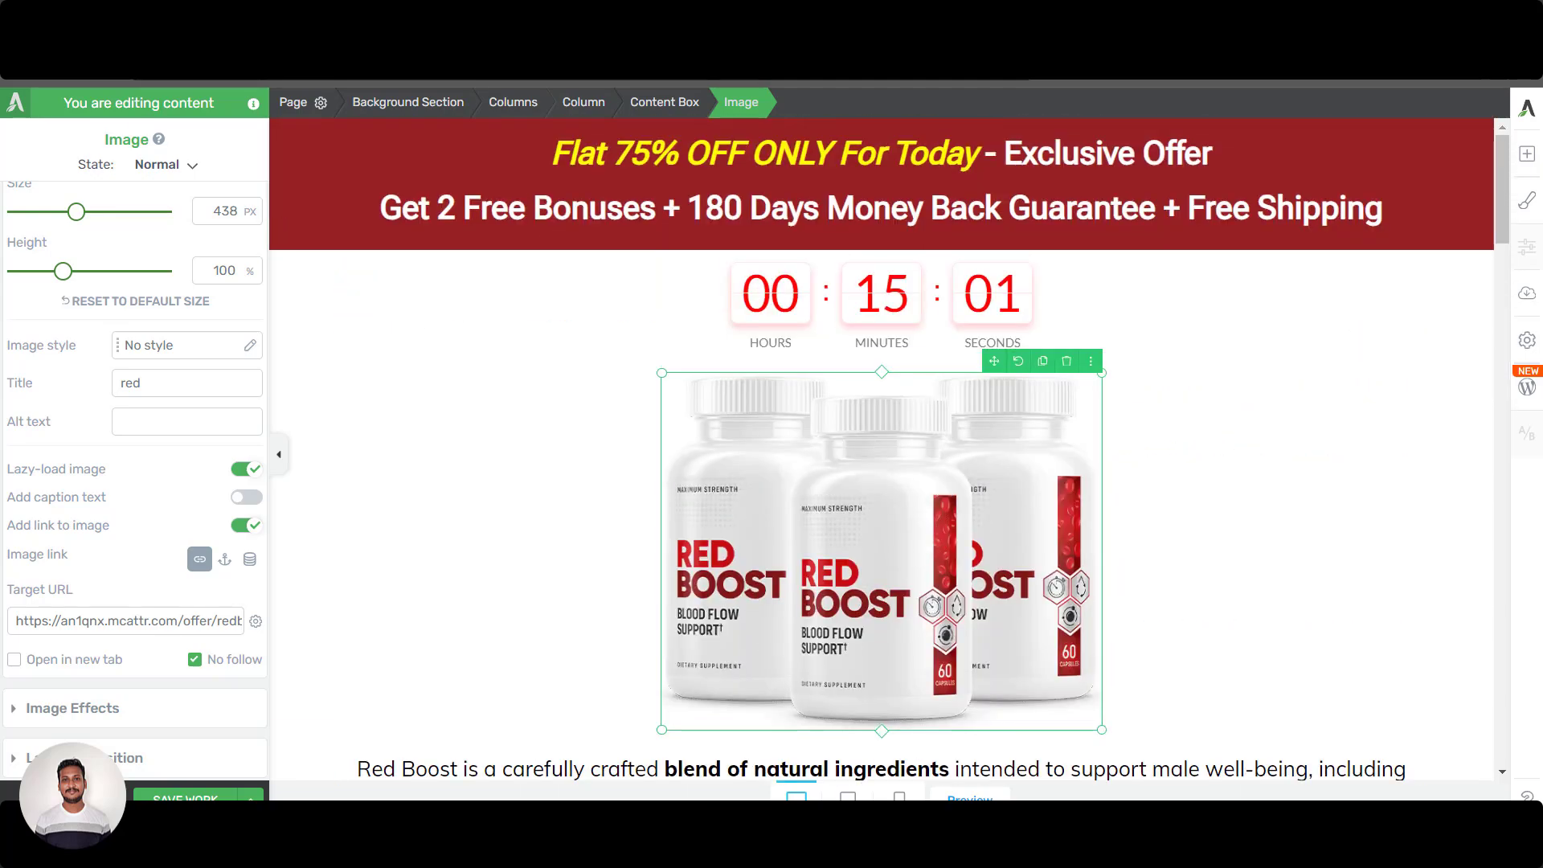
scroll(624, 361, down, 15)
scroll(587, 430, down, 4)
scroll(586, 431, up, 20)
scroll(683, 598, down, 8)
scroll(683, 598, up, 10)
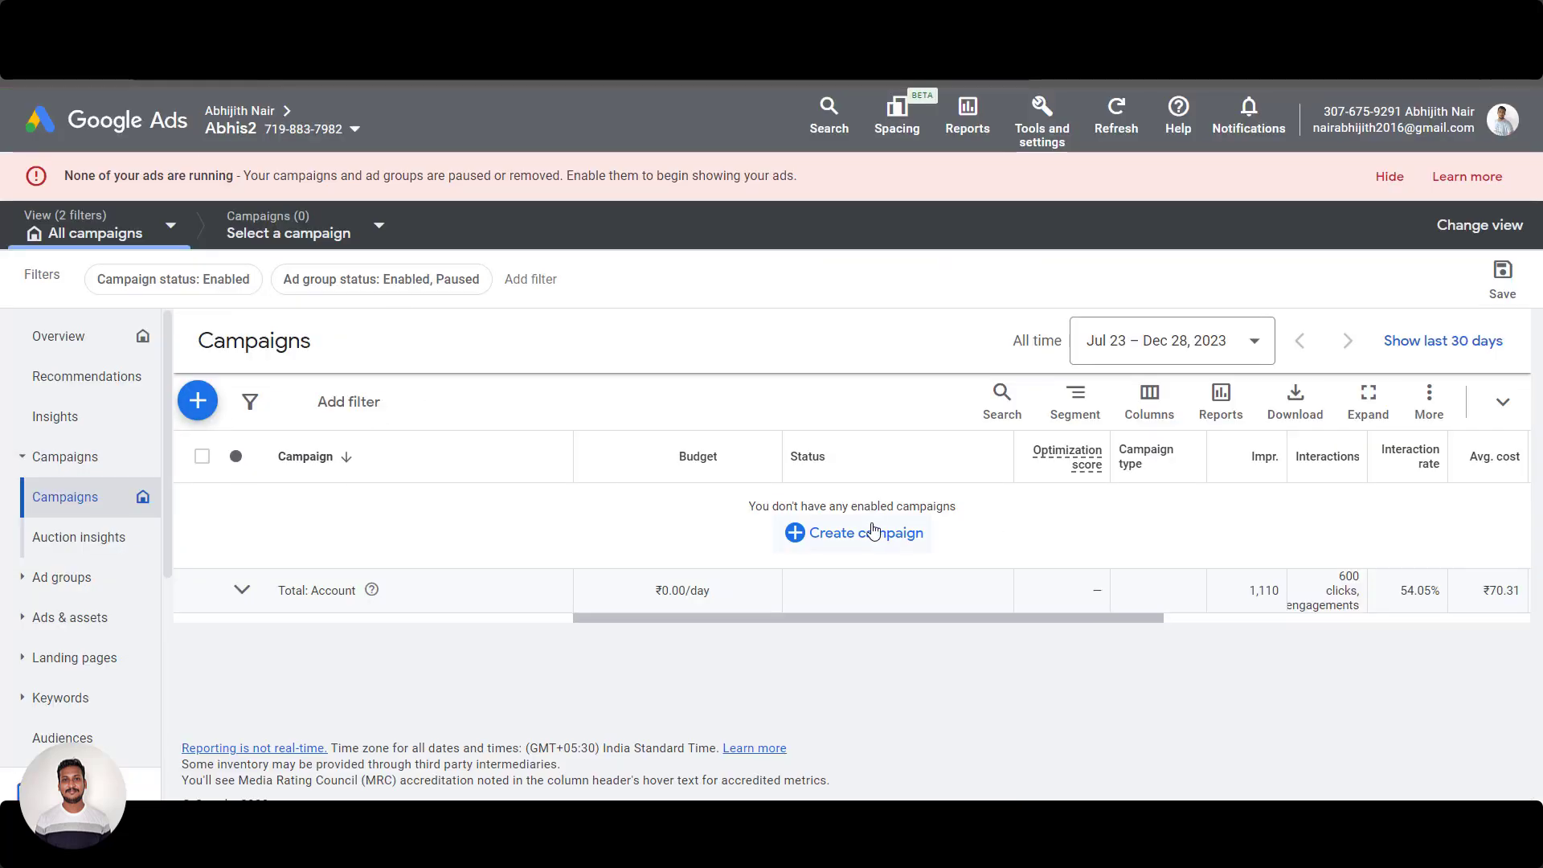
Start a new Google Ads campaign with the Website traffic objective and hide the warning banner
click(874, 531)
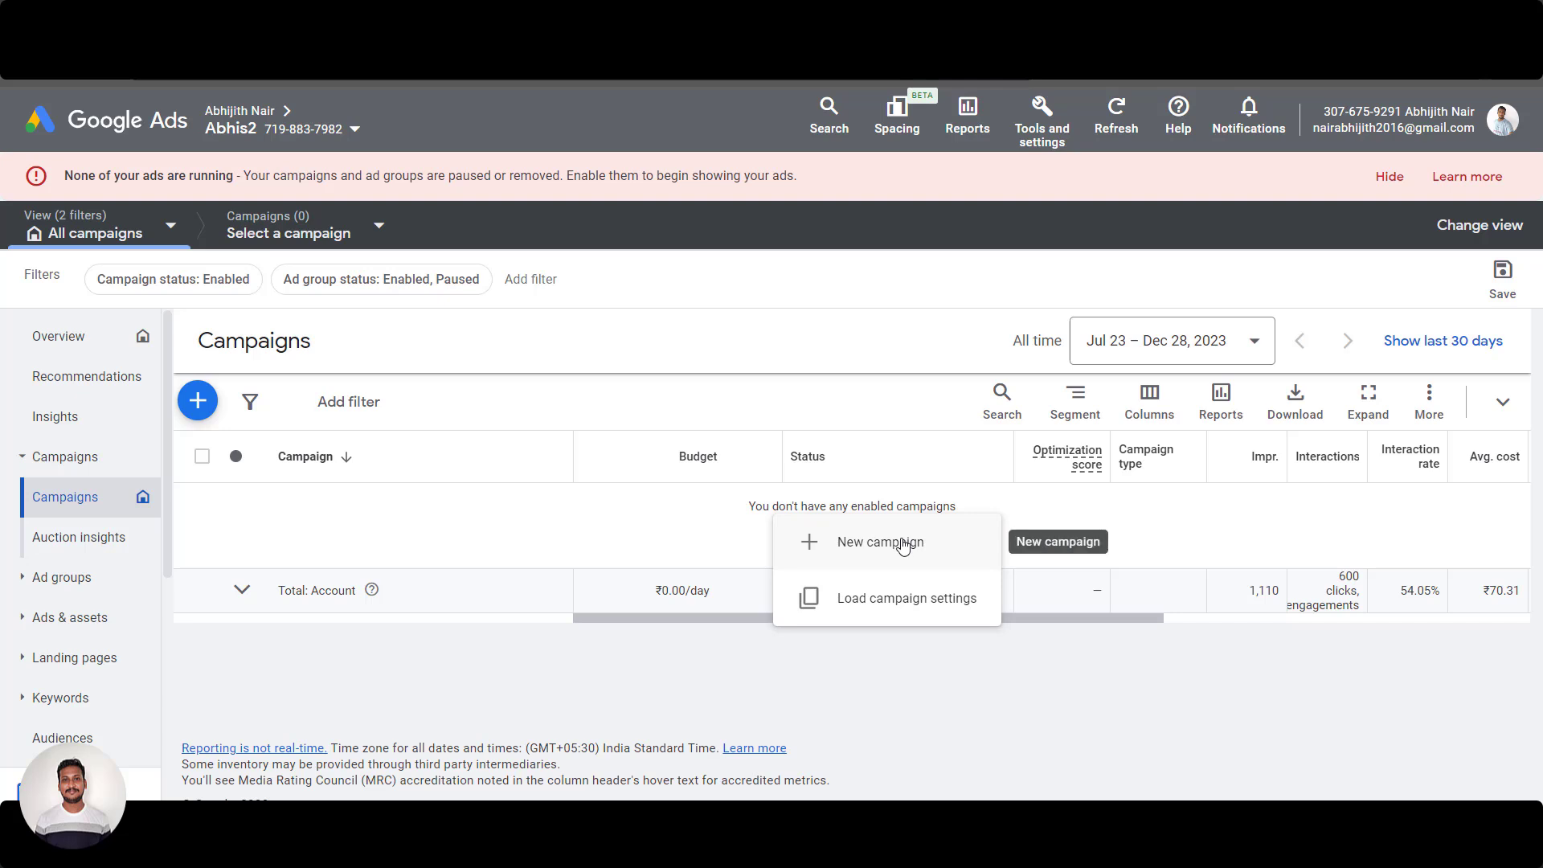
click(903, 544)
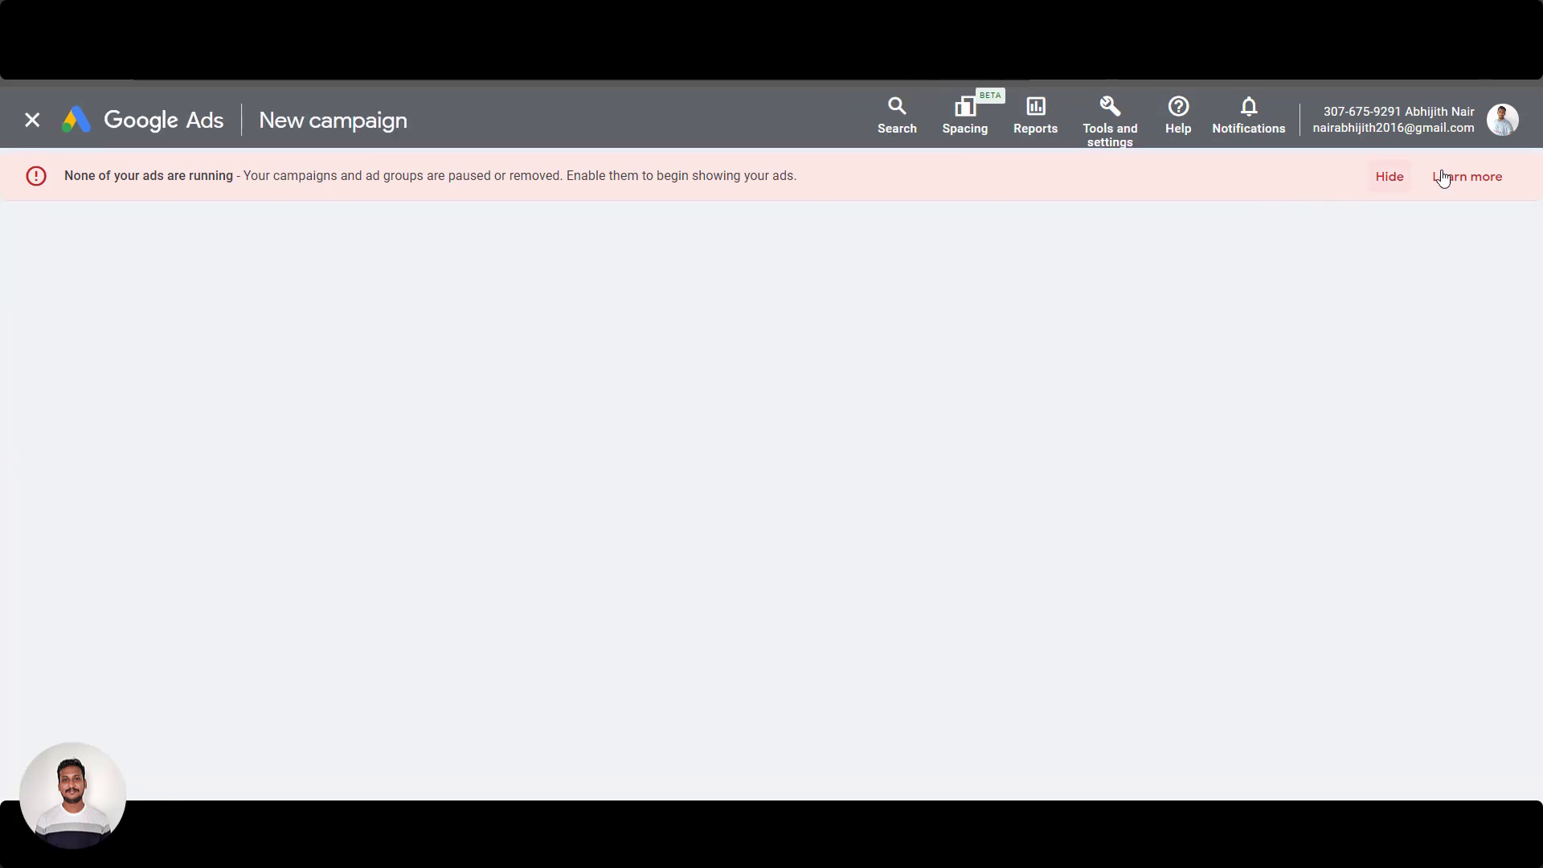
click(1386, 179)
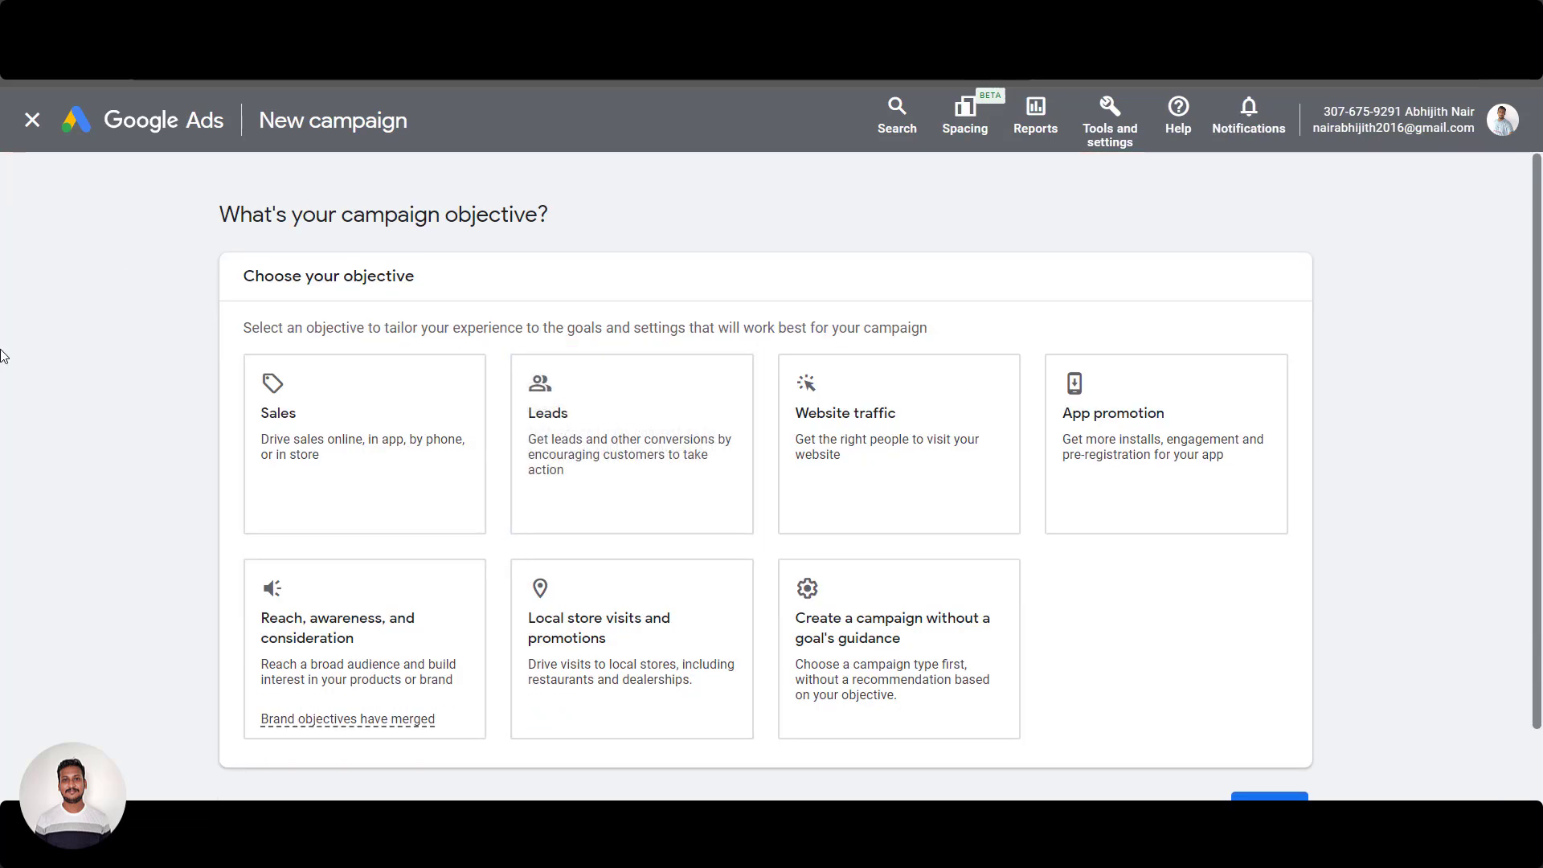
scroll(961, 458, down, 2)
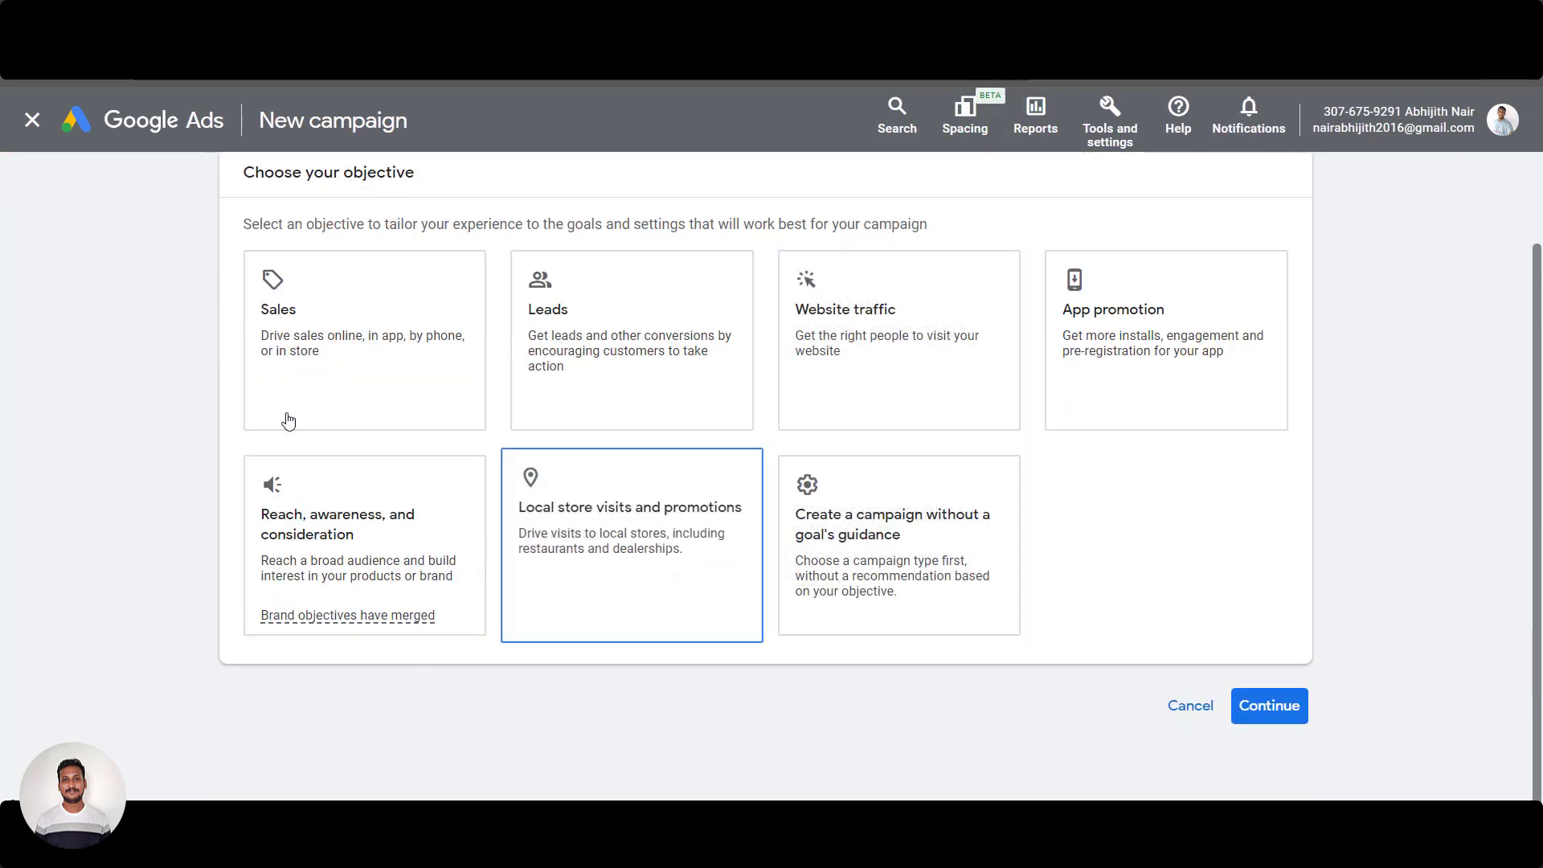
click(814, 342)
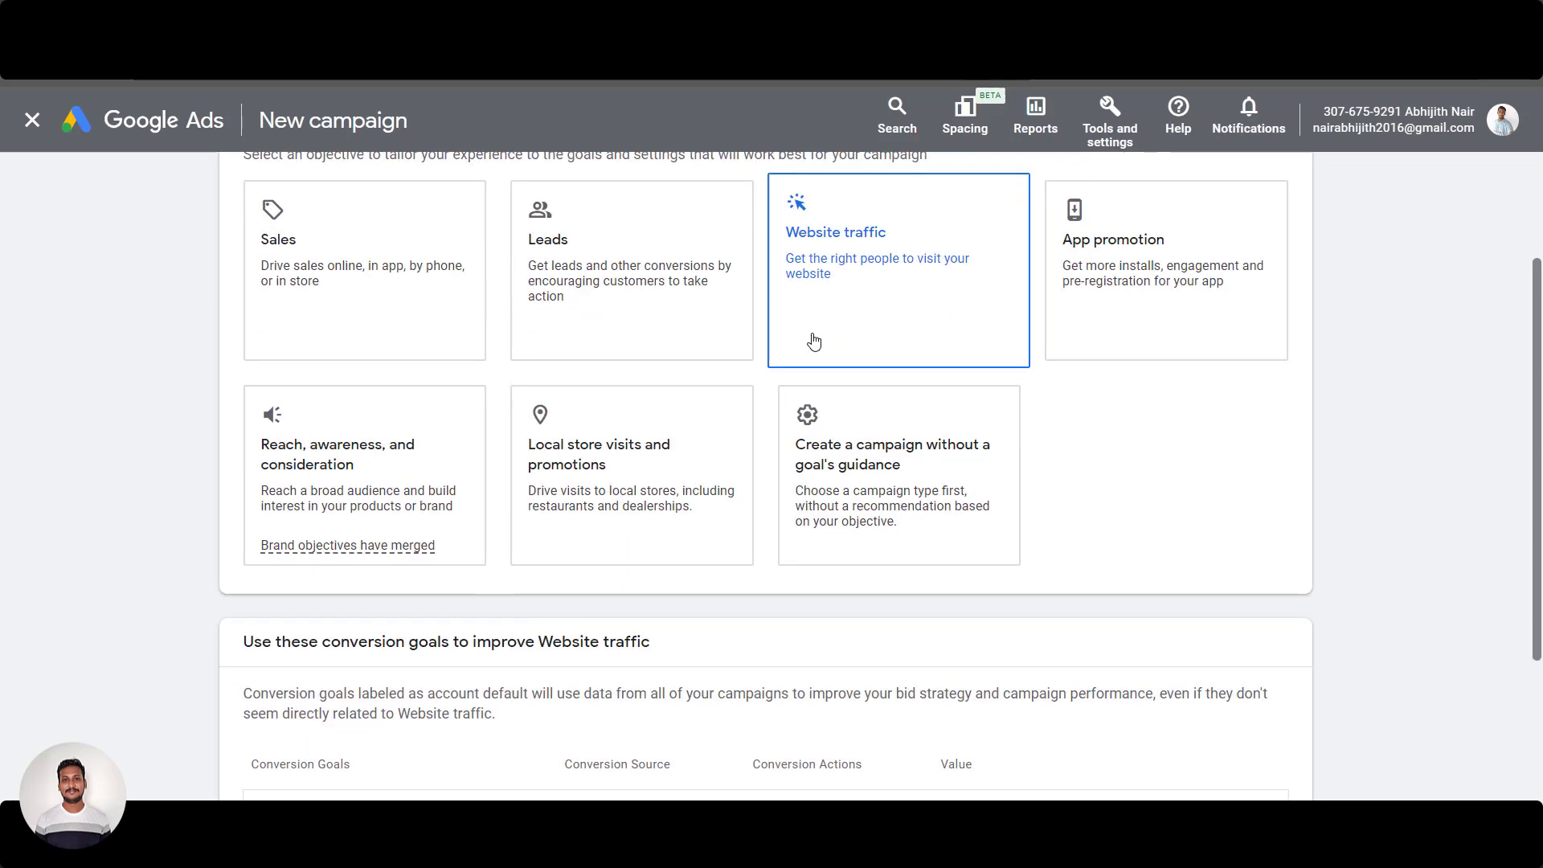
Choose Search as the campaign type, keeping the suggested conversion goals
scroll(813, 344, down, 3)
click(1268, 706)
scroll(377, 450, down, 3)
click(376, 441)
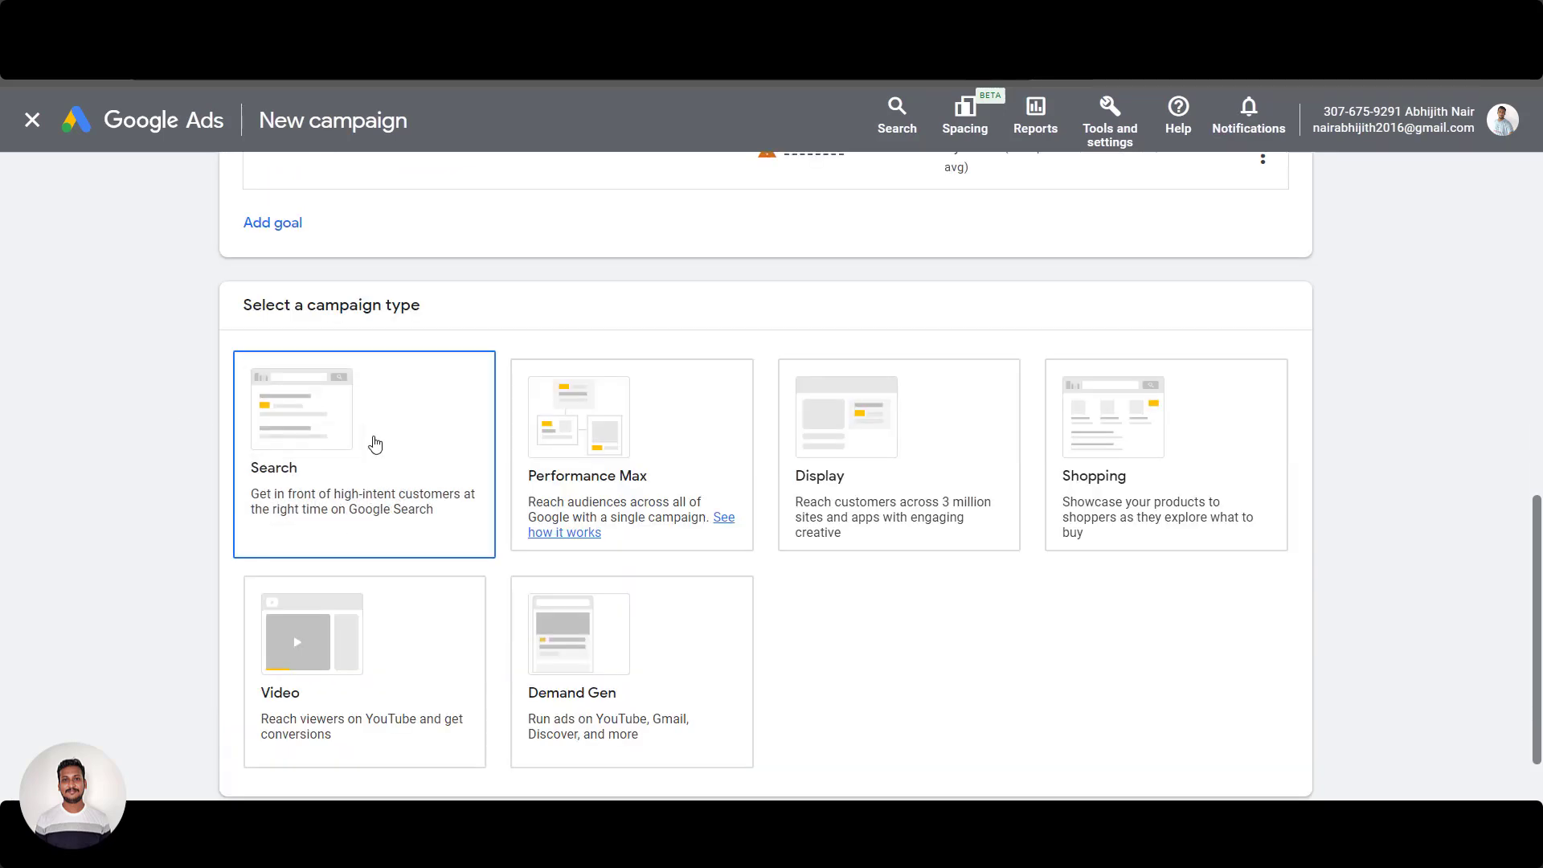
Name the campaign "RB - 28/12/2023" and continue to the bidding settings
scroll(296, 449, down, 6)
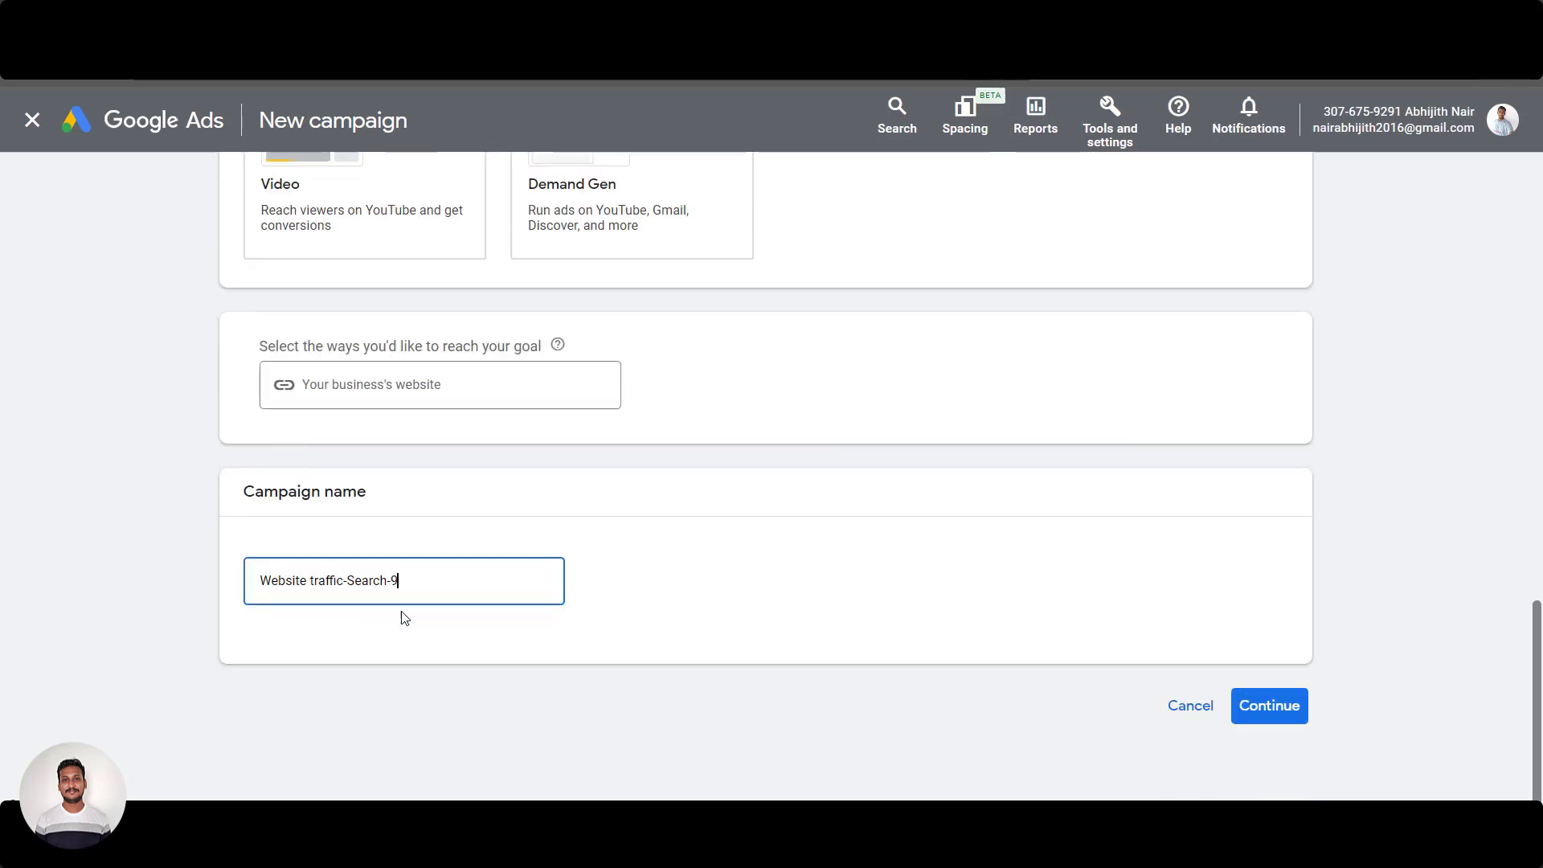
drag(411, 577, 228, 590)
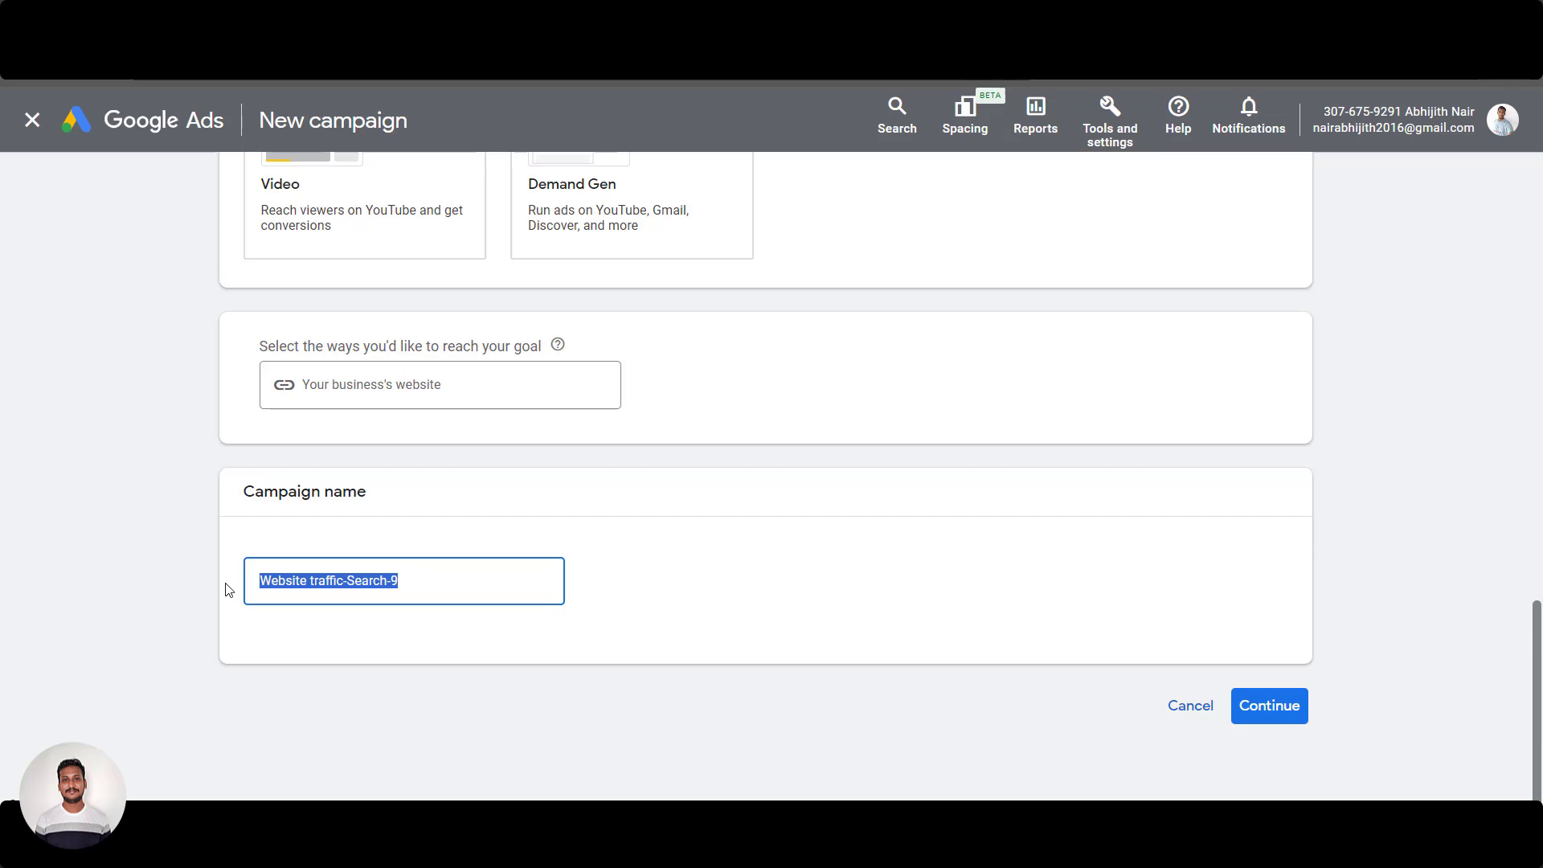
text(Red Boos)
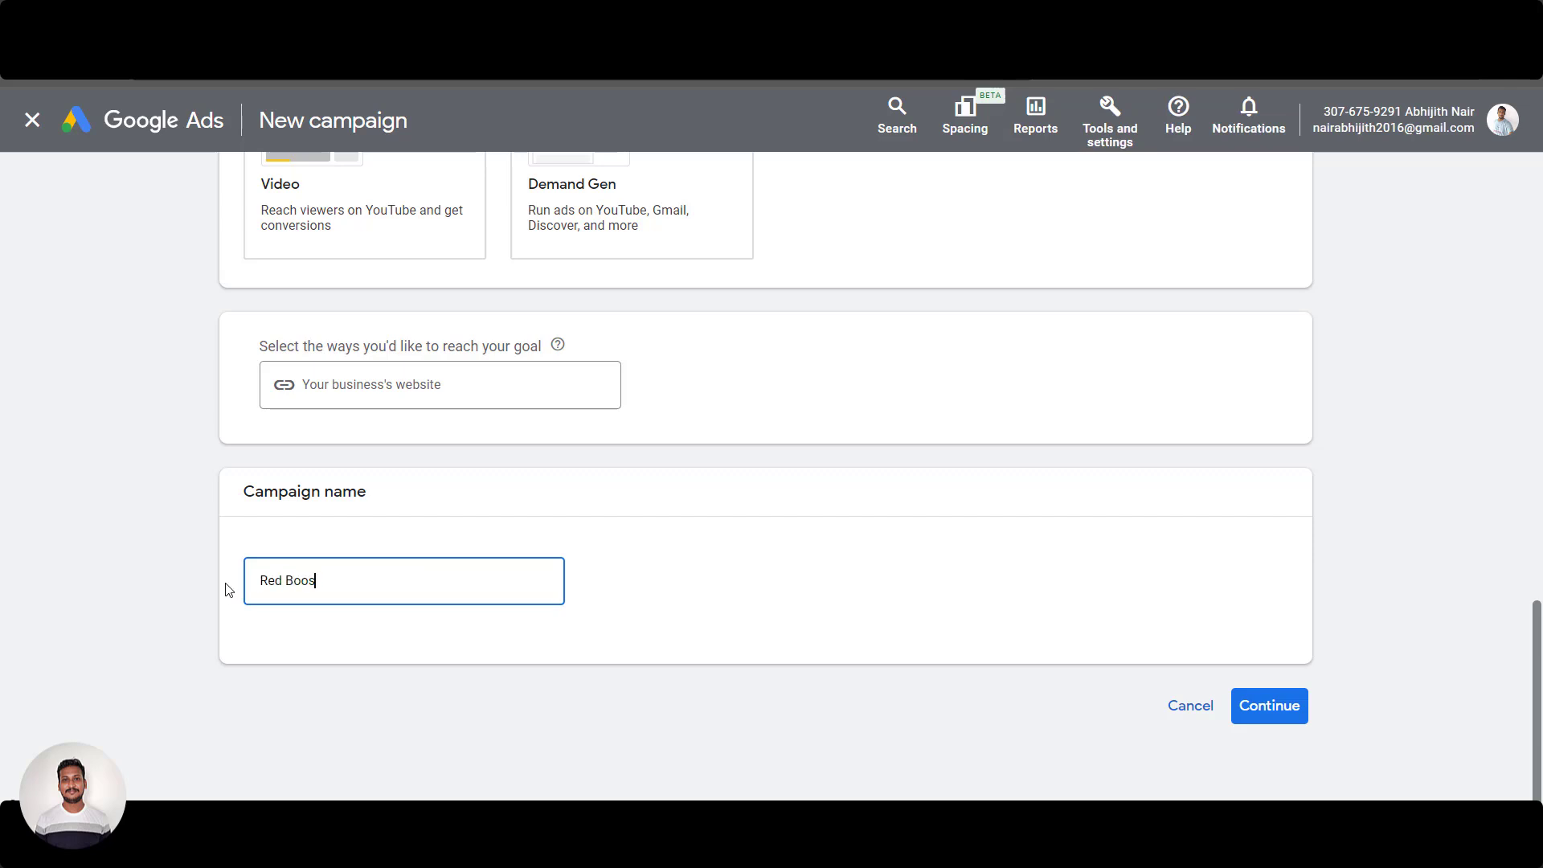
key(BackSpace)
key(BackSpace)
key(BackSpace)
key(BackSpace)
key(BackSpace)
key(BackSpace)
text(B - 28/12/2023)
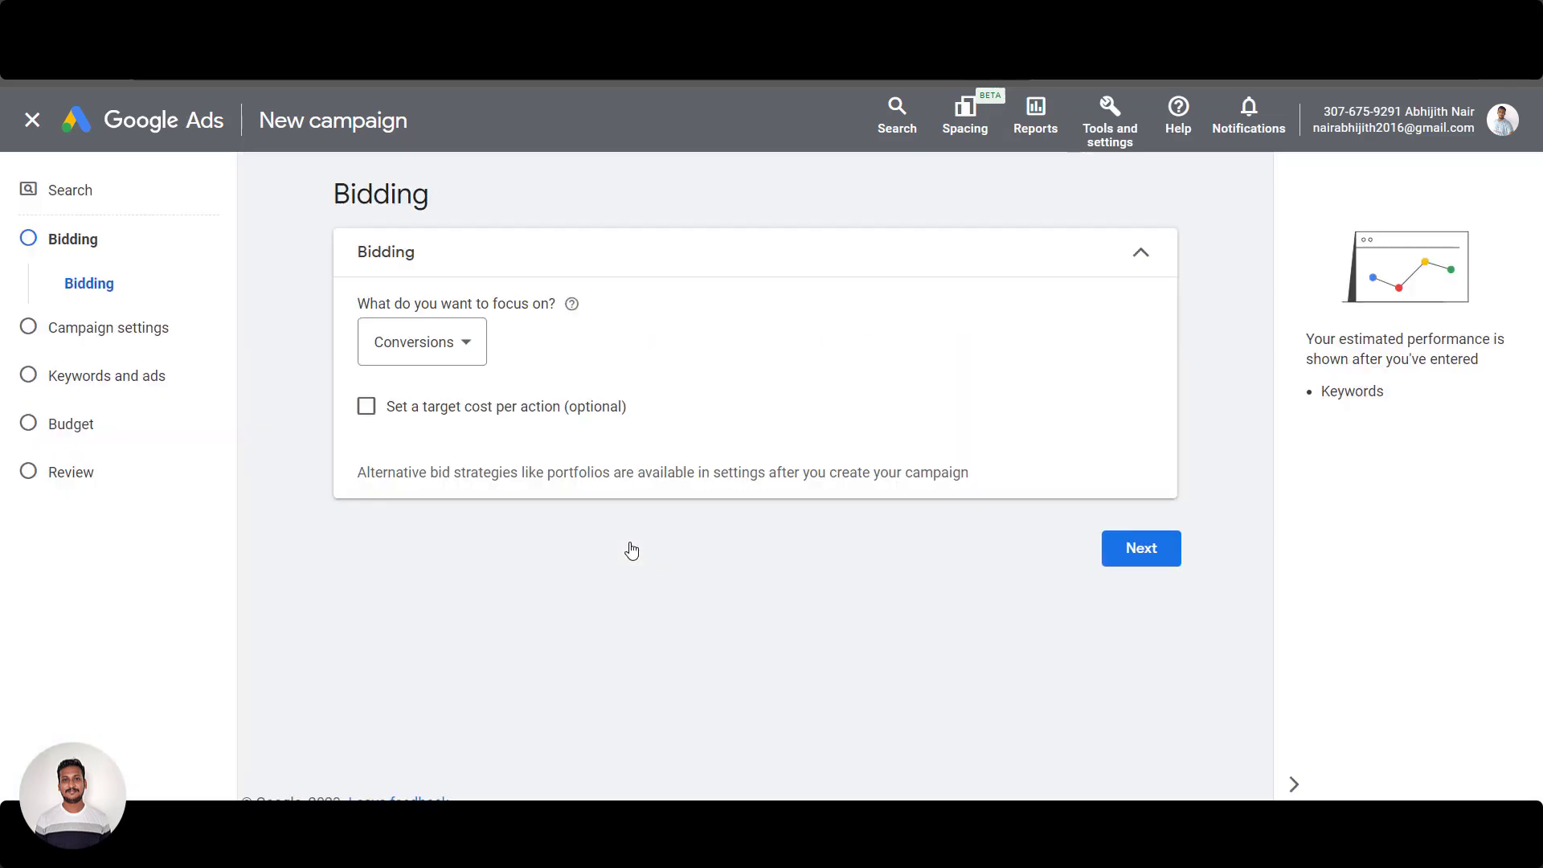
Set the bidding focus to Clicks without a maximum cost per click limit and proceed to the campaign settings
click(424, 348)
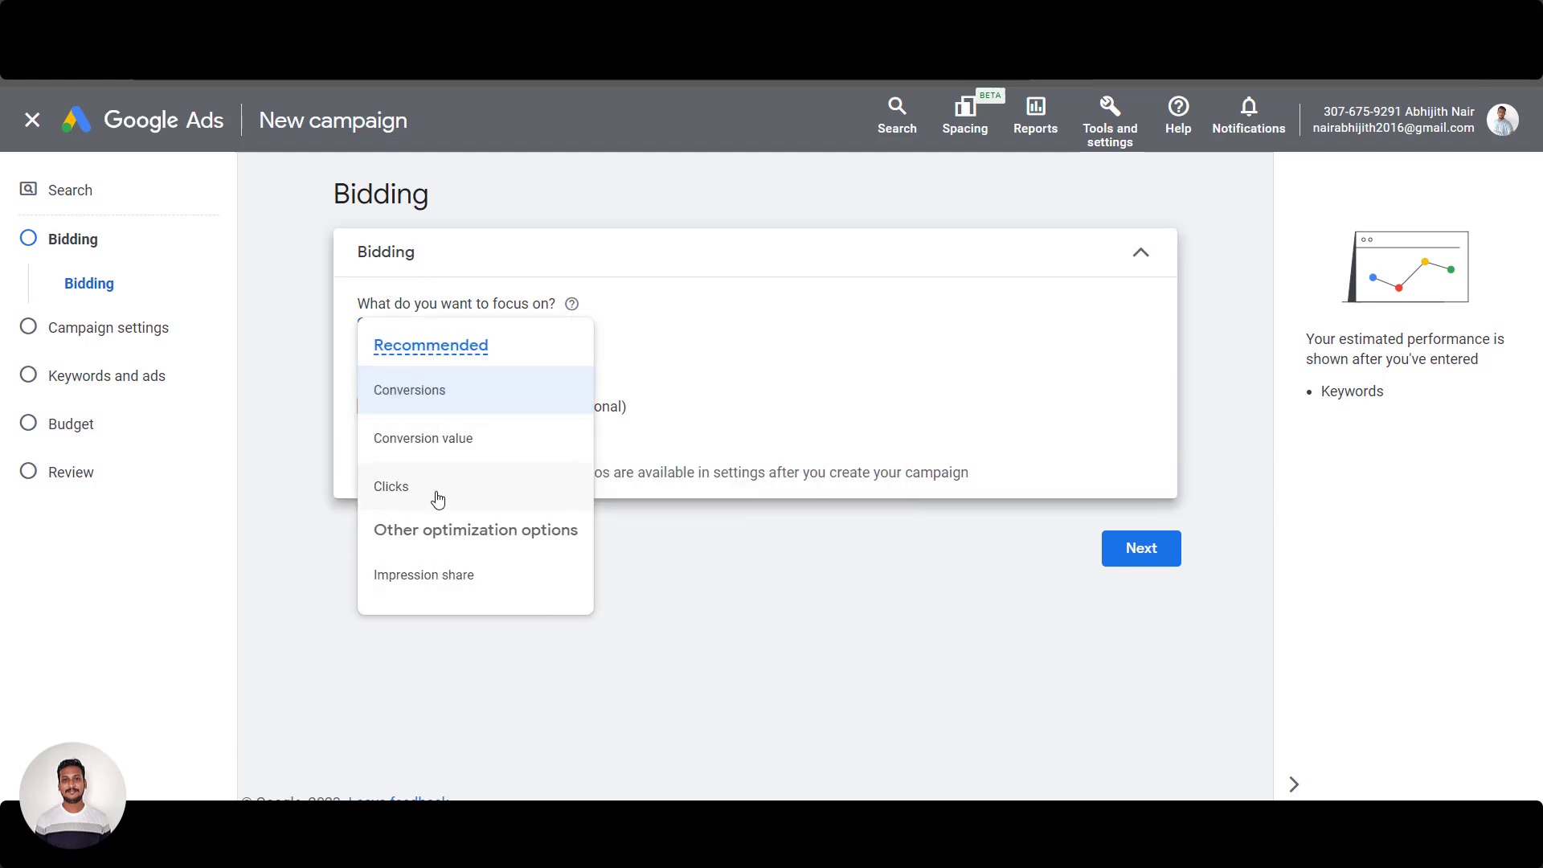
click(413, 492)
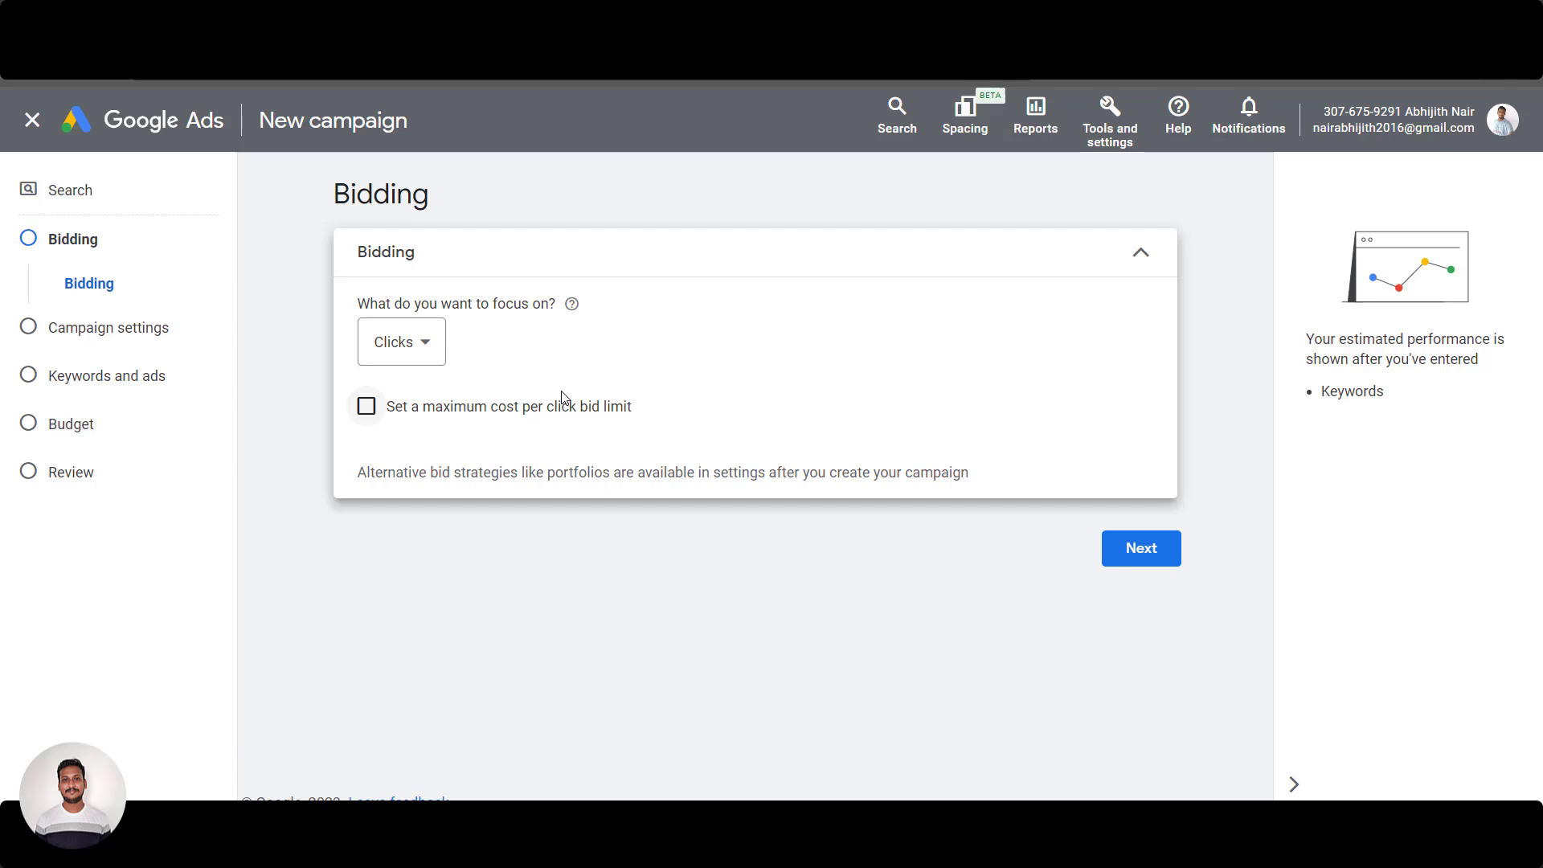
click(1149, 561)
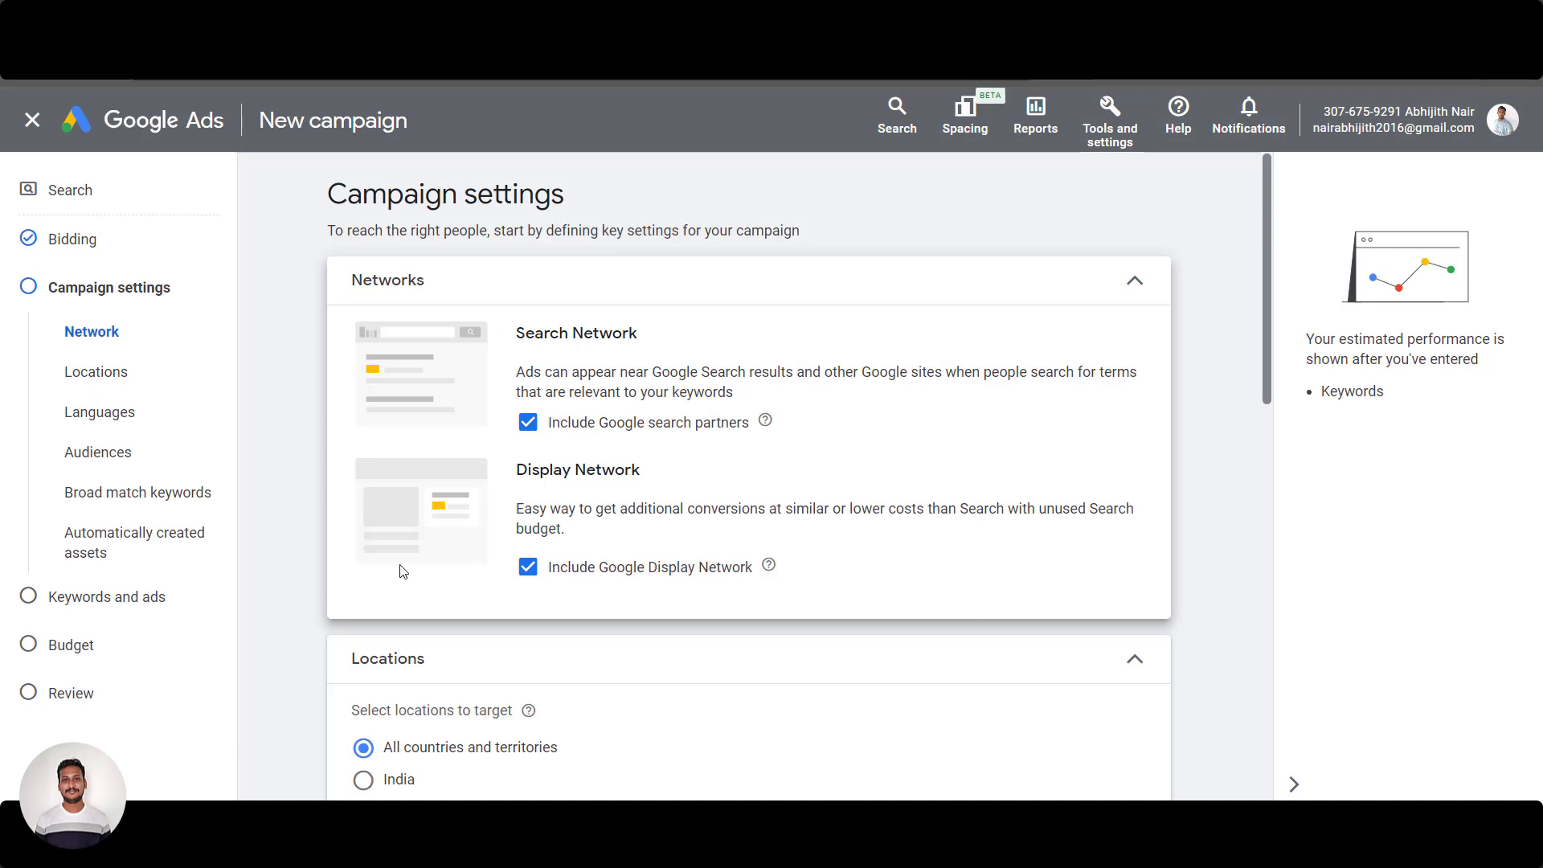
Exclude the Google Display Network and Google search partners from the campaign's networks, hiding the warning banner
click(535, 577)
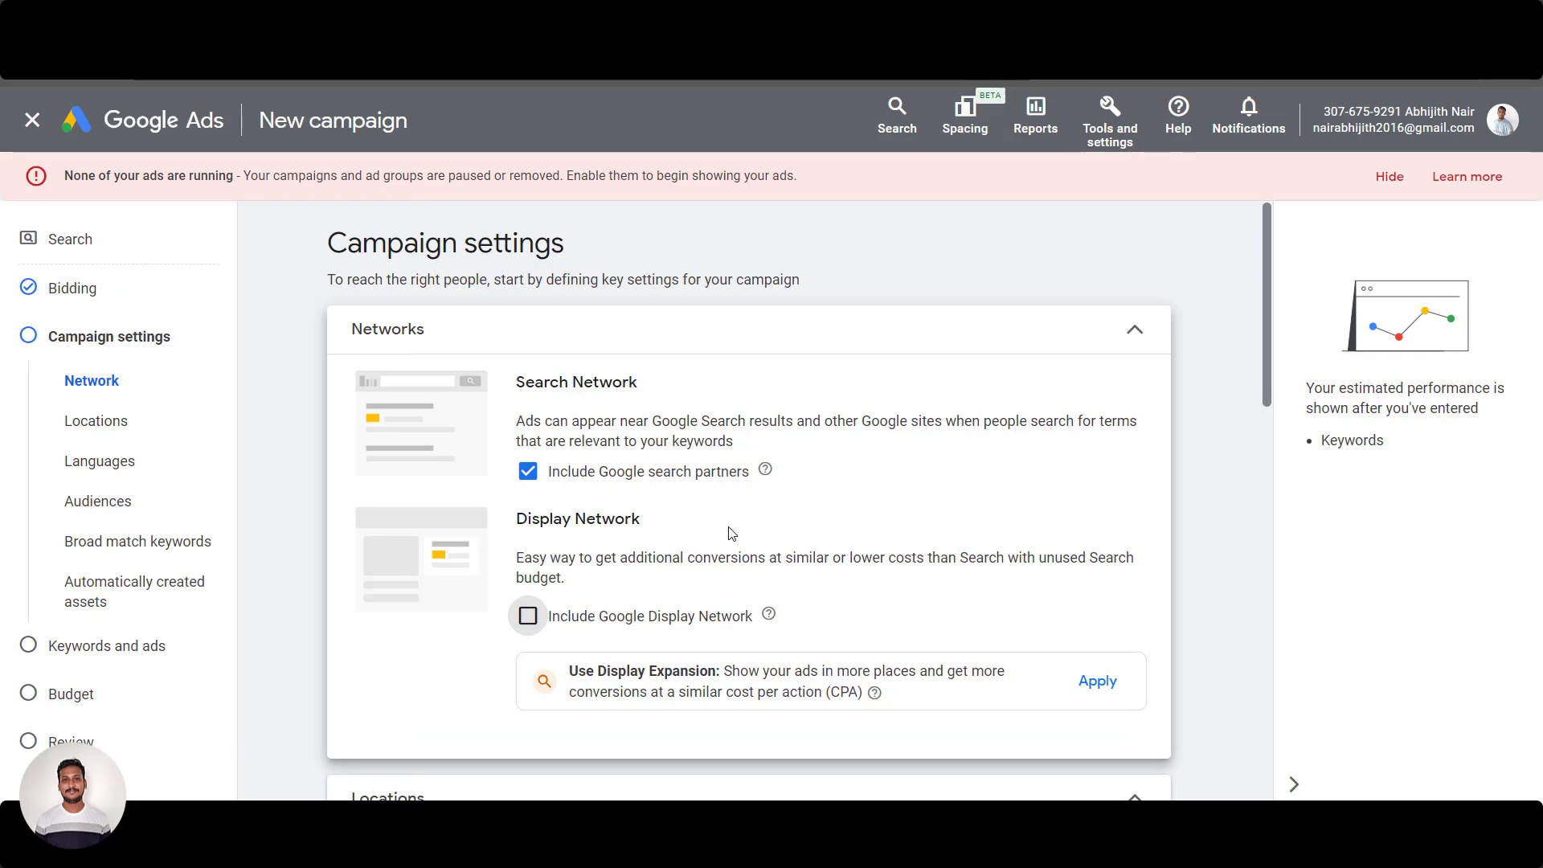
click(1390, 187)
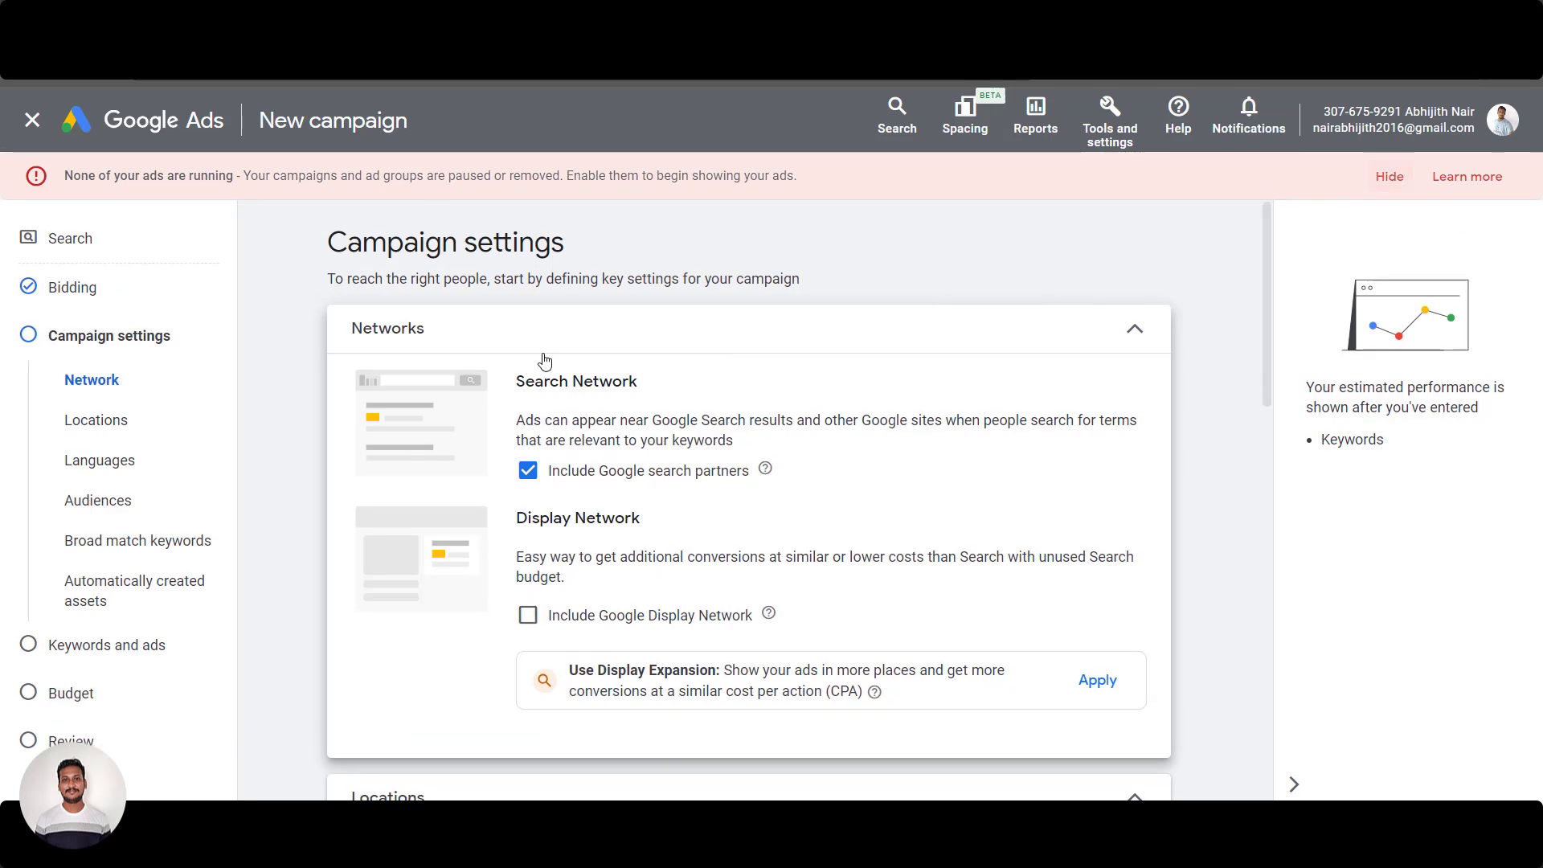
click(529, 425)
click(528, 426)
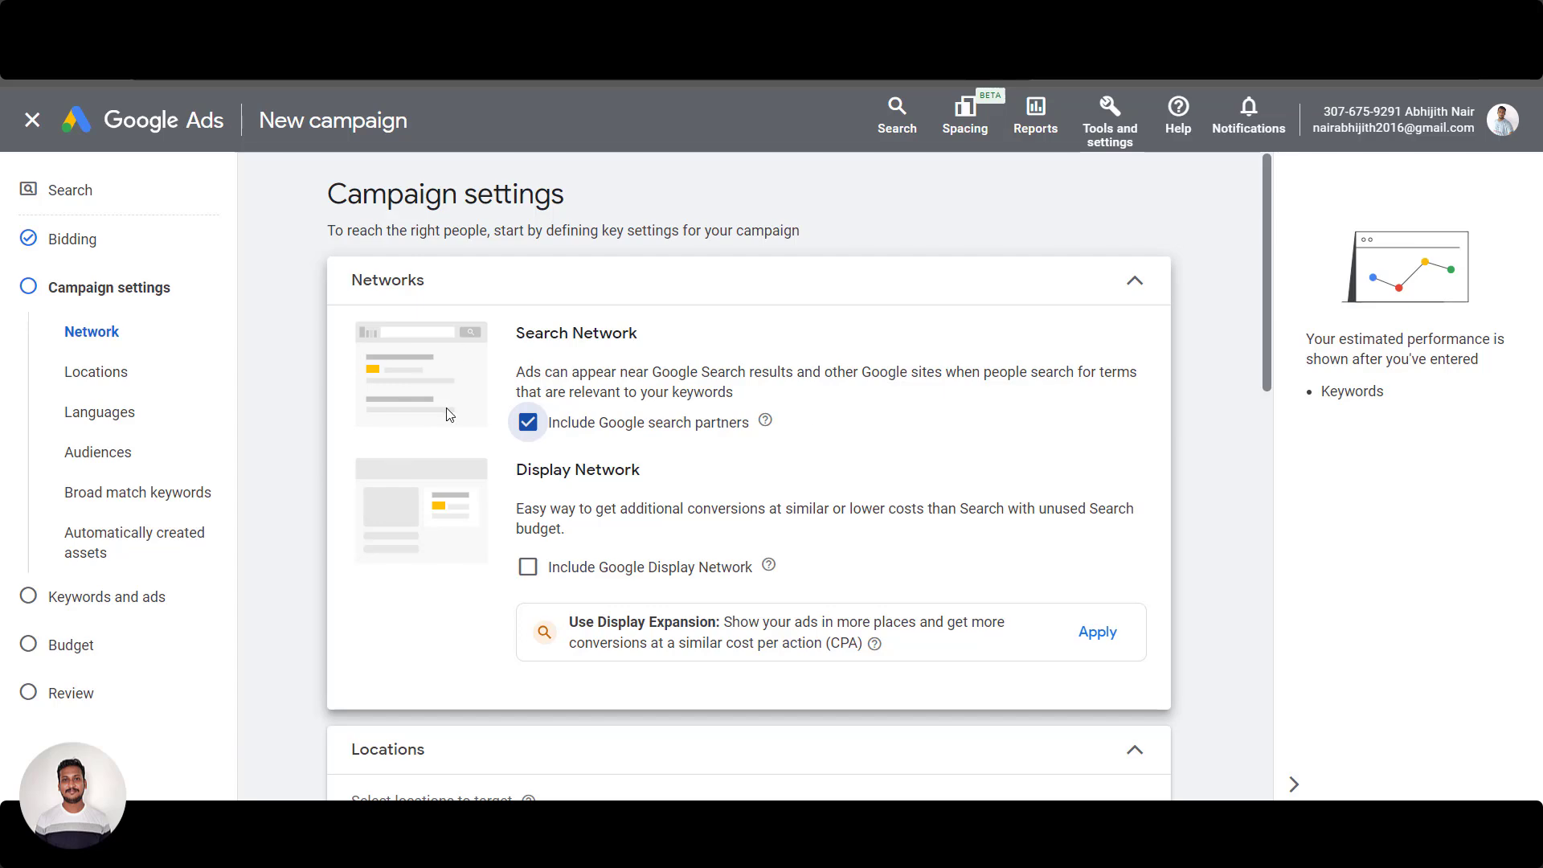
click(528, 425)
Target the United States as a custom location for the campaign
scroll(586, 447, down, 3)
scroll(613, 486, down, 4)
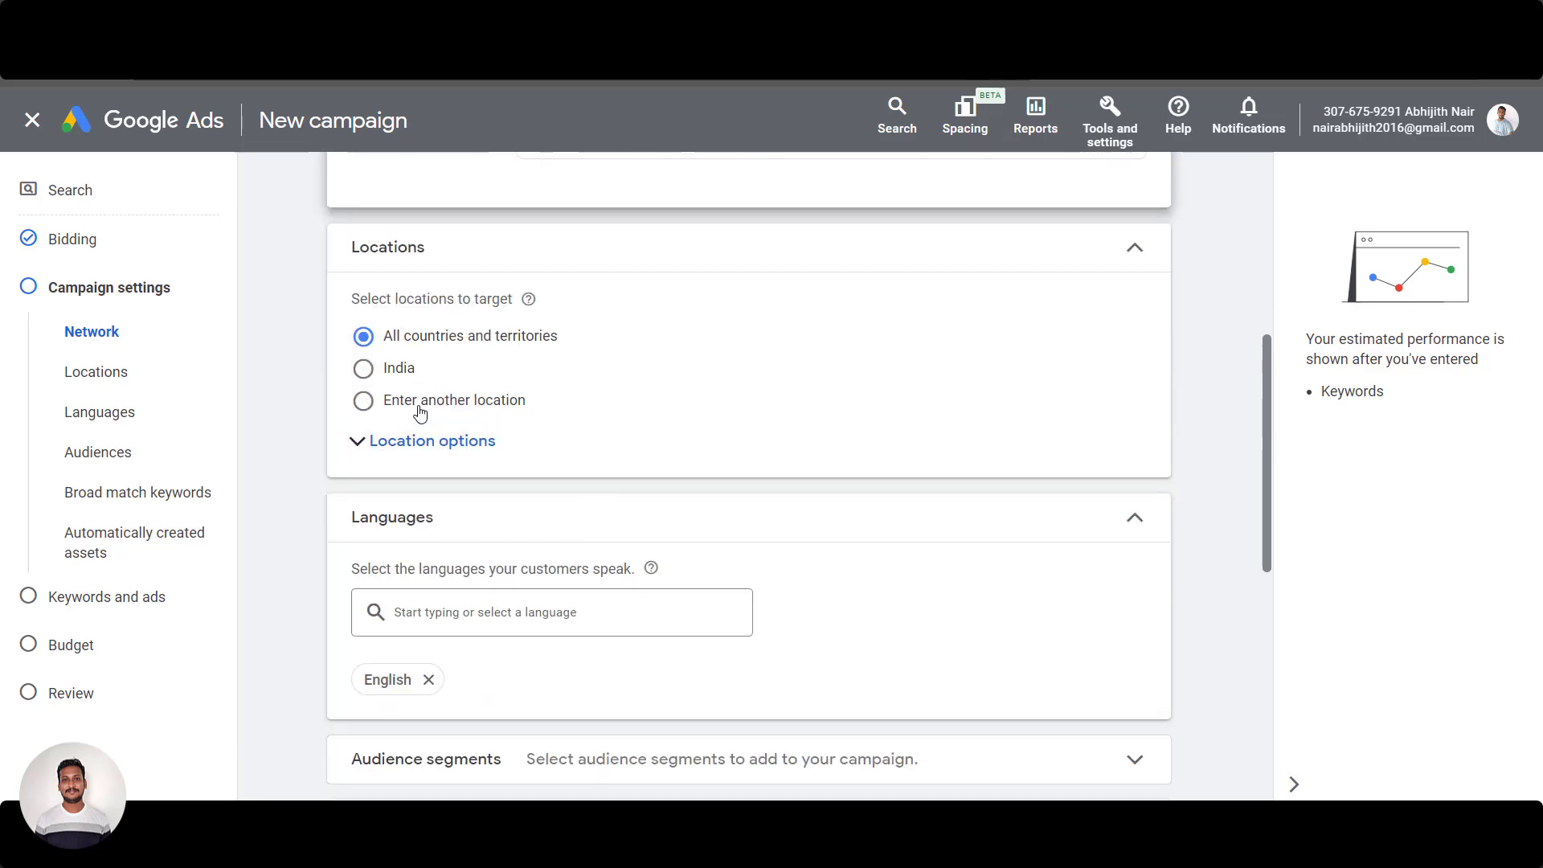
click(371, 404)
click(440, 455)
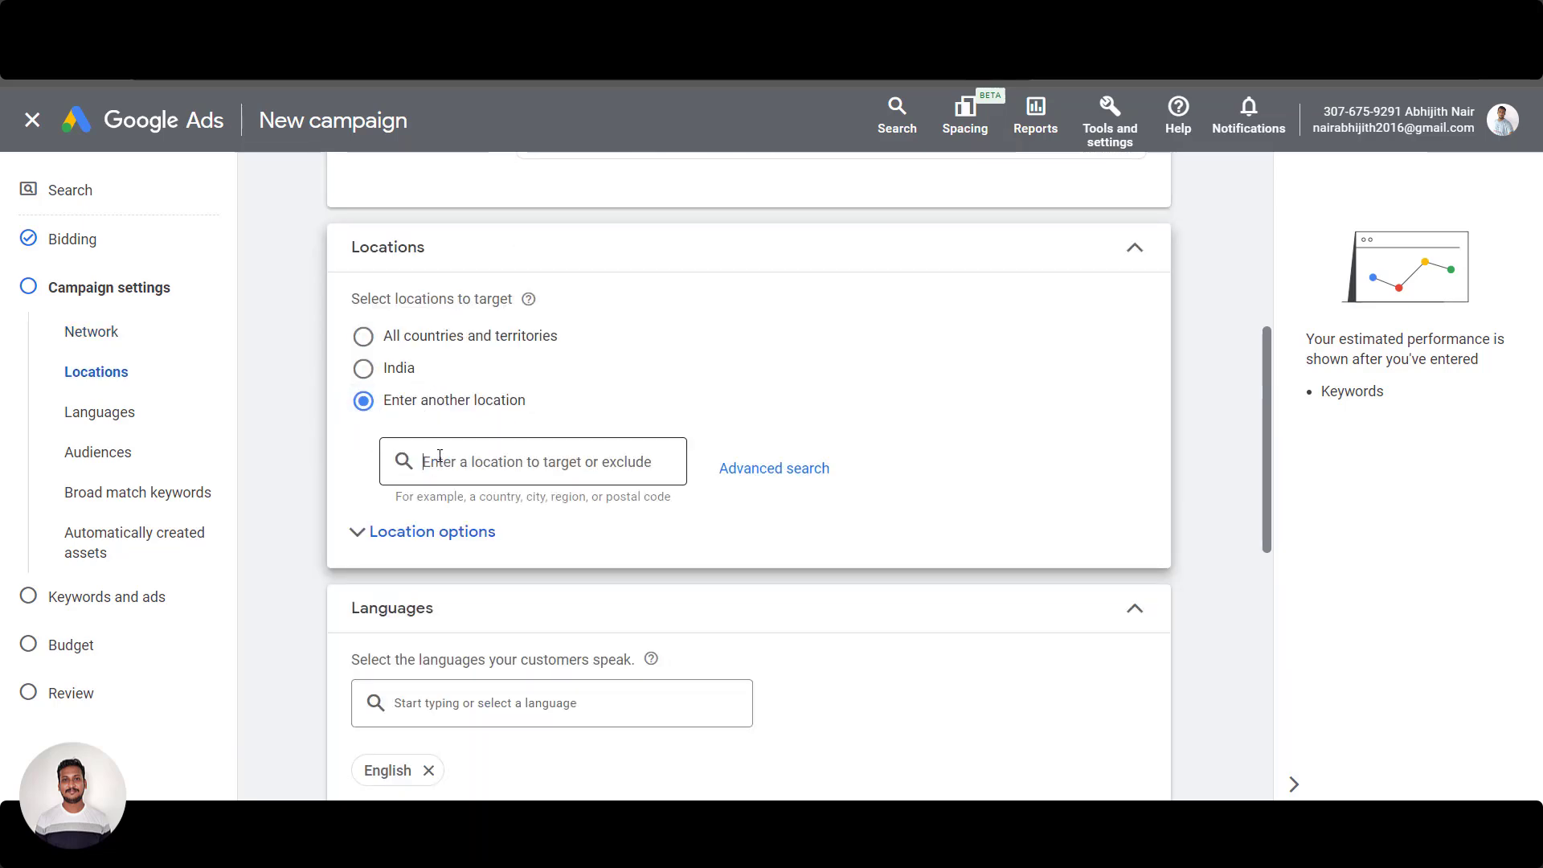
text(us)
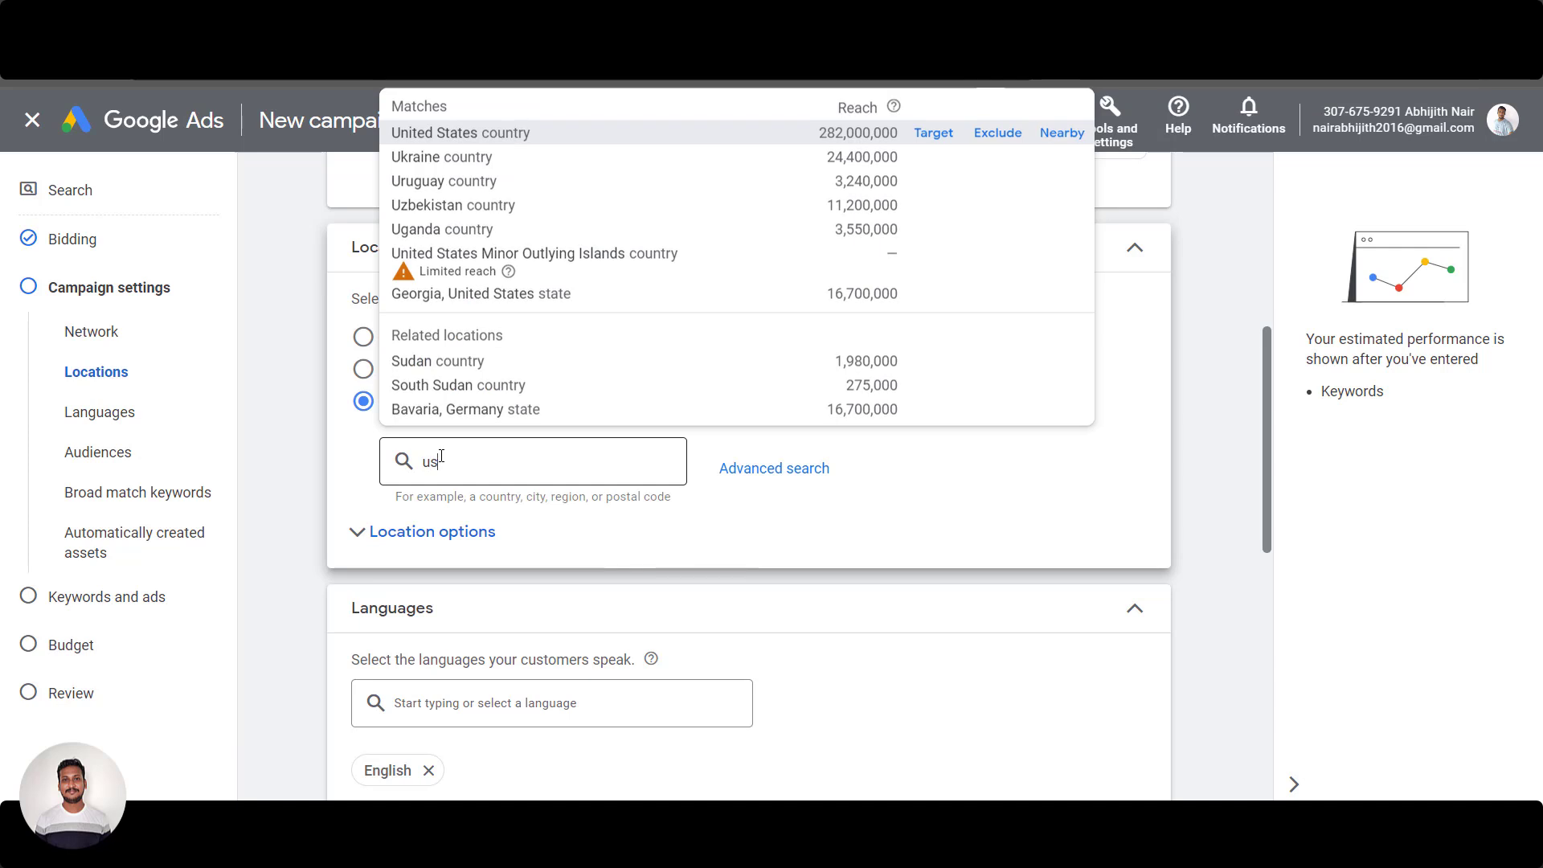
click(489, 137)
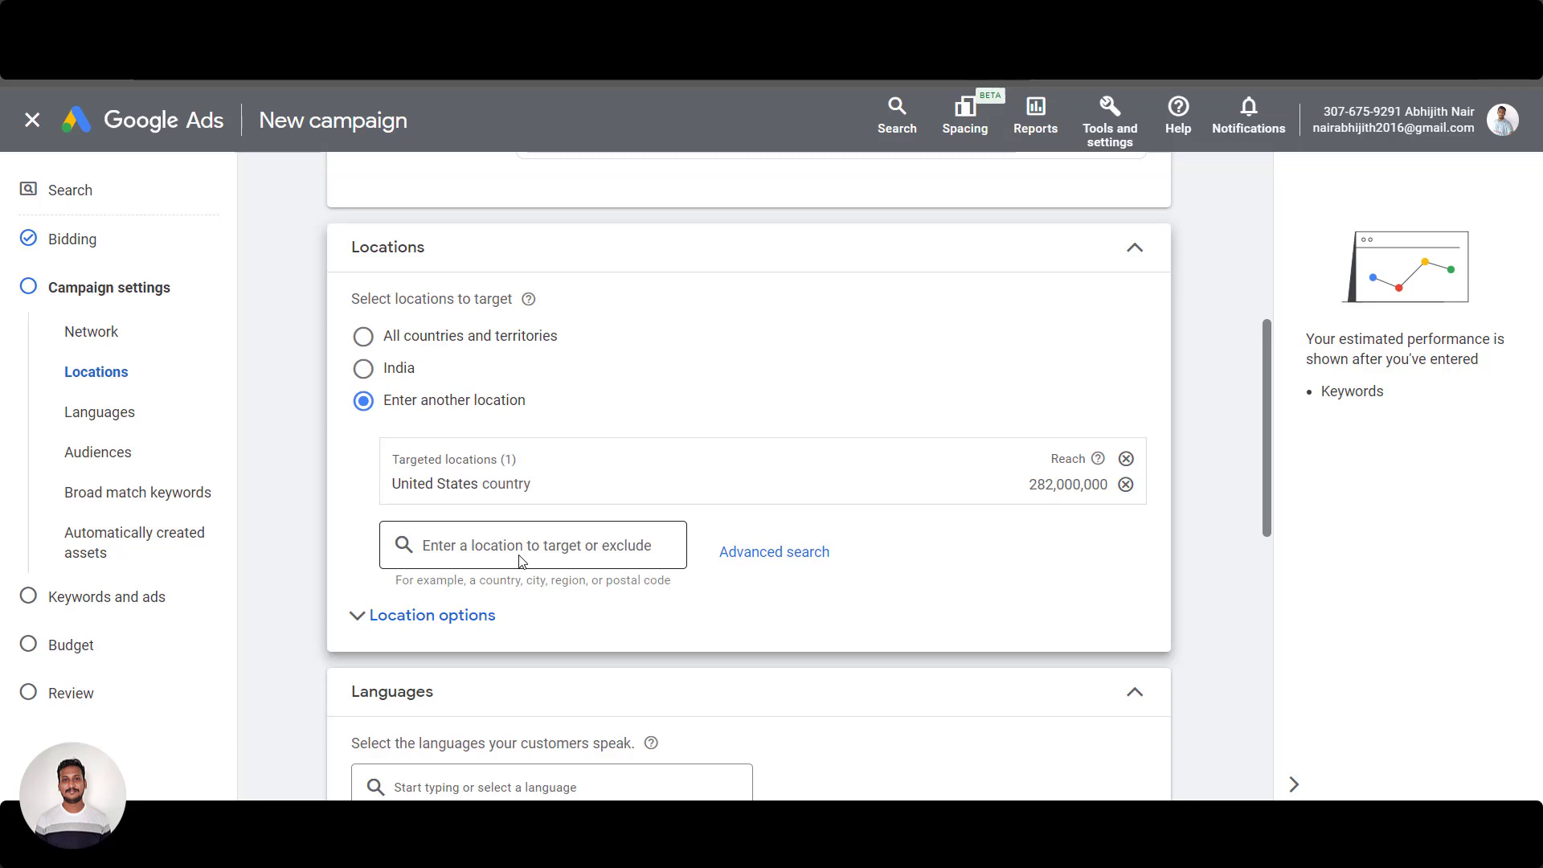
Set the location targeting option to Presence: People in or regularly in your targeted locations
scroll(508, 537, down, 1)
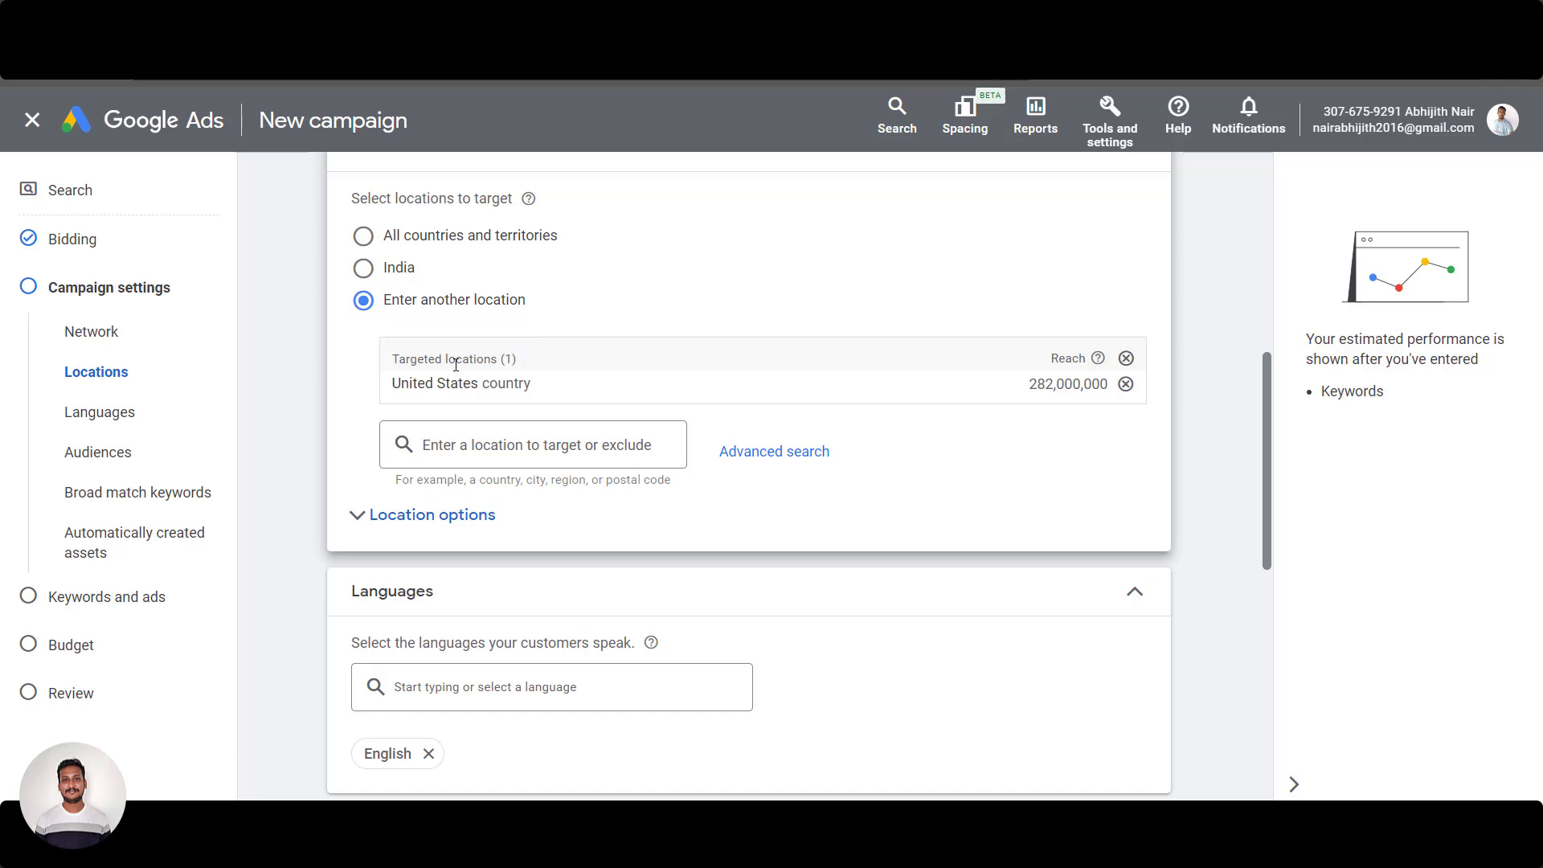
scroll(595, 408, down, 2)
click(400, 313)
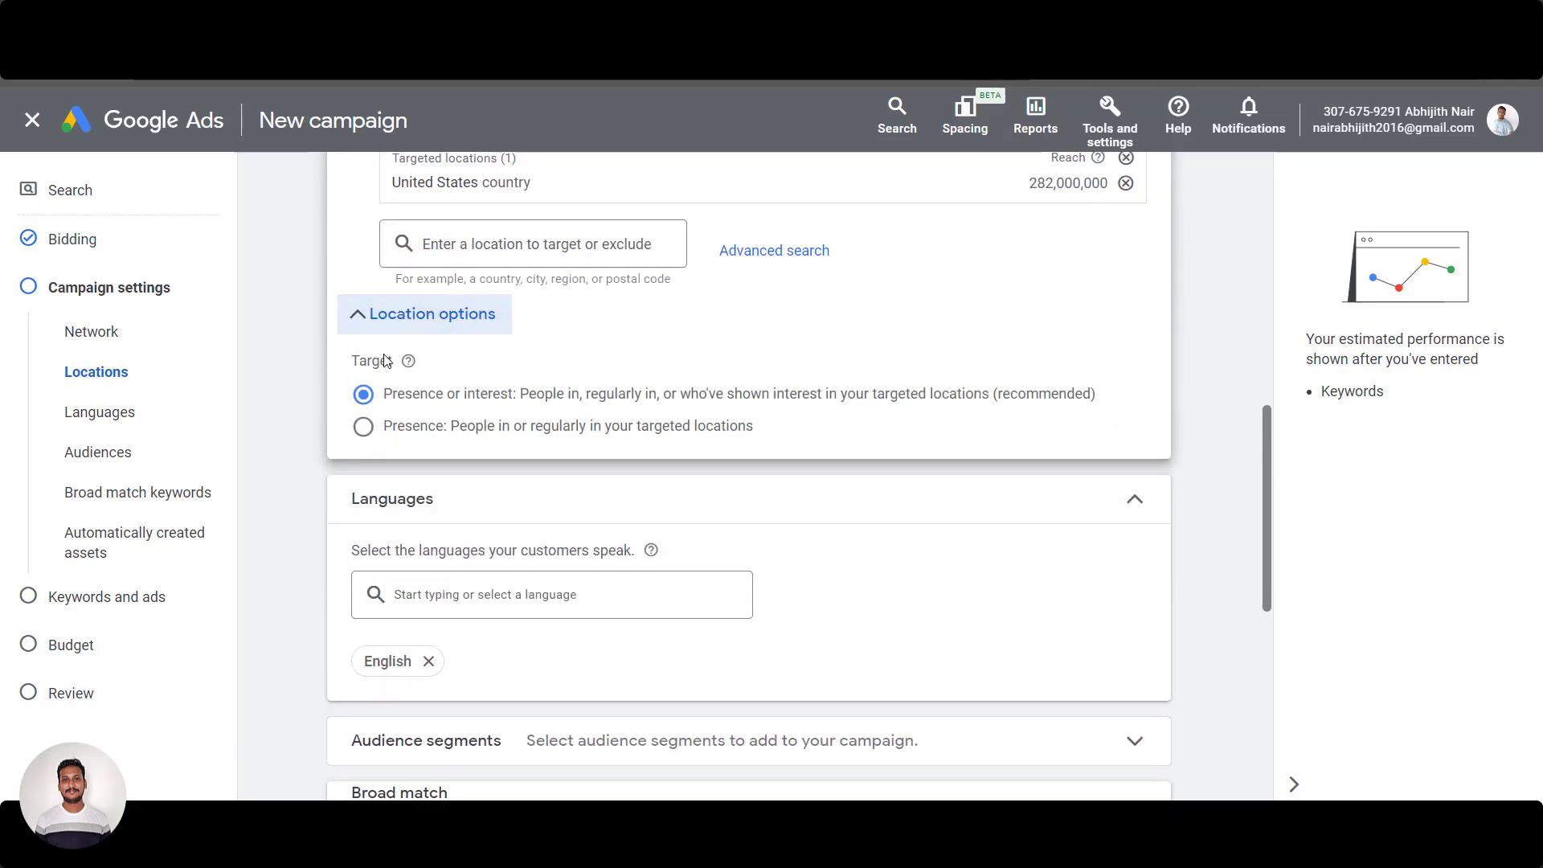
click(363, 432)
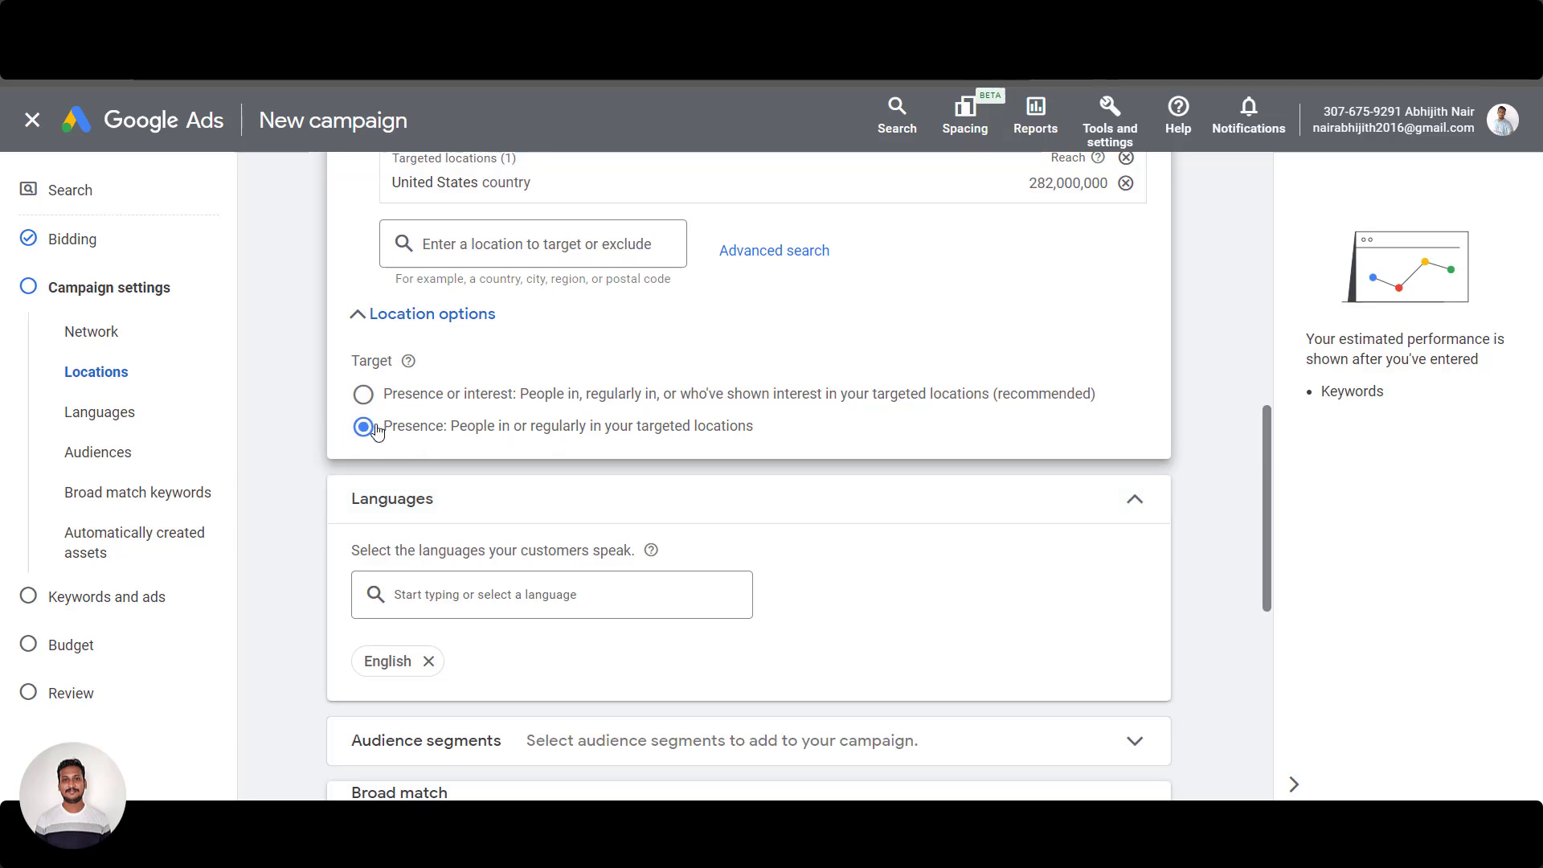
Review the audience segments, broad match keywords, automatically created assets and additional campaign settings
scroll(786, 441, down, 4)
scroll(811, 371, down, 1)
scroll(811, 371, down, 2)
scroll(765, 369, up, 2)
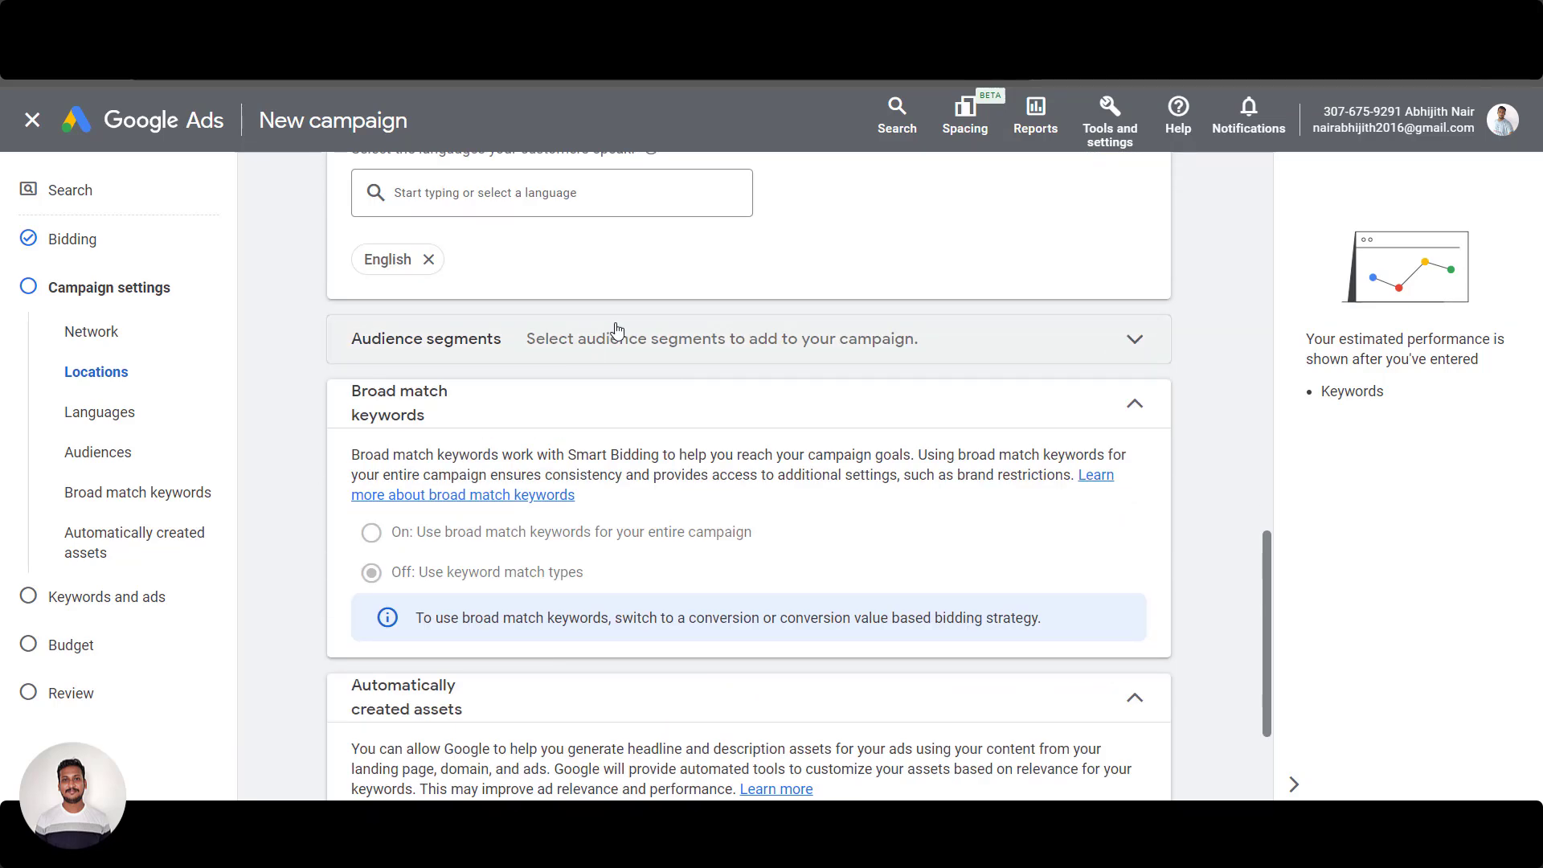
click(585, 354)
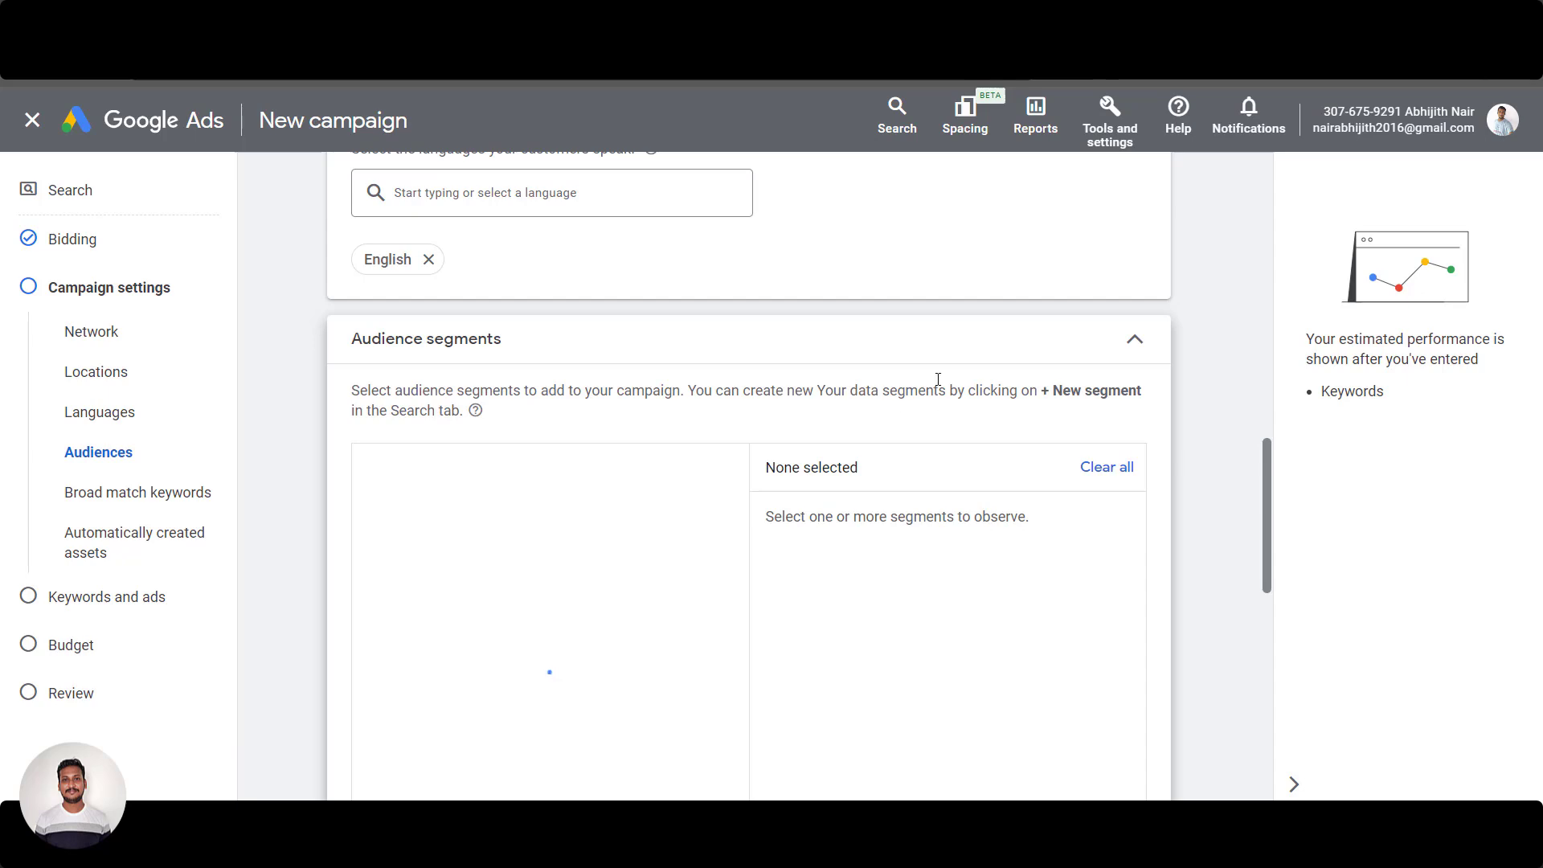
click(1134, 340)
scroll(964, 378, down, 3)
scroll(251, 394, down, 1)
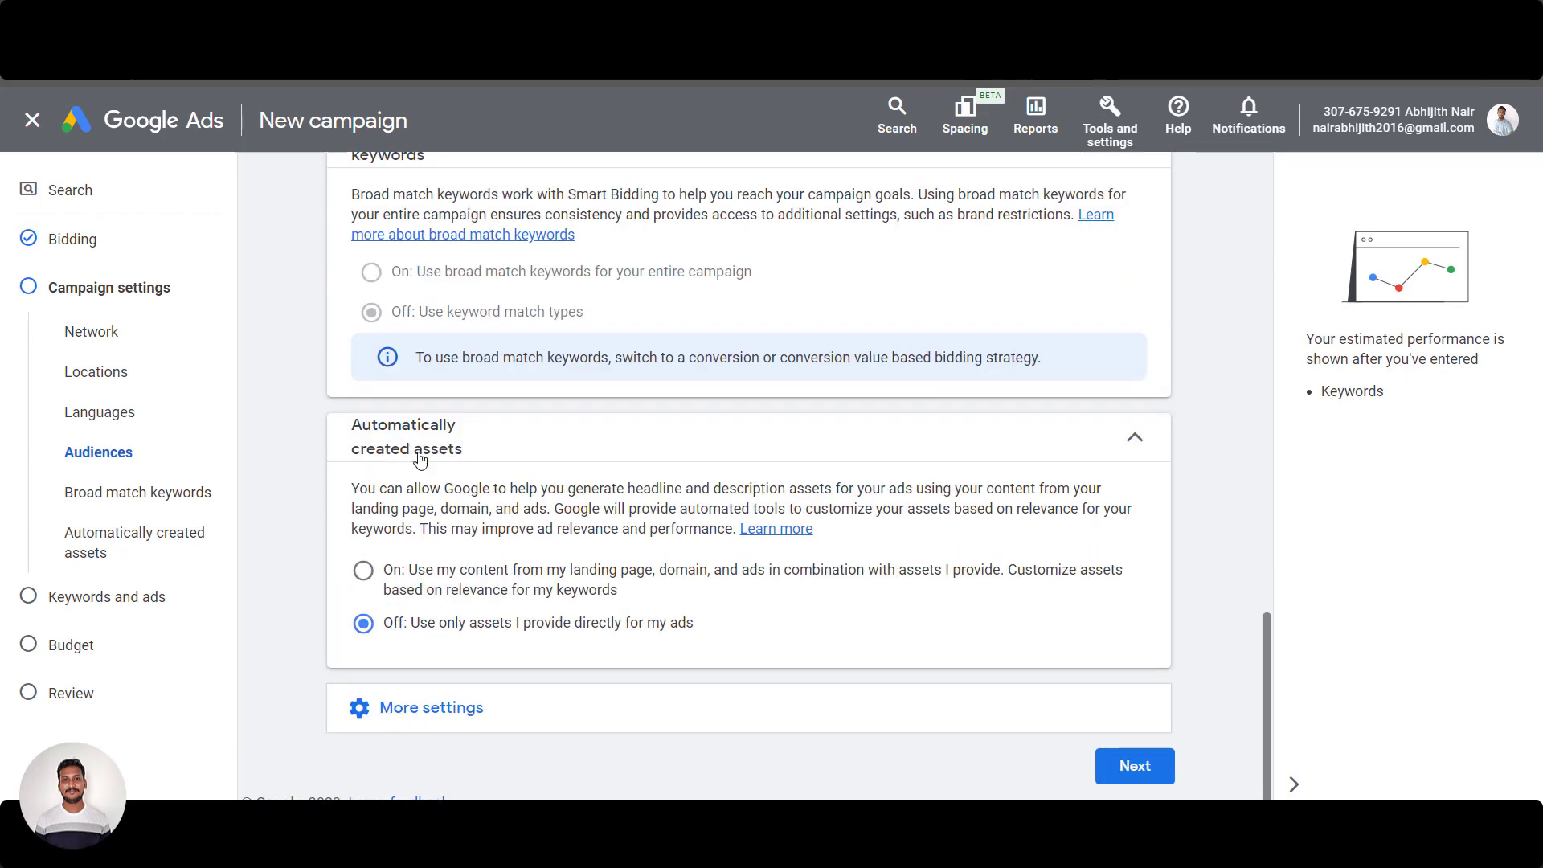
click(441, 720)
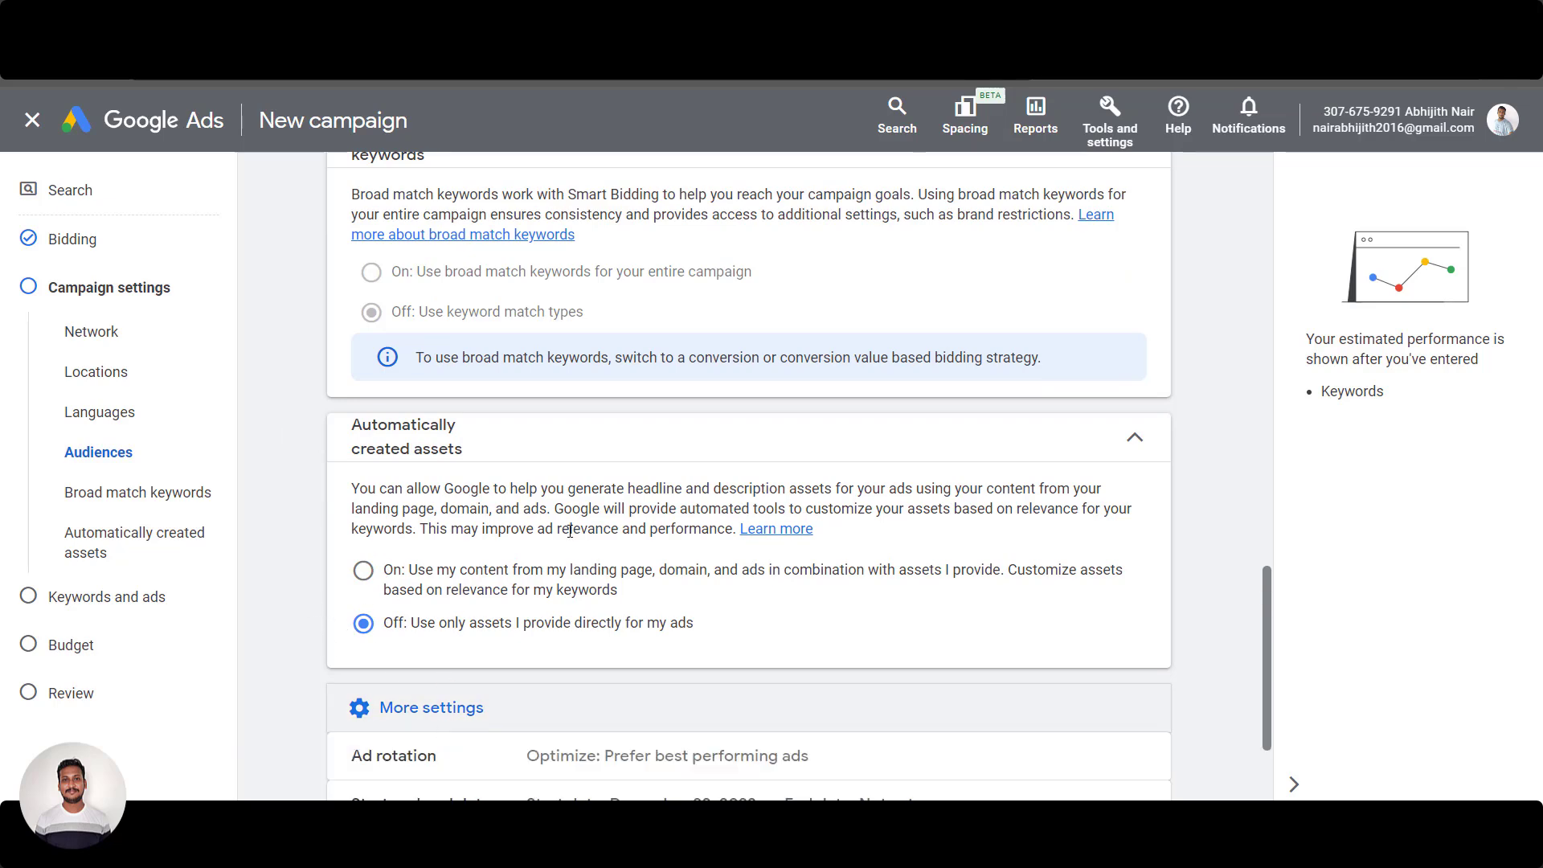
scroll(553, 550, down, 3)
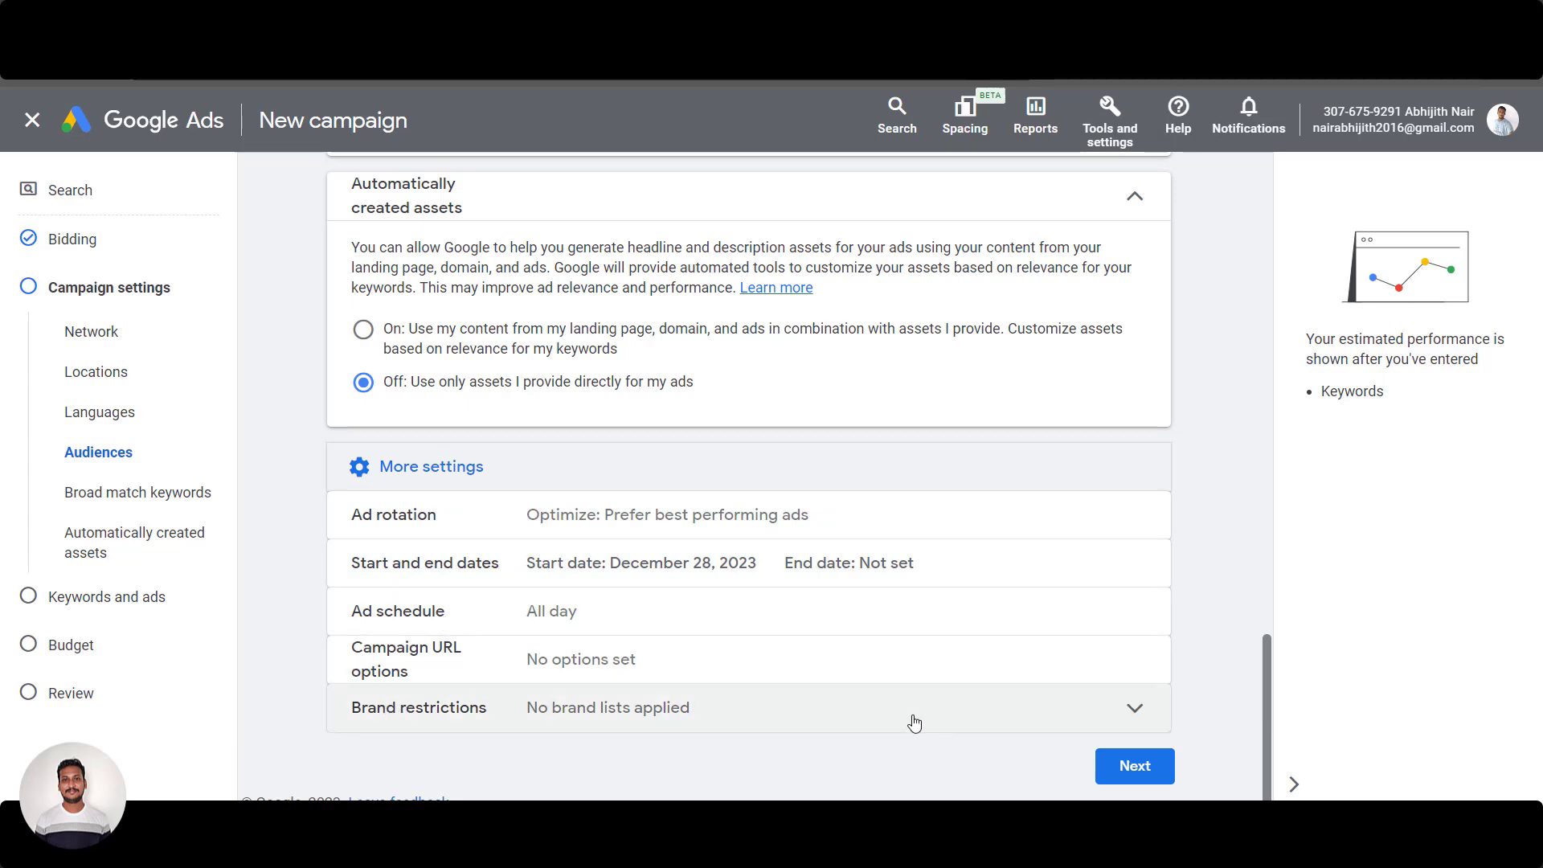
Proceed from the campaign settings to the keywords stage and add the exact match keyword [red boost]
click(1113, 770)
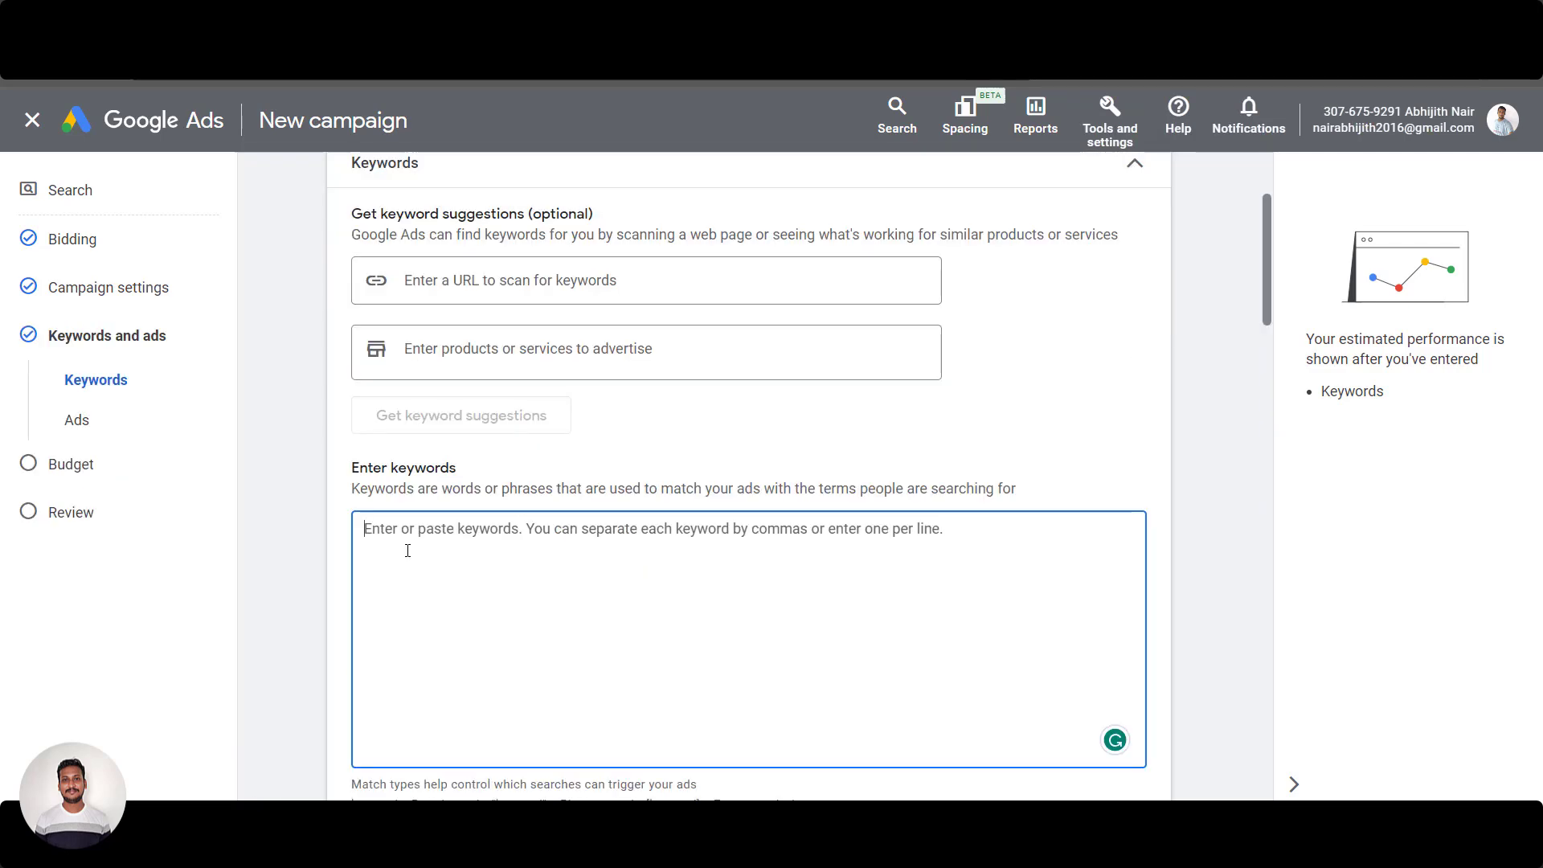
text([red boost])
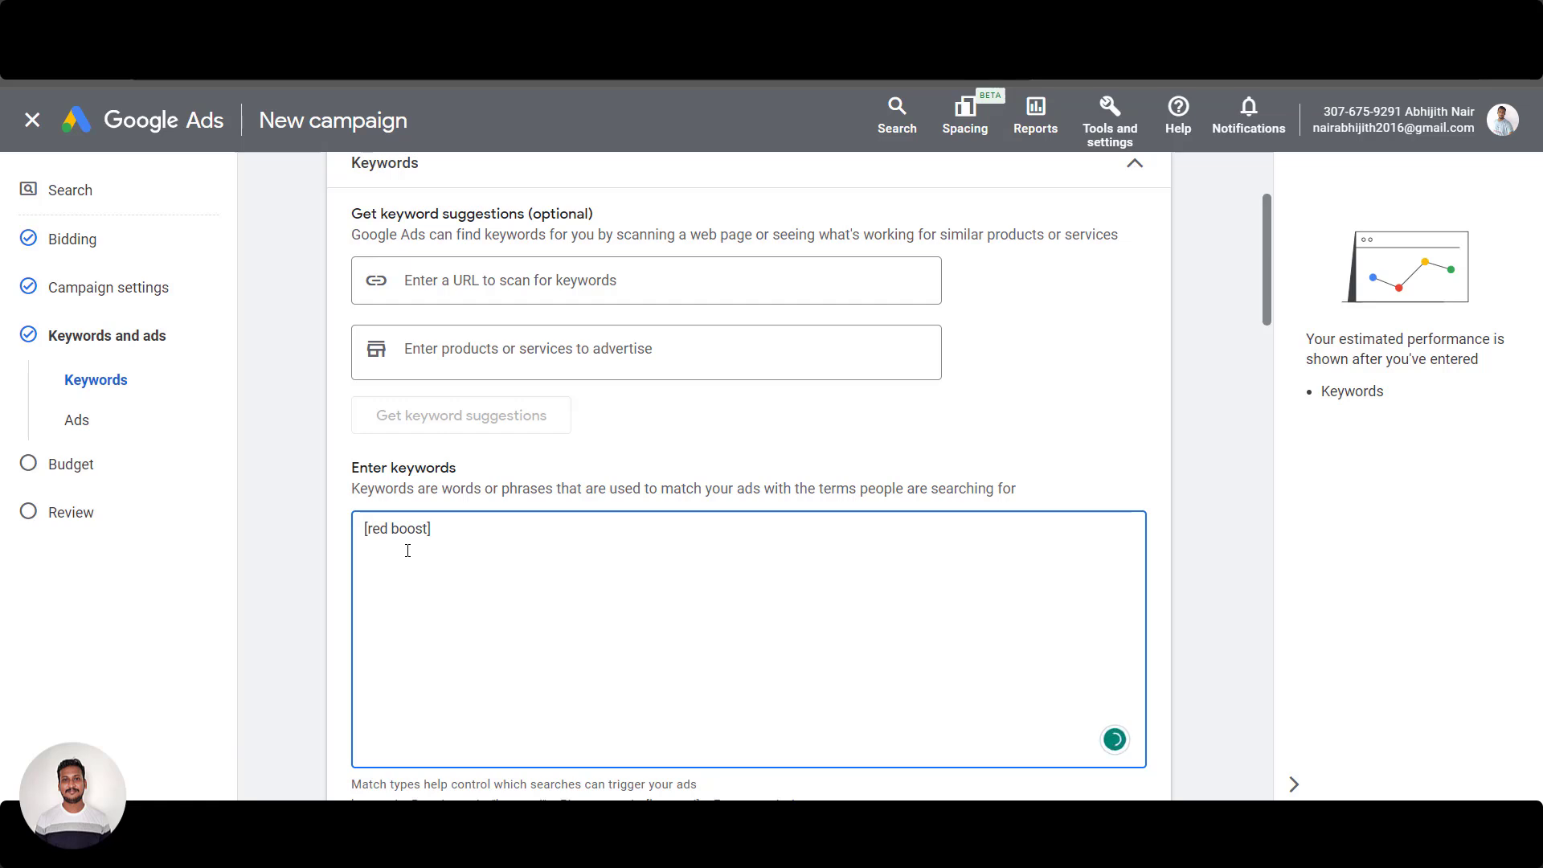
drag(452, 539, 358, 541)
click(501, 536)
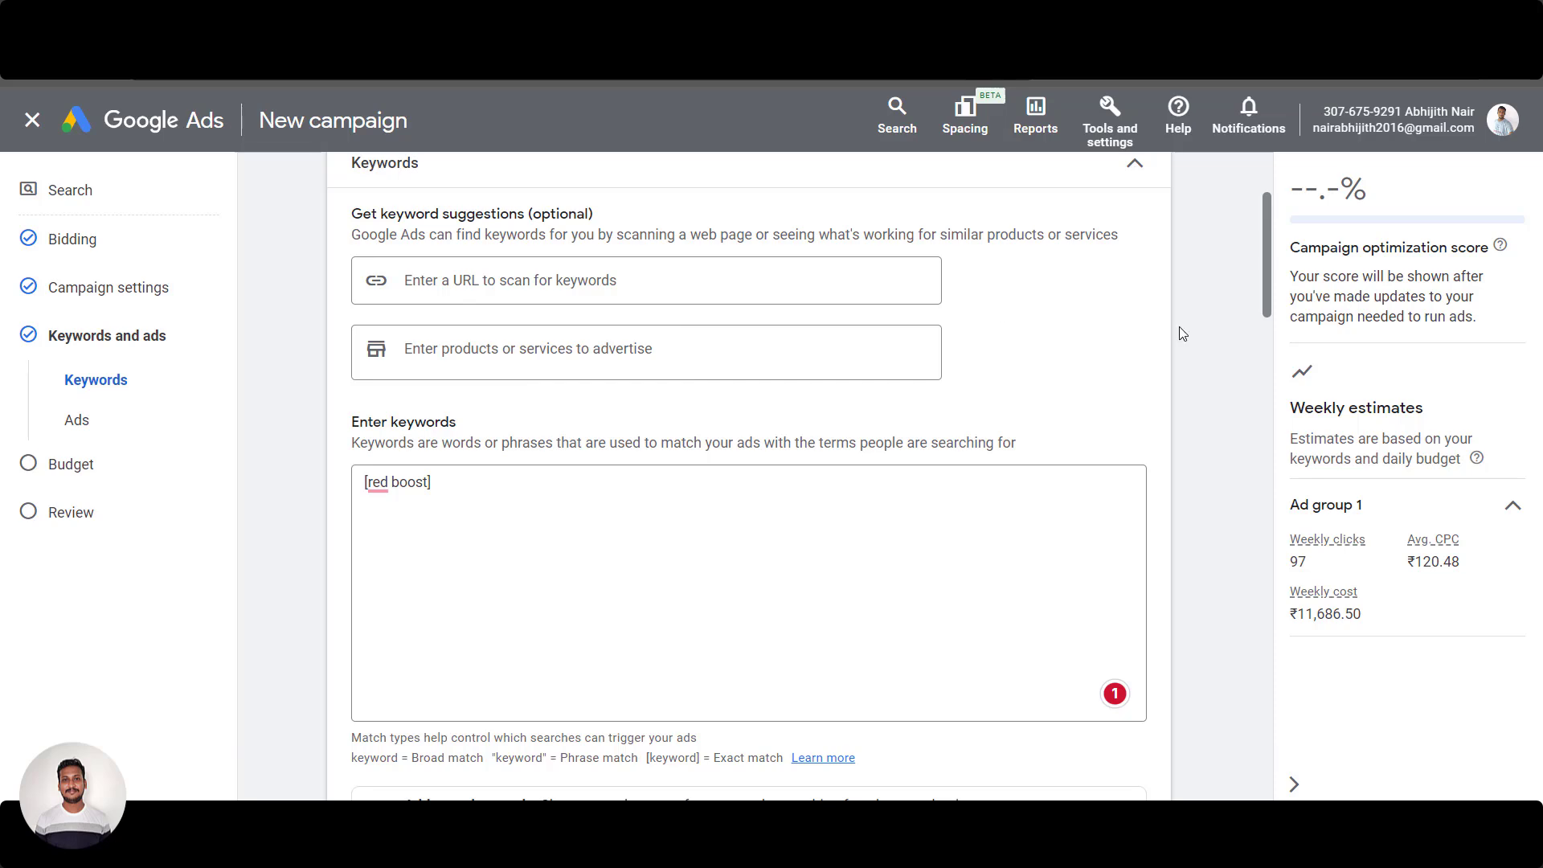
Copy the landing page address from the Notepad notes into the ad's Final URL and fill in the first display path
scroll(1109, 386, down, 5)
scroll(1187, 372, up, 3)
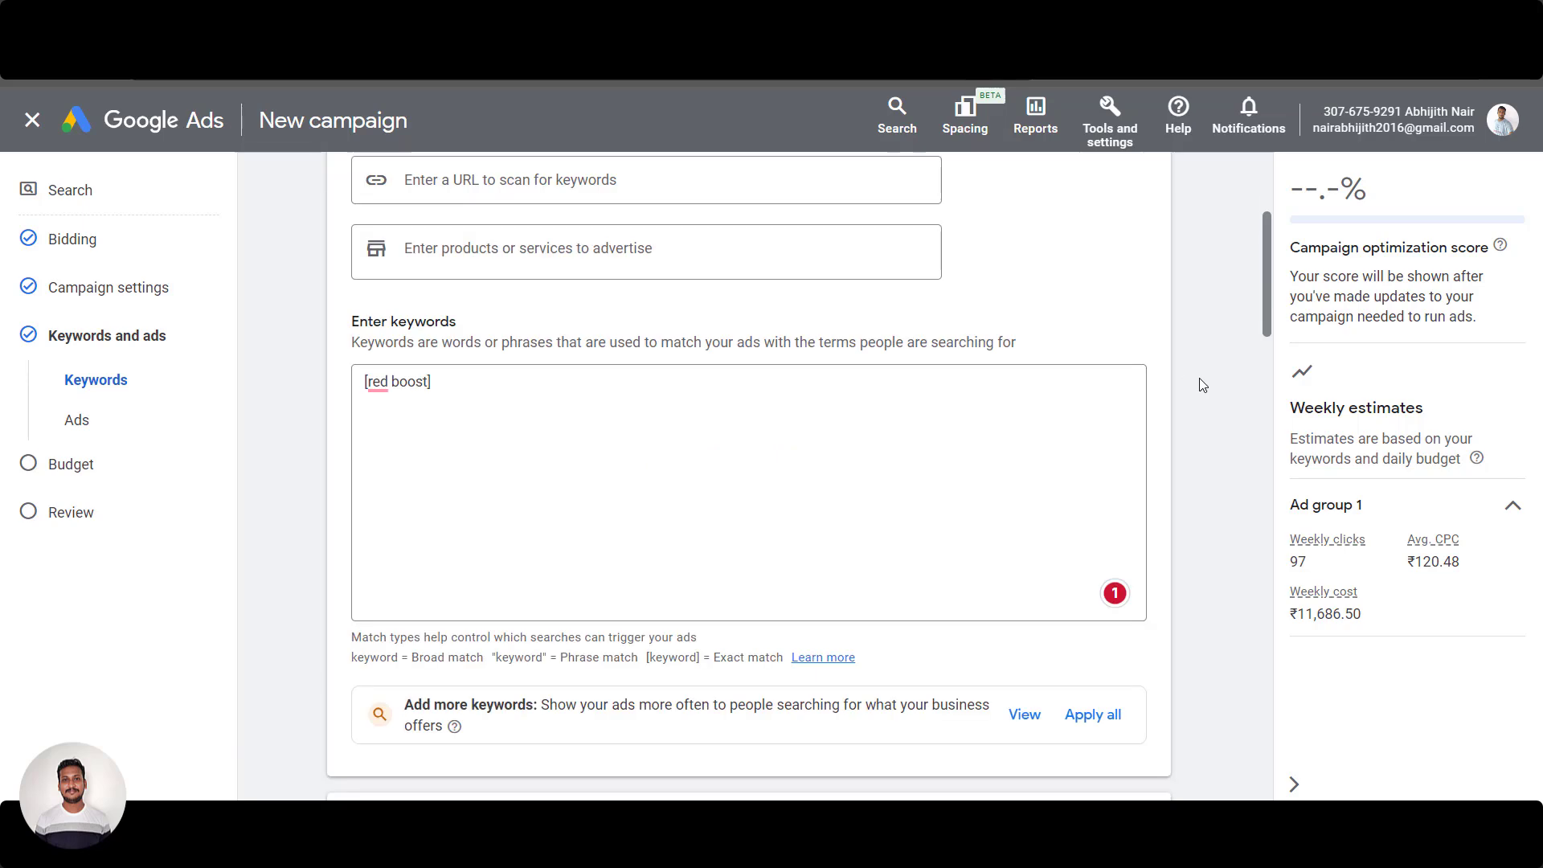
scroll(1201, 383, down, 1)
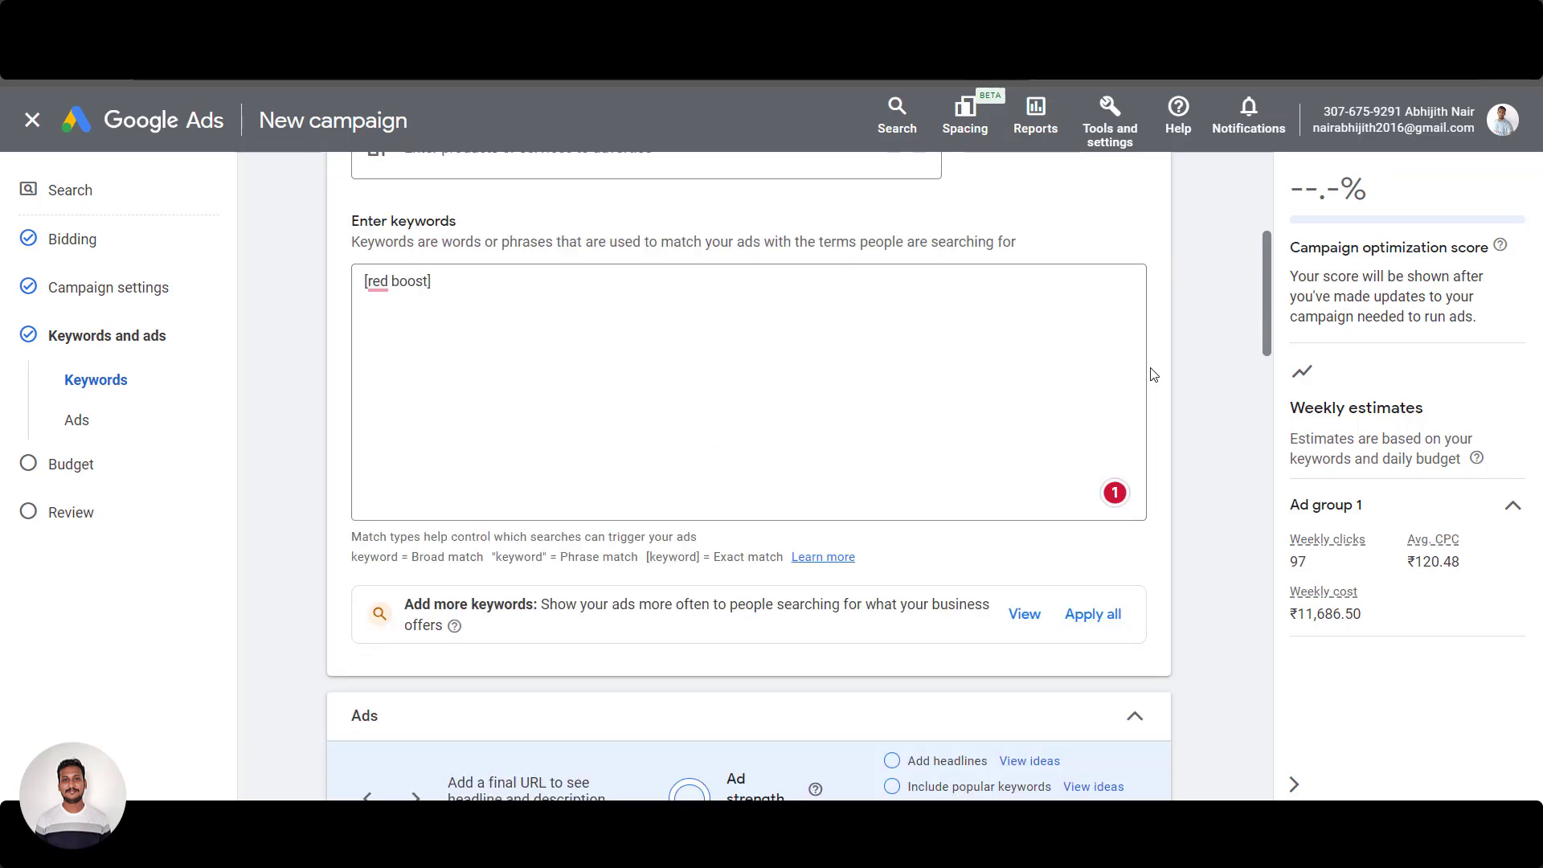
scroll(1242, 358, down, 7)
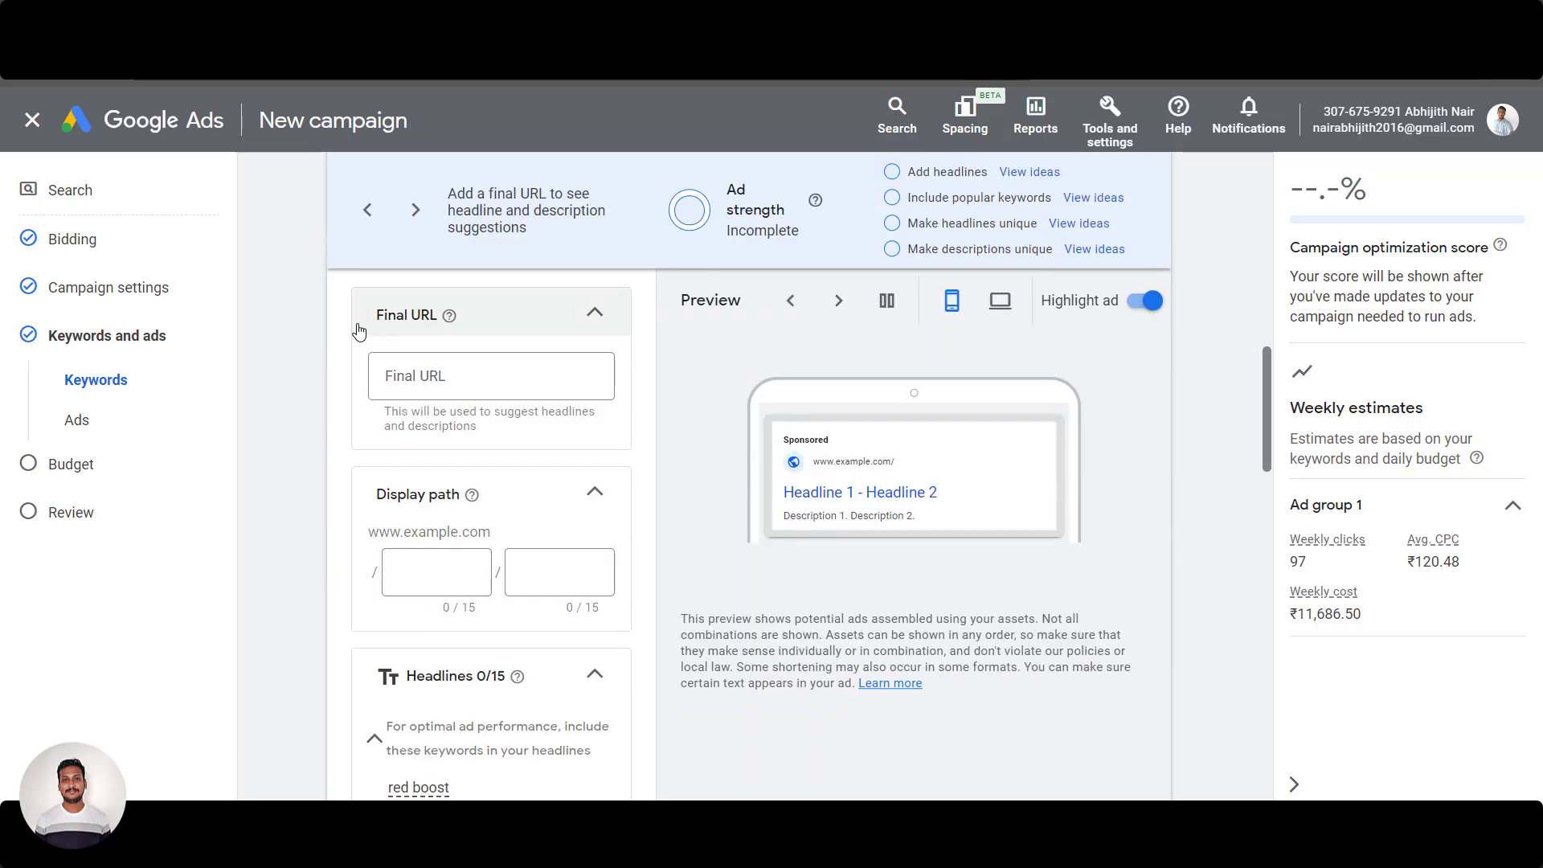
click(469, 379)
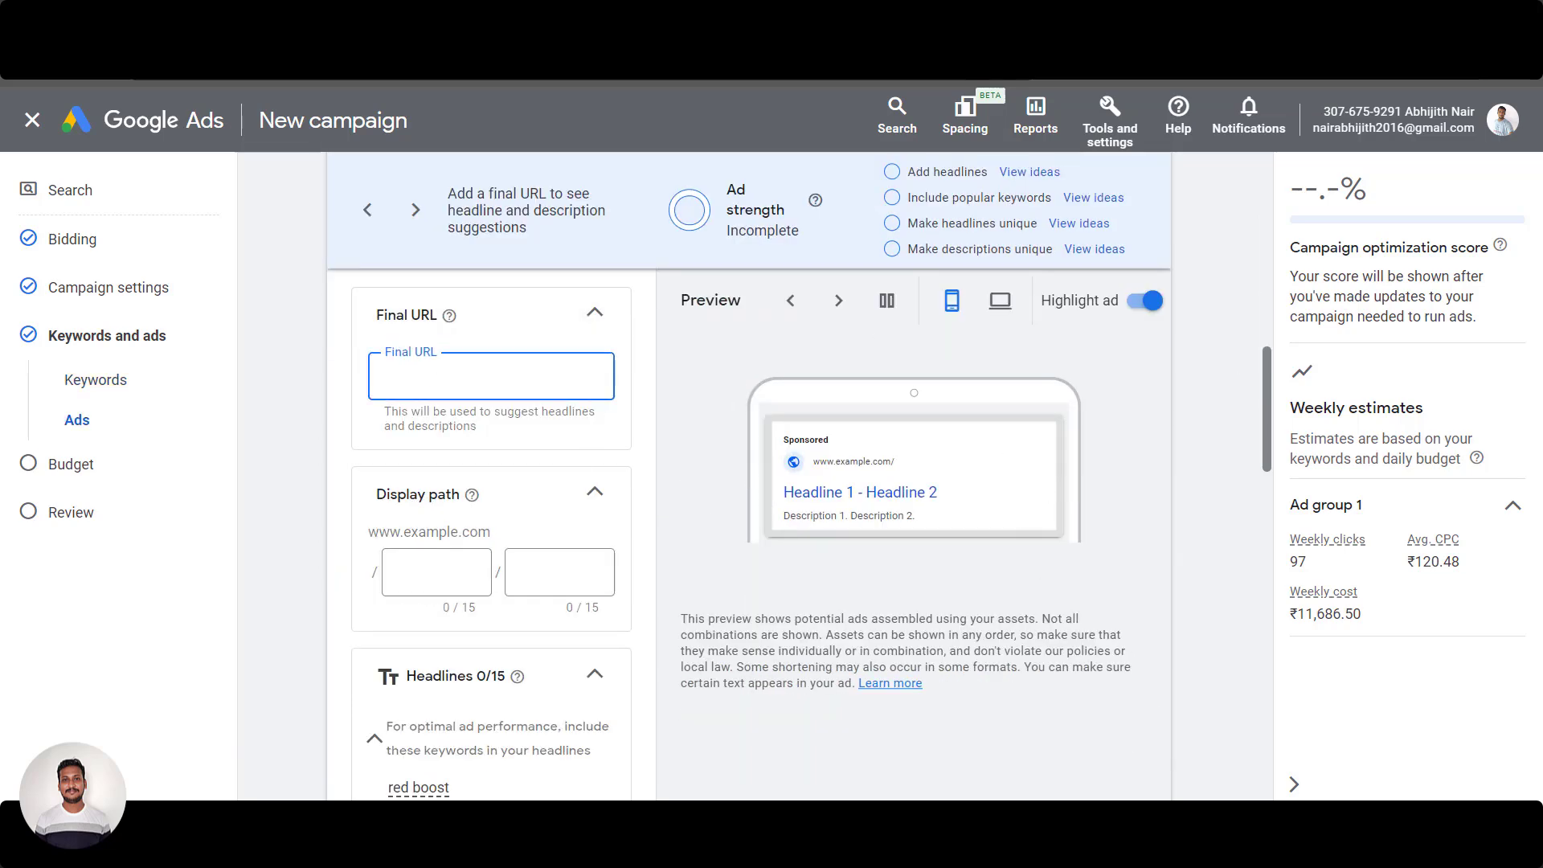
mouse_move(1149, 844)
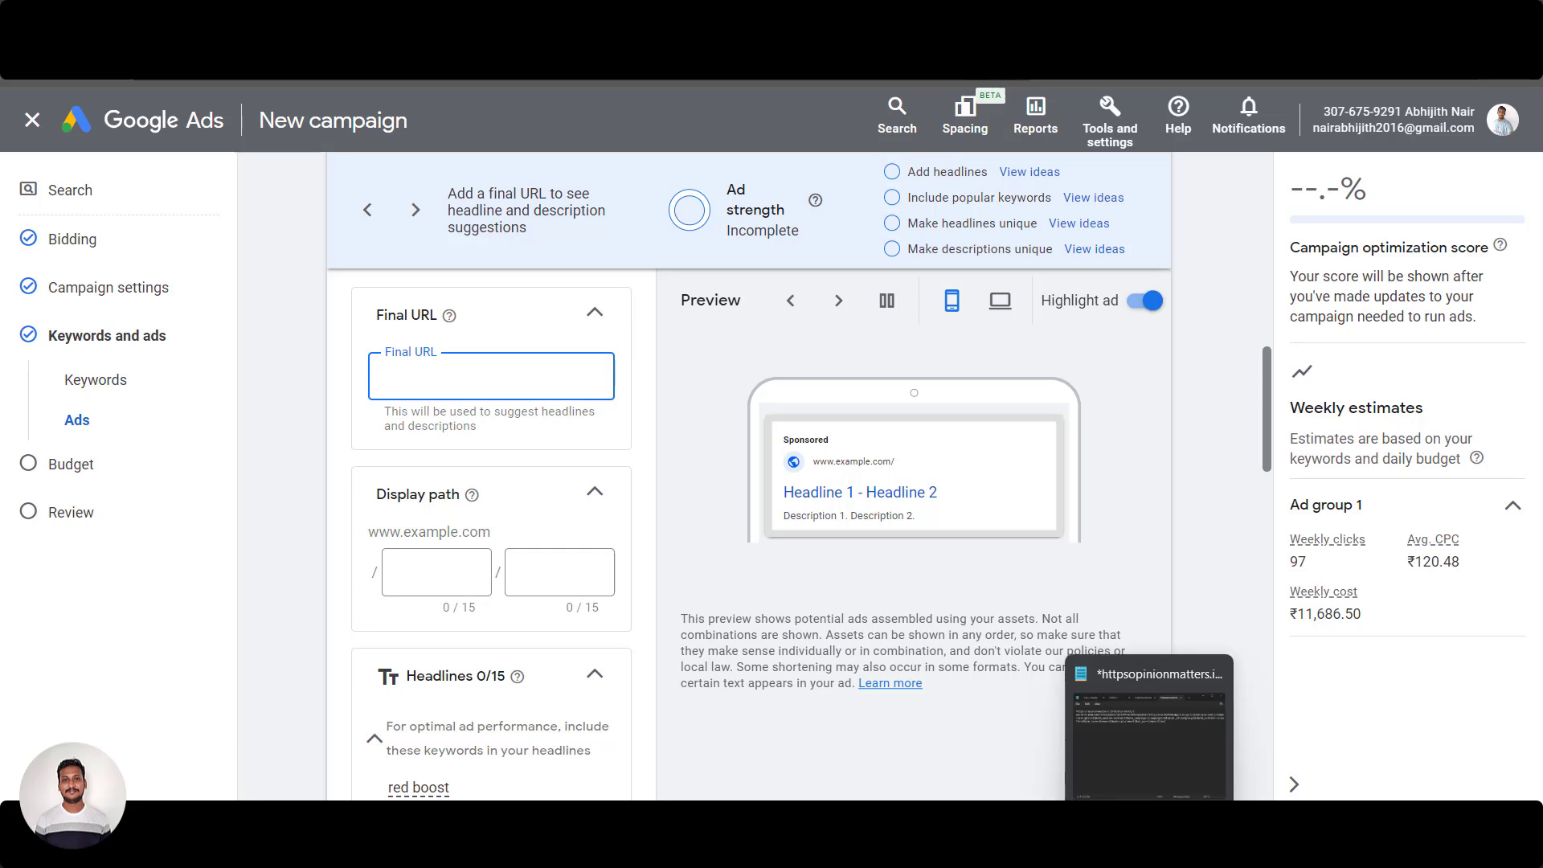
click(1149, 844)
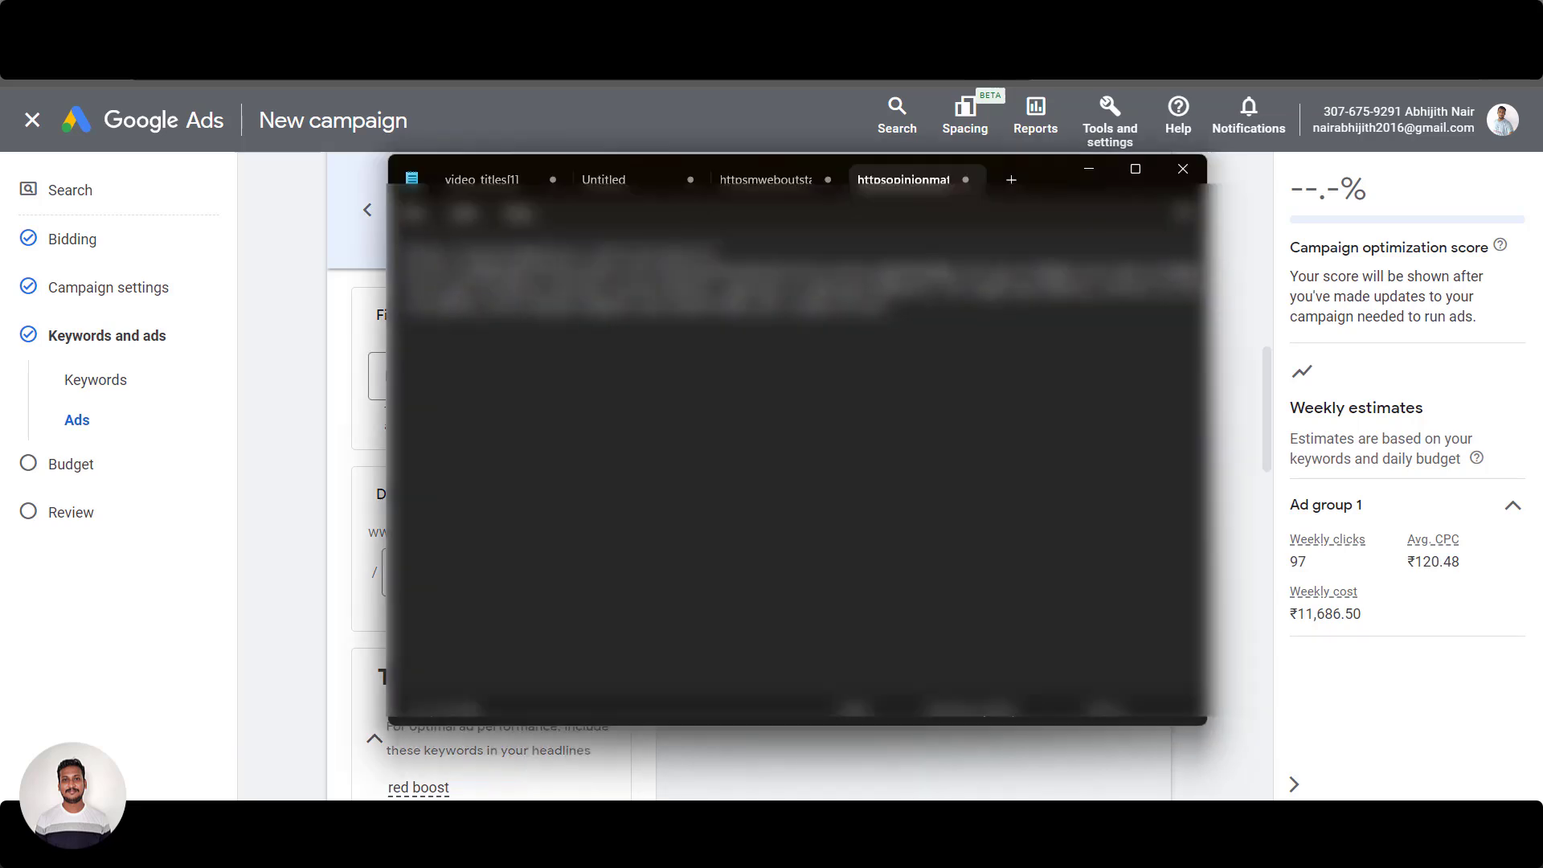
key(ctrl+a)
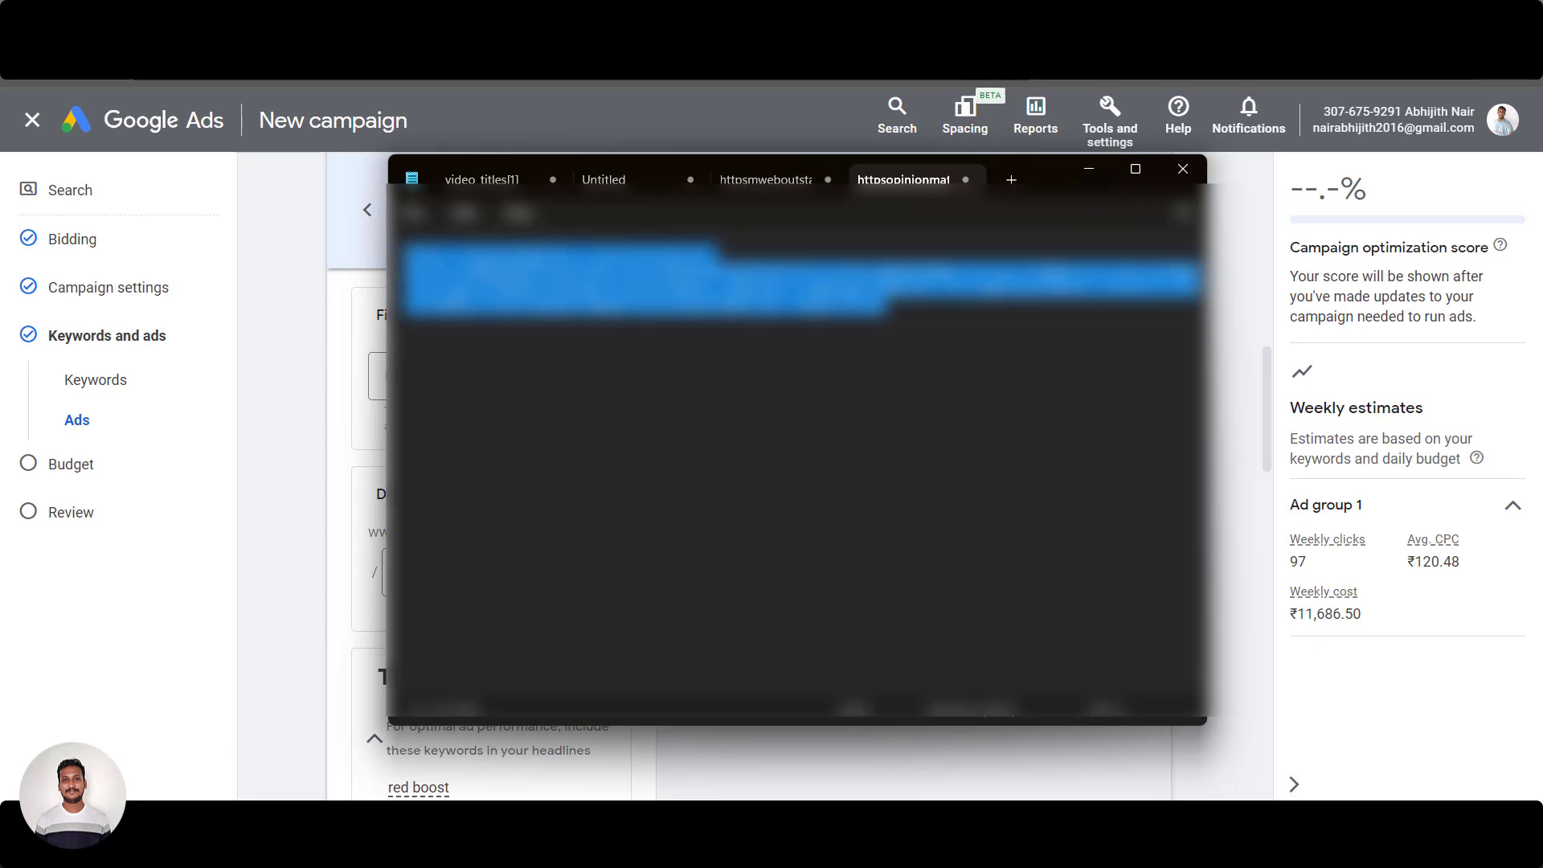
click(1149, 844)
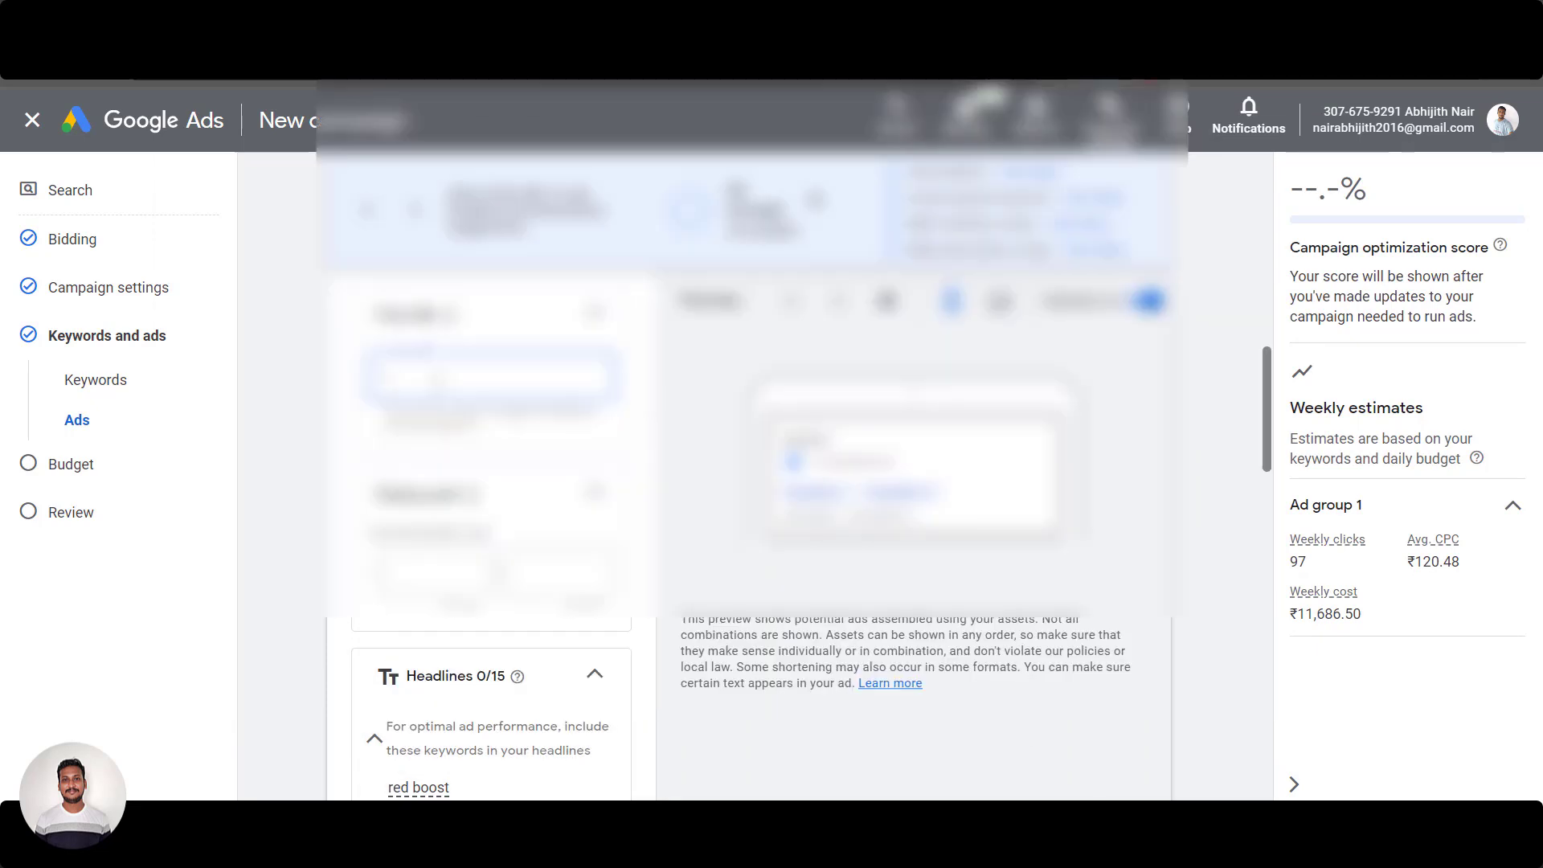
key(ctrl+v)
click(432, 576)
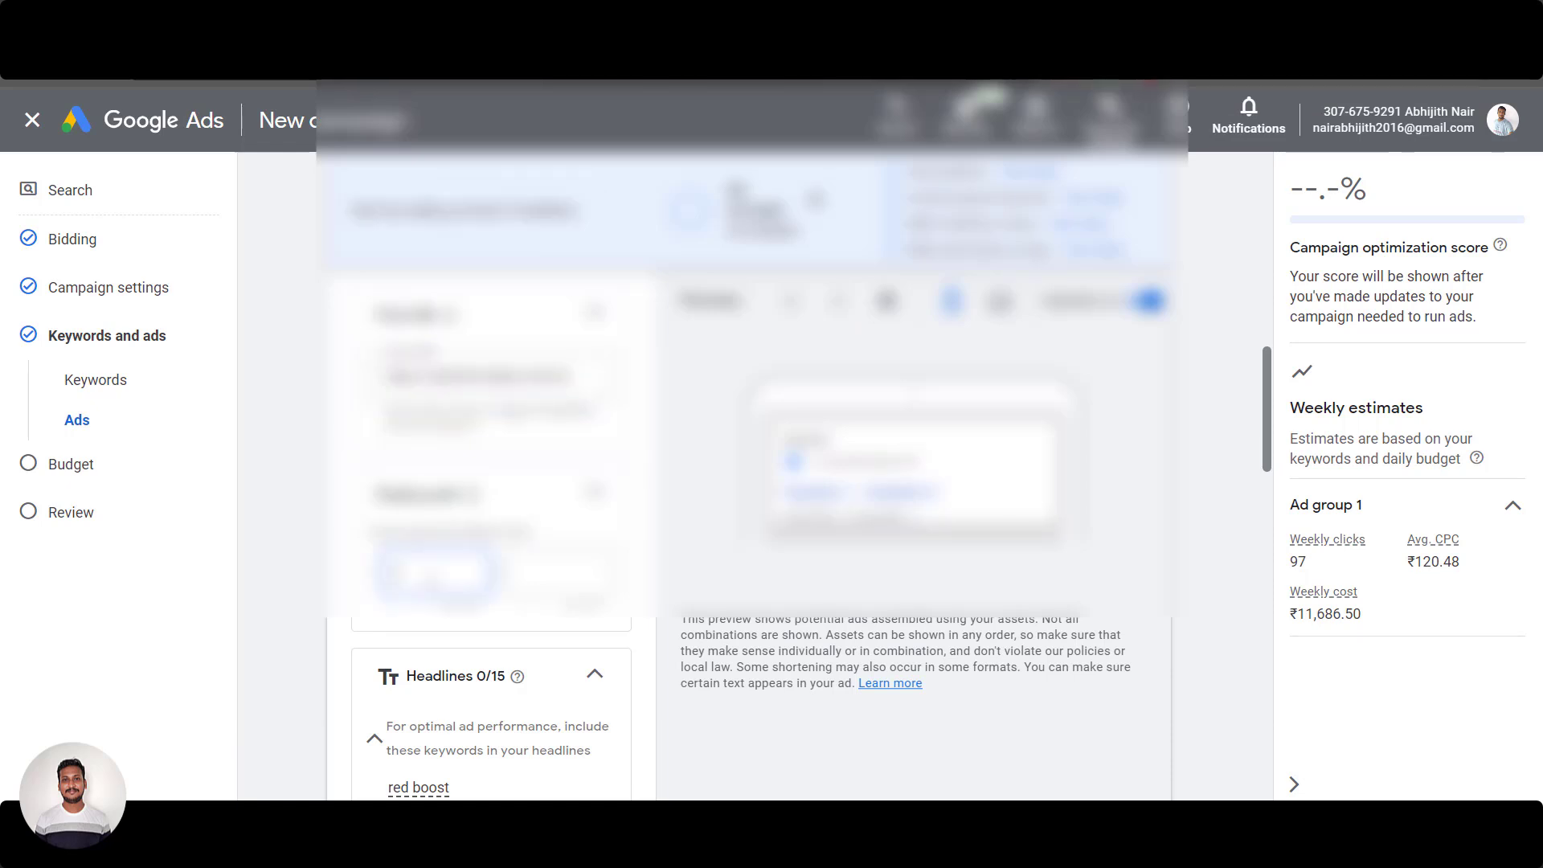
text(Redinal)
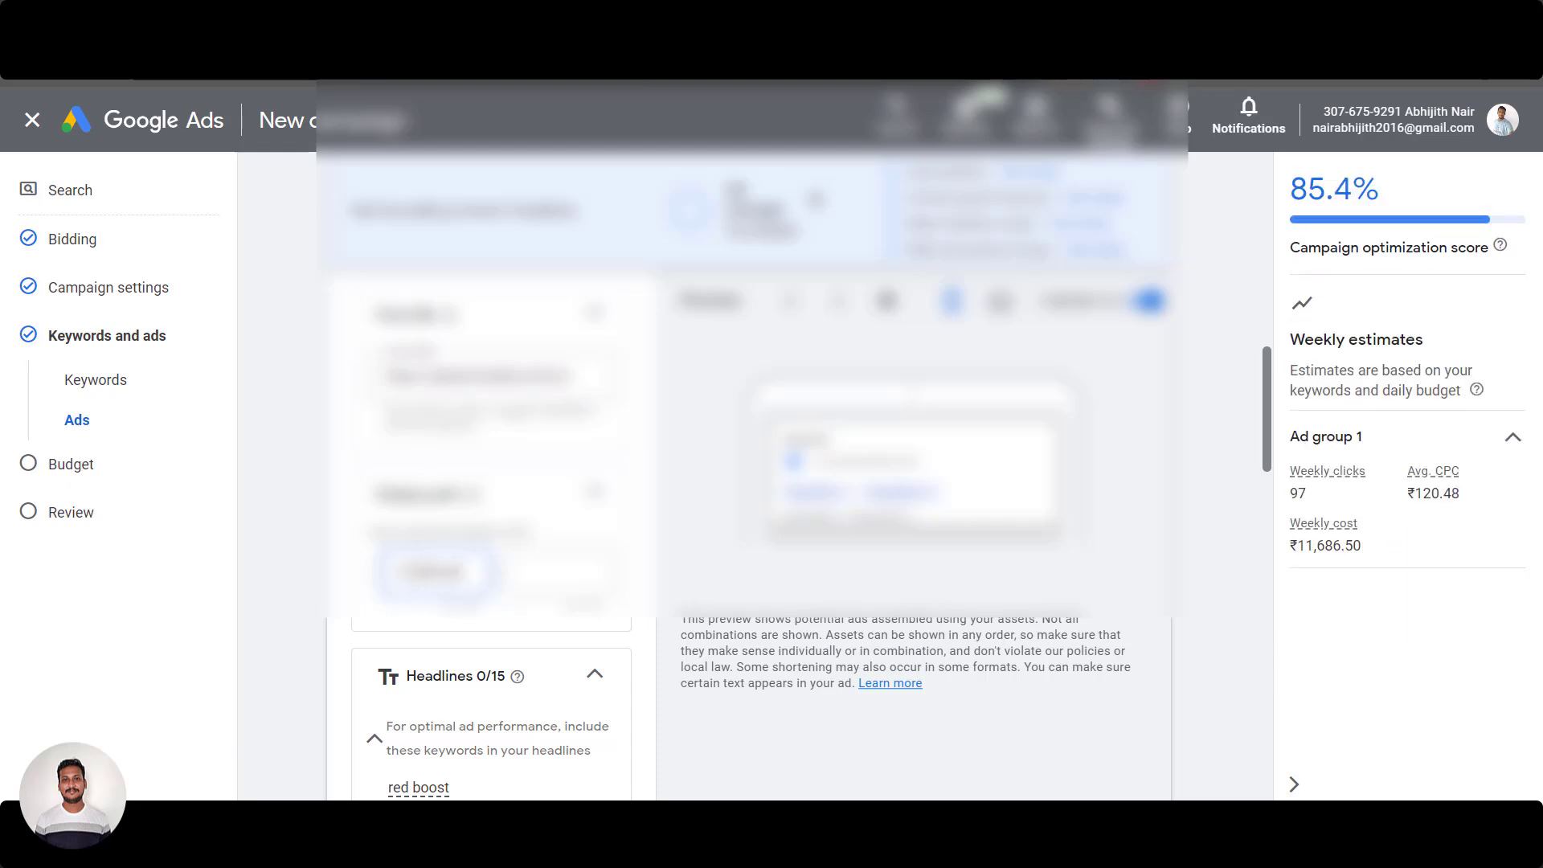
Copy "Red Boost" from the untitled Notepad note into the ad's first headline
scroll(491, 707, down, 3)
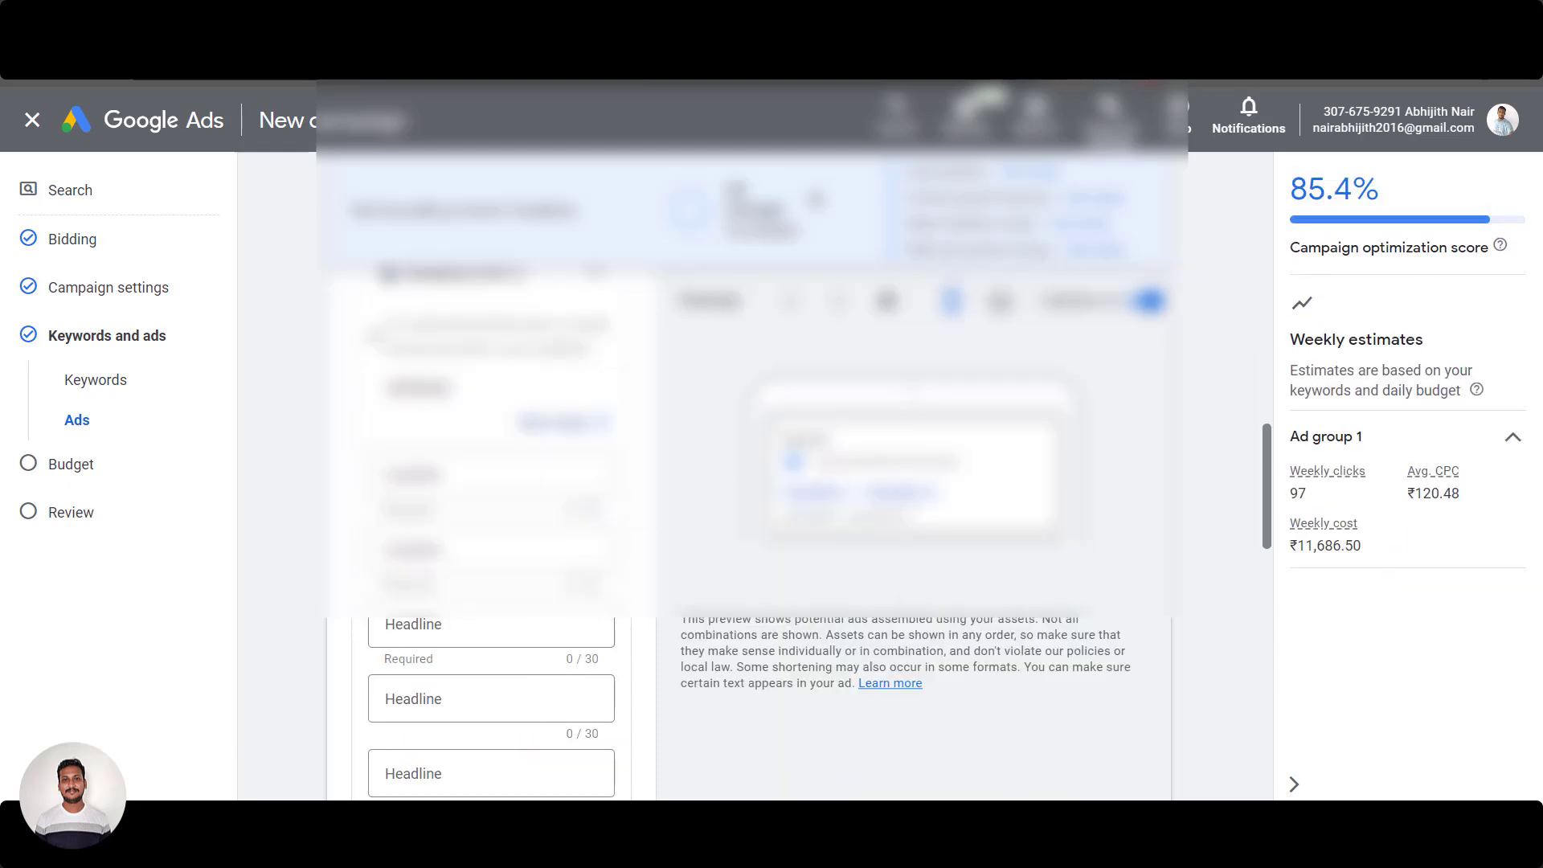
click(1149, 838)
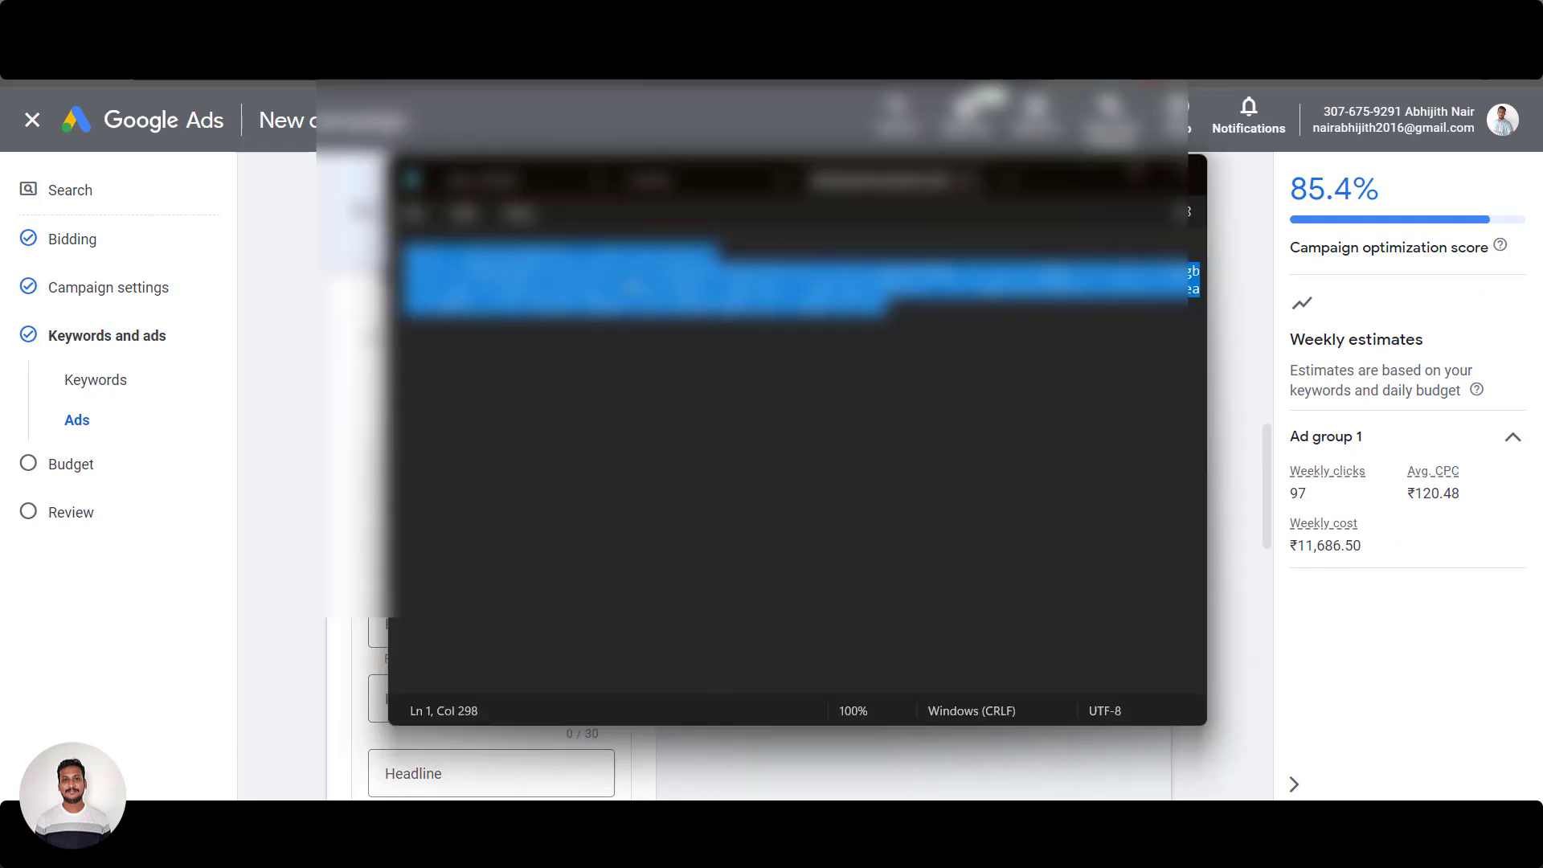
click(663, 182)
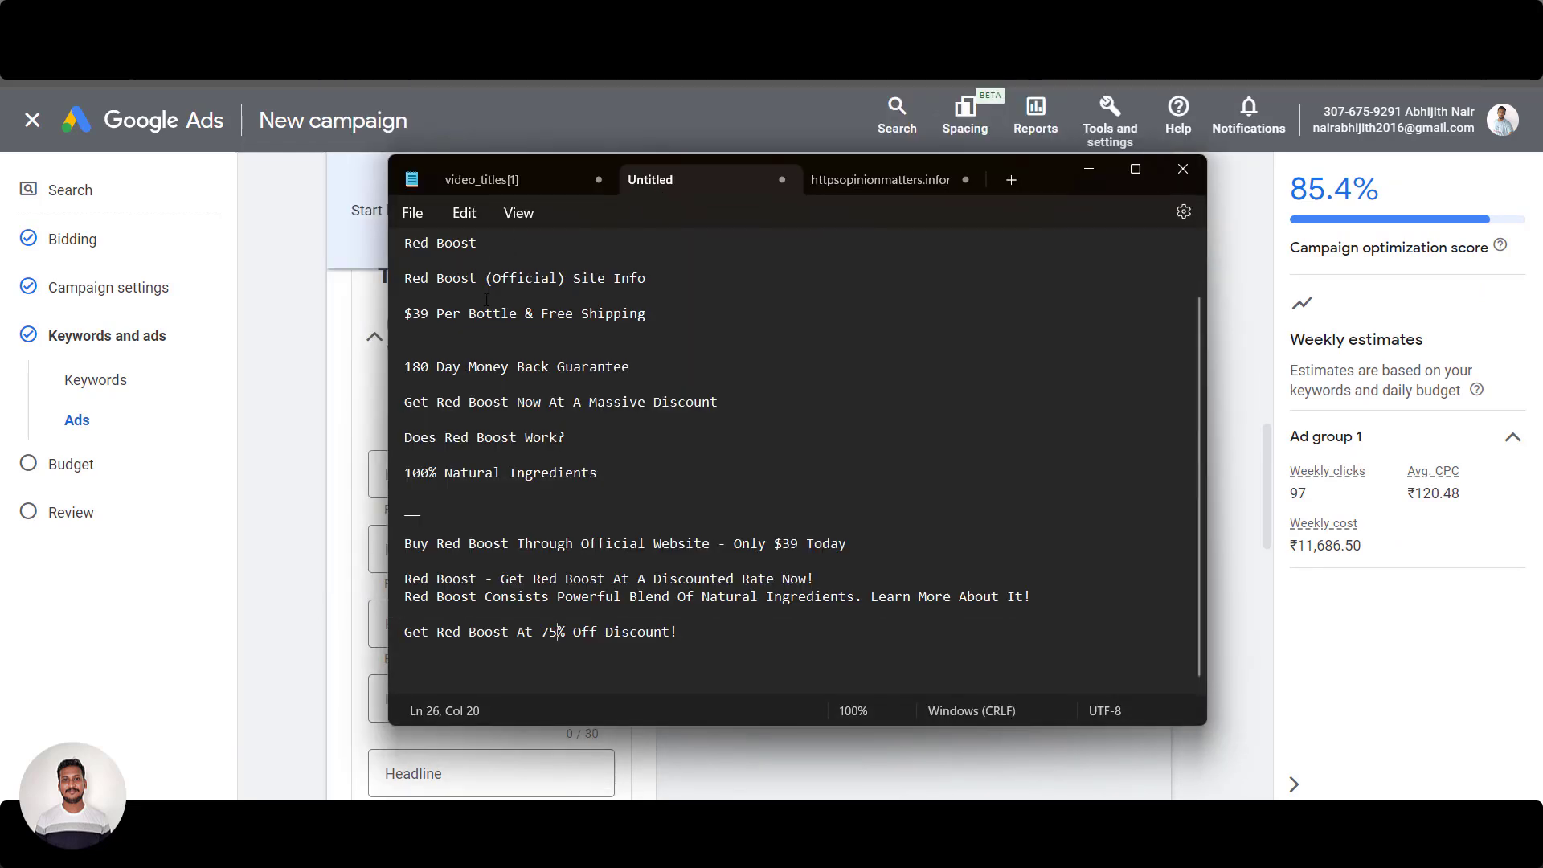
scroll(482, 297, up, 1)
drag(477, 306, 393, 306)
key(ctrl+c)
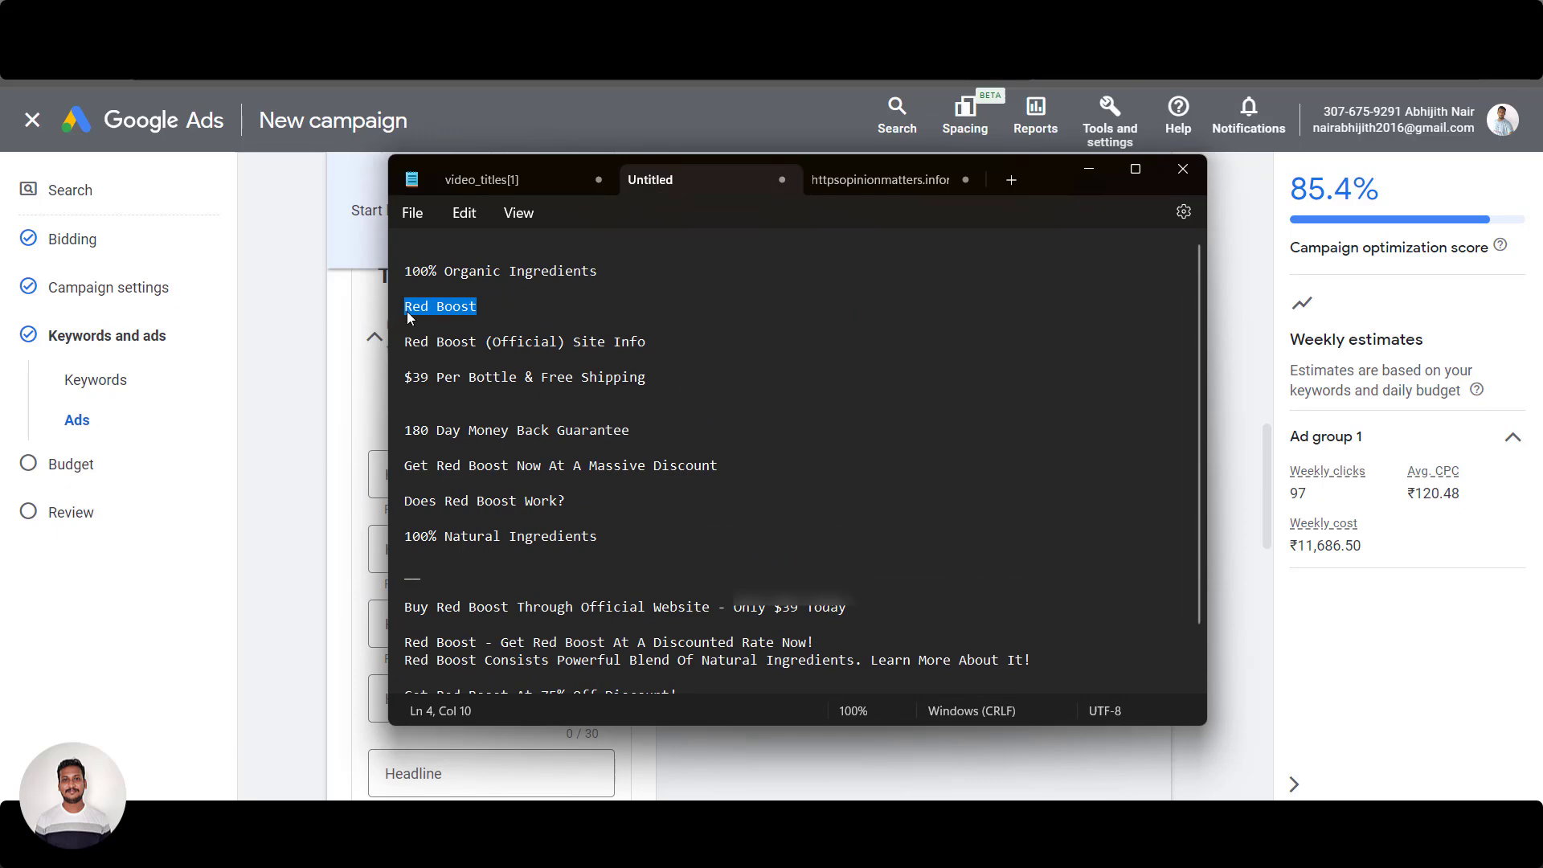
click(367, 410)
click(446, 464)
key(ctrl+v)
Copy "Red Boost (Official) Site Info" from the Notepad note into the second headline
key(alt+Tab)
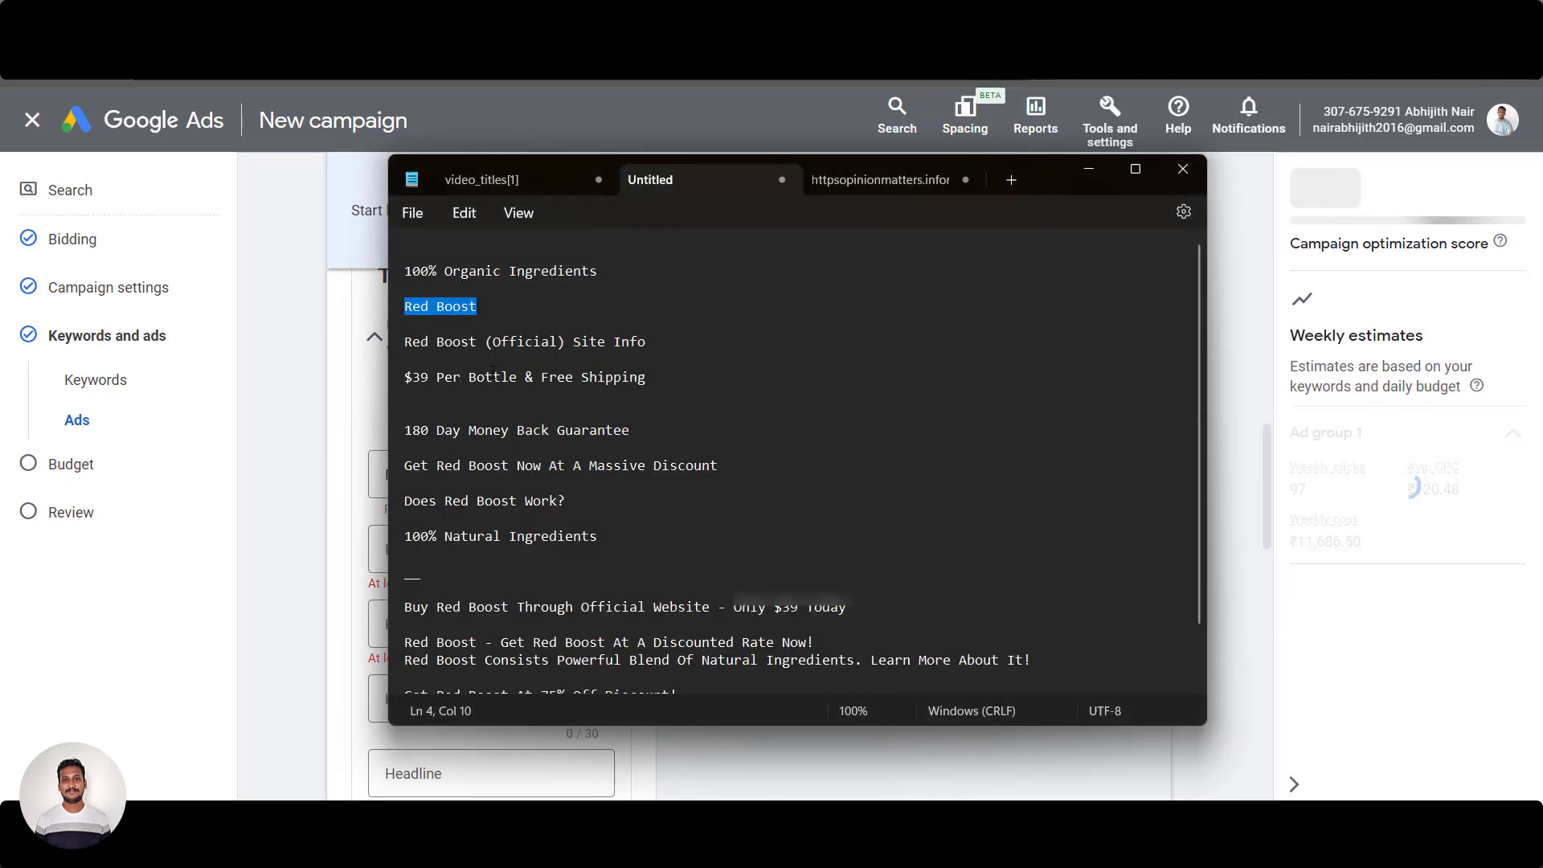
drag(643, 344, 404, 344)
key(ctrl+c)
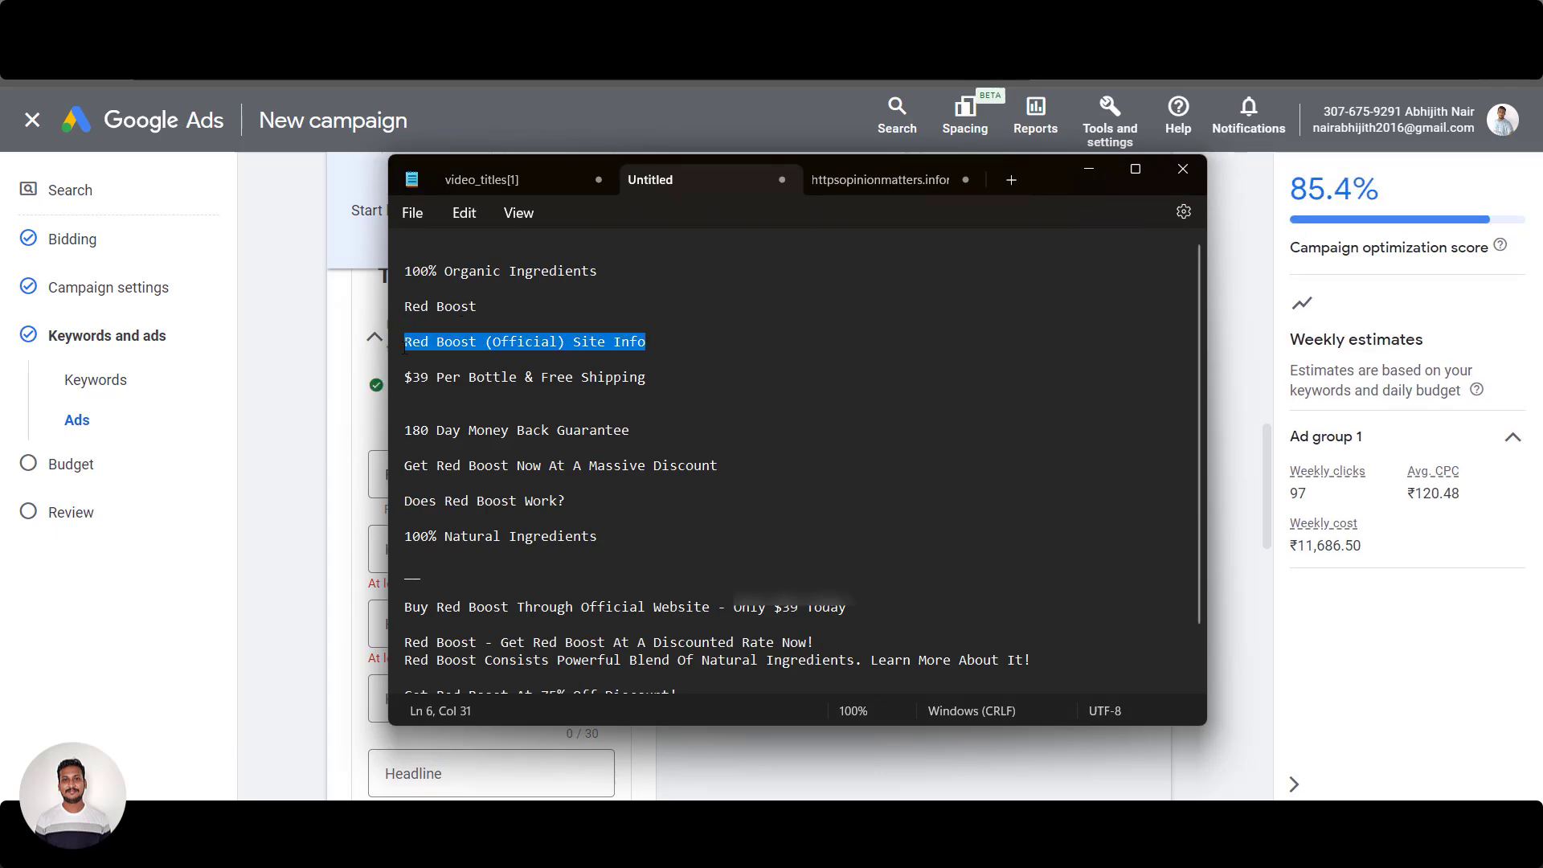
key(alt+Tab)
click(406, 563)
key(ctrl+v)
Copy "Does Red Boost Work?" from the Notepad note into the third headline
key(alt+Tab)
drag(587, 497, 391, 498)
key(alt+Tab)
click(434, 624)
key(alt+Tab)
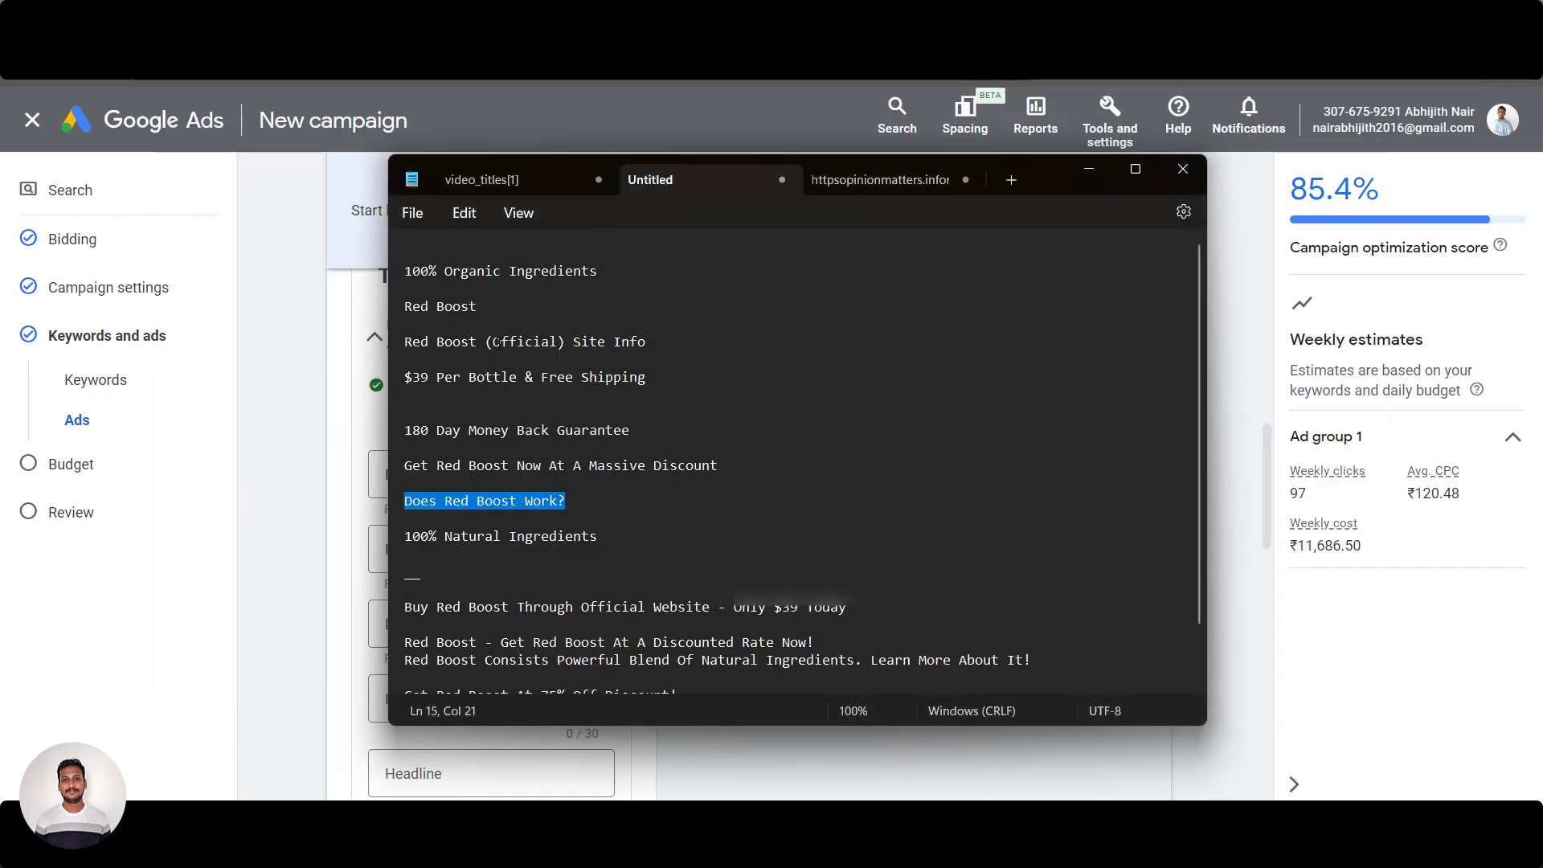
drag(613, 281, 399, 277)
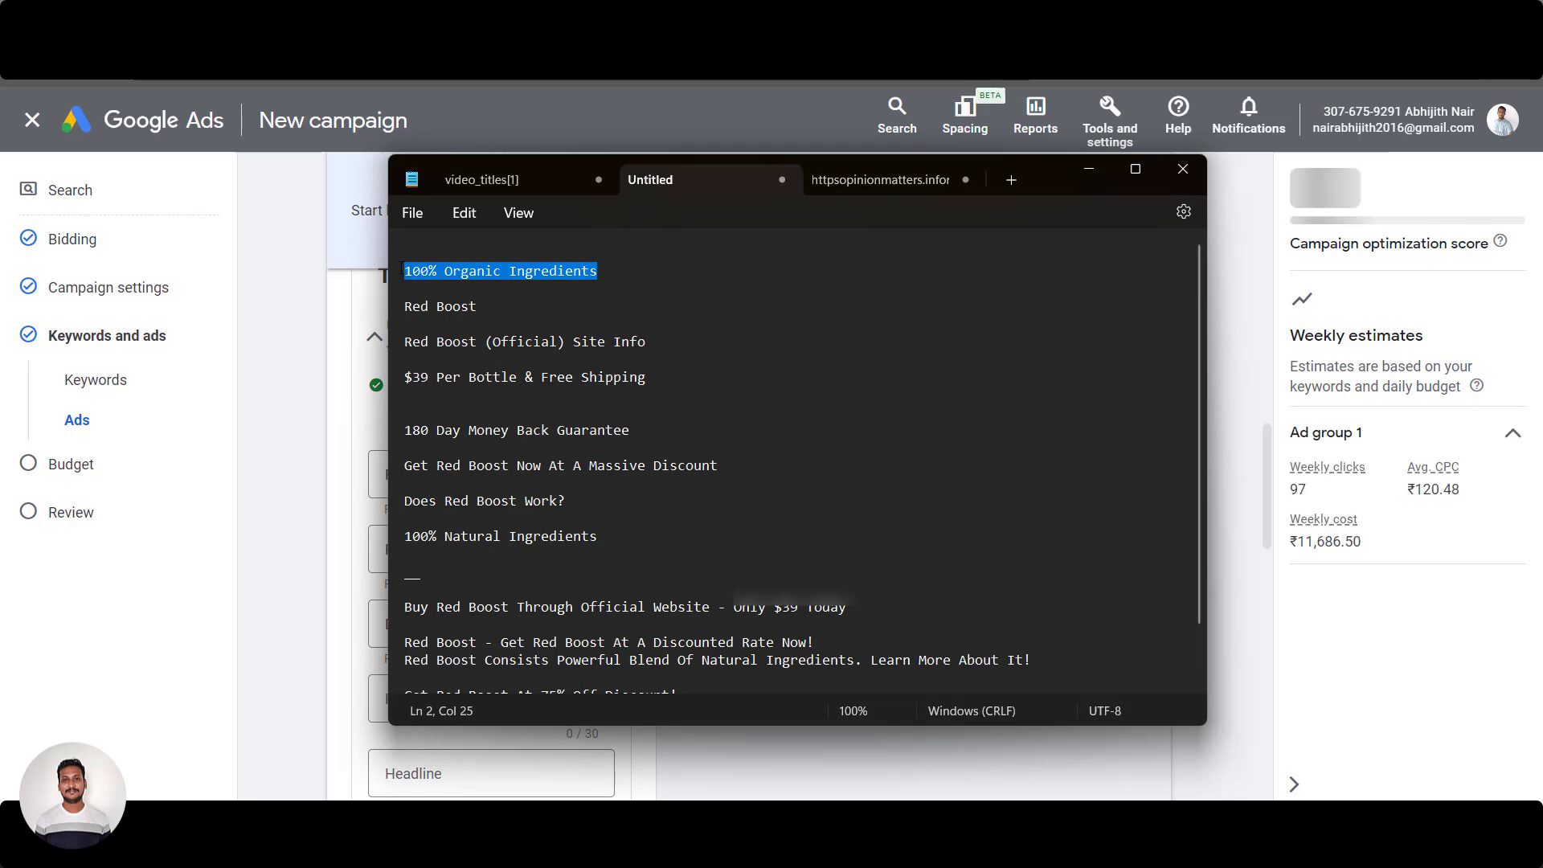
key(alt+Tab)
Copy "100% Natural Ingredients" from the Notepad note into the fourth headline
key(alt+Tab)
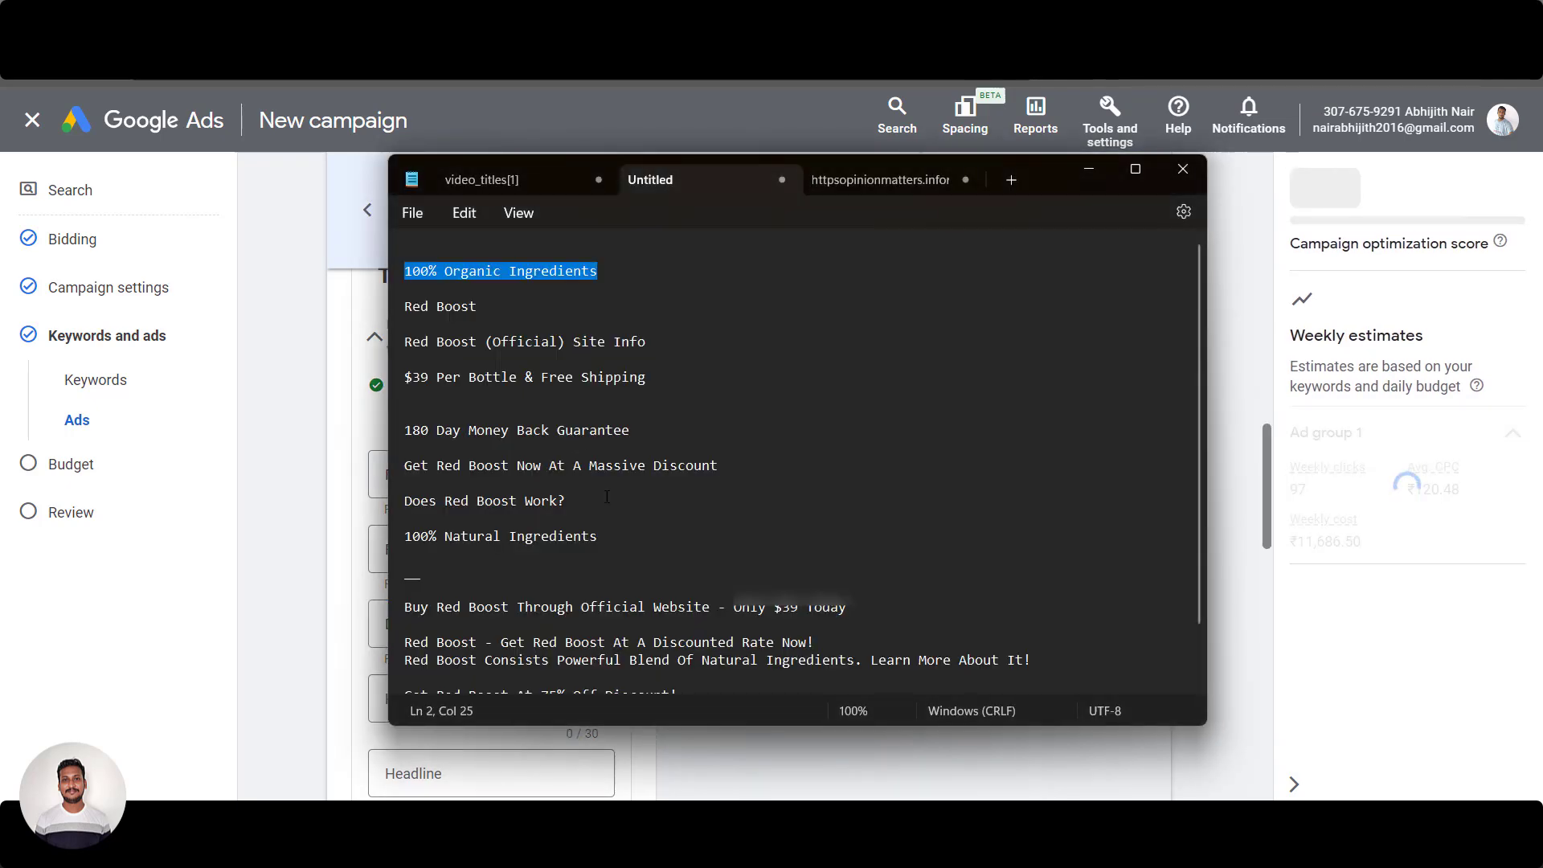
drag(607, 538, 401, 533)
key(ctrl+c)
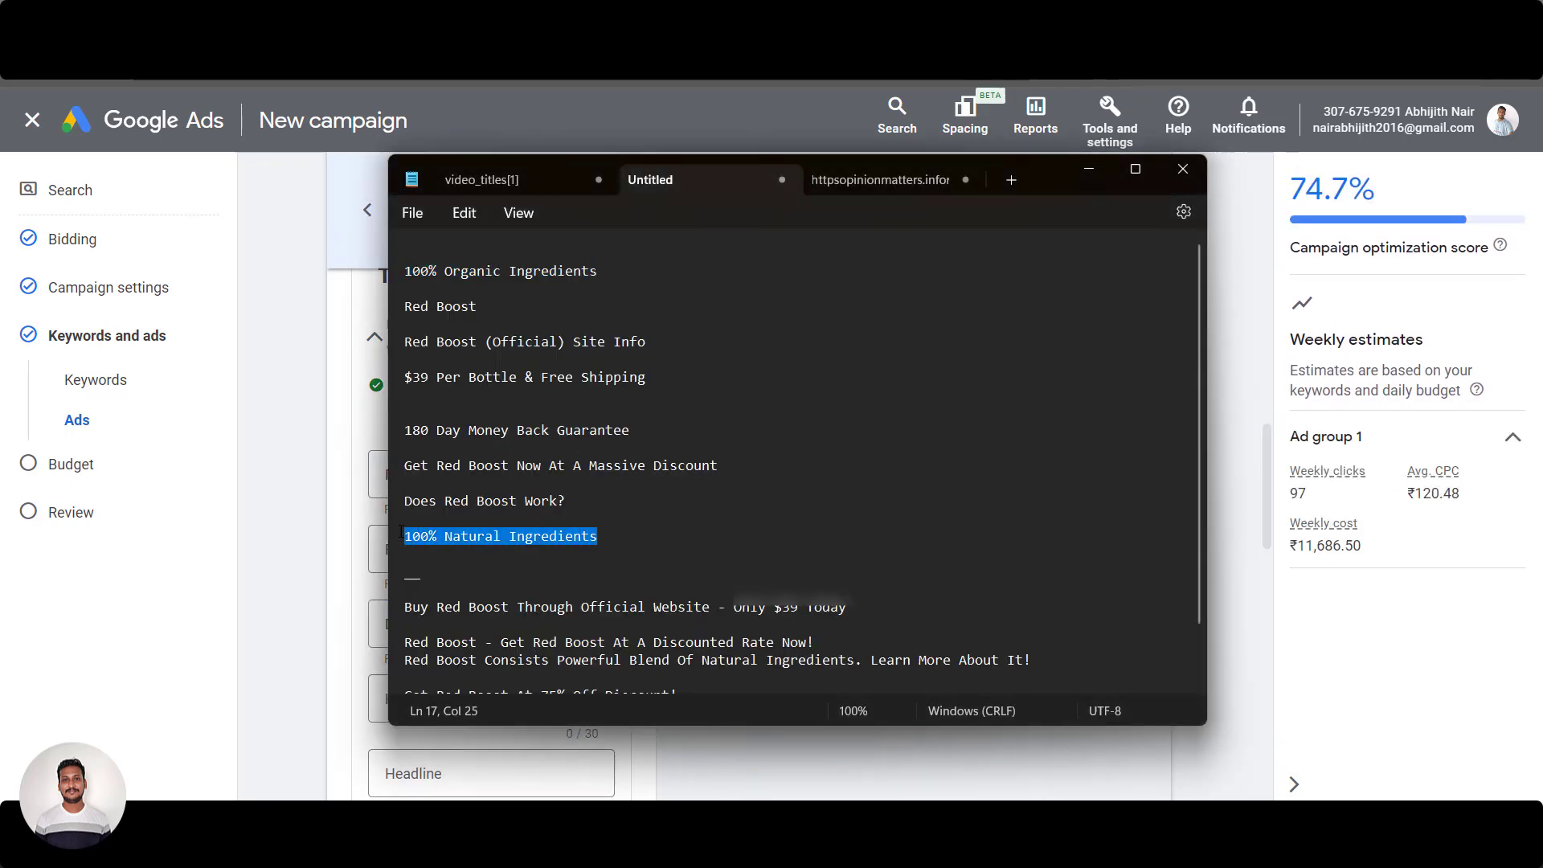
key(alt+Tab)
click(426, 696)
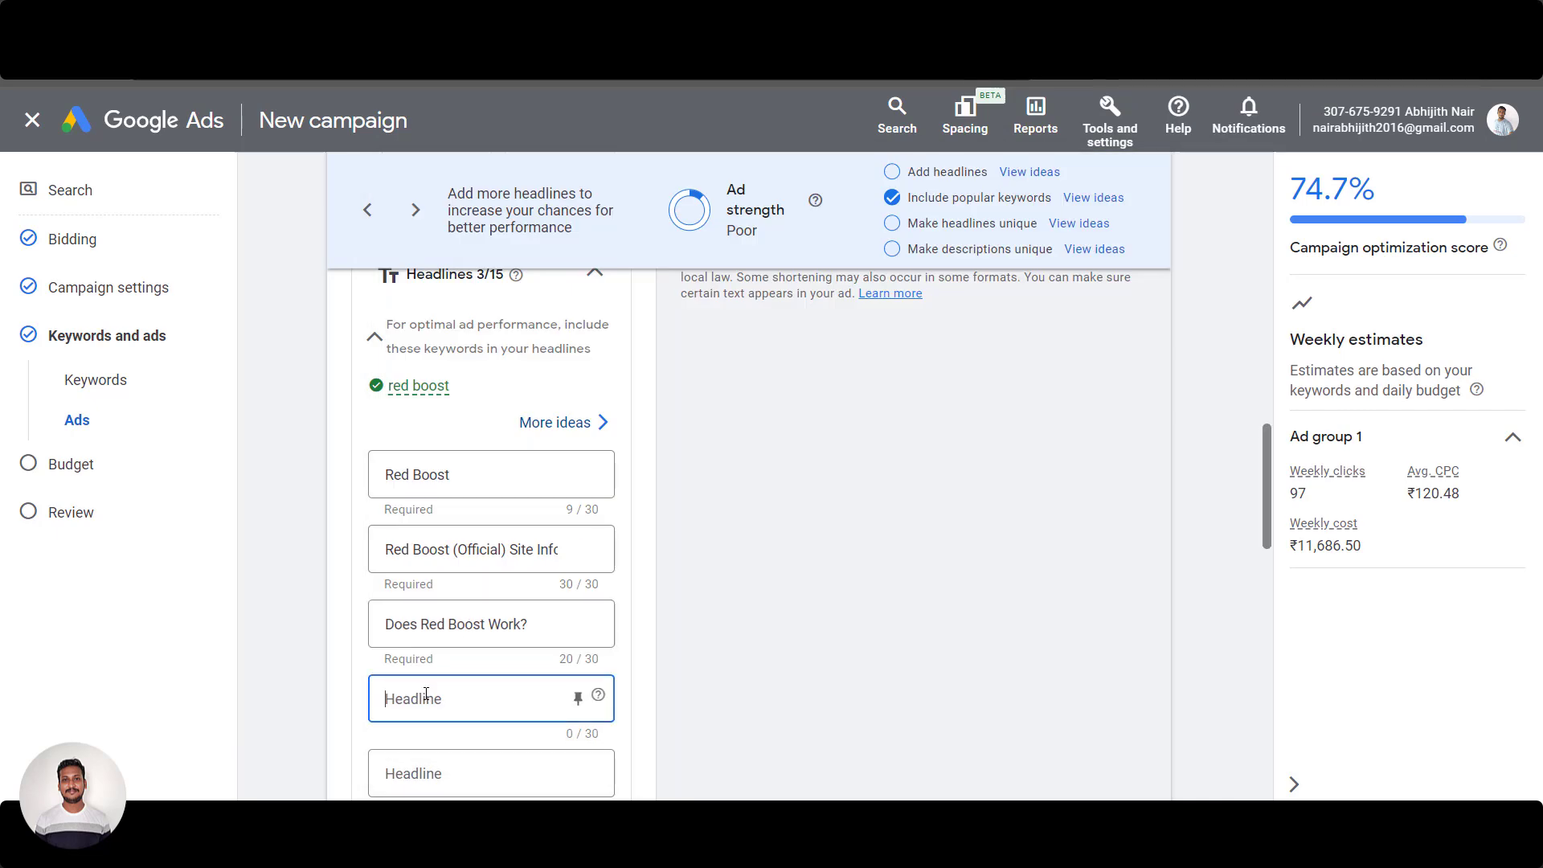
key(ctrl+v)
Copy "Get Red Boost Now At A Massive Discount" from the Notepad note into the fifth headline
key(alt+Tab)
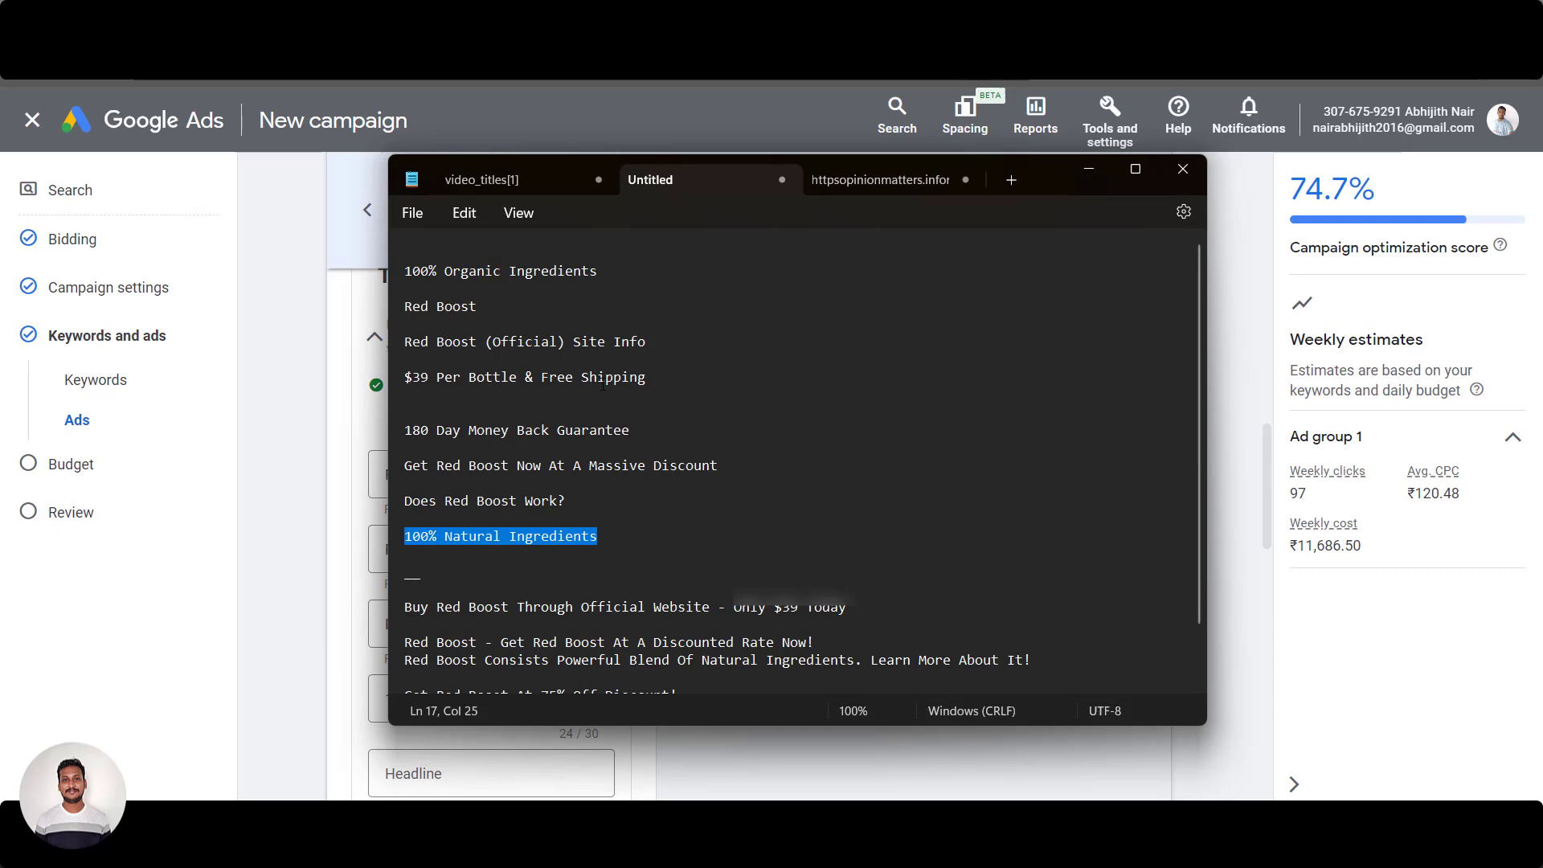
drag(730, 472, 404, 466)
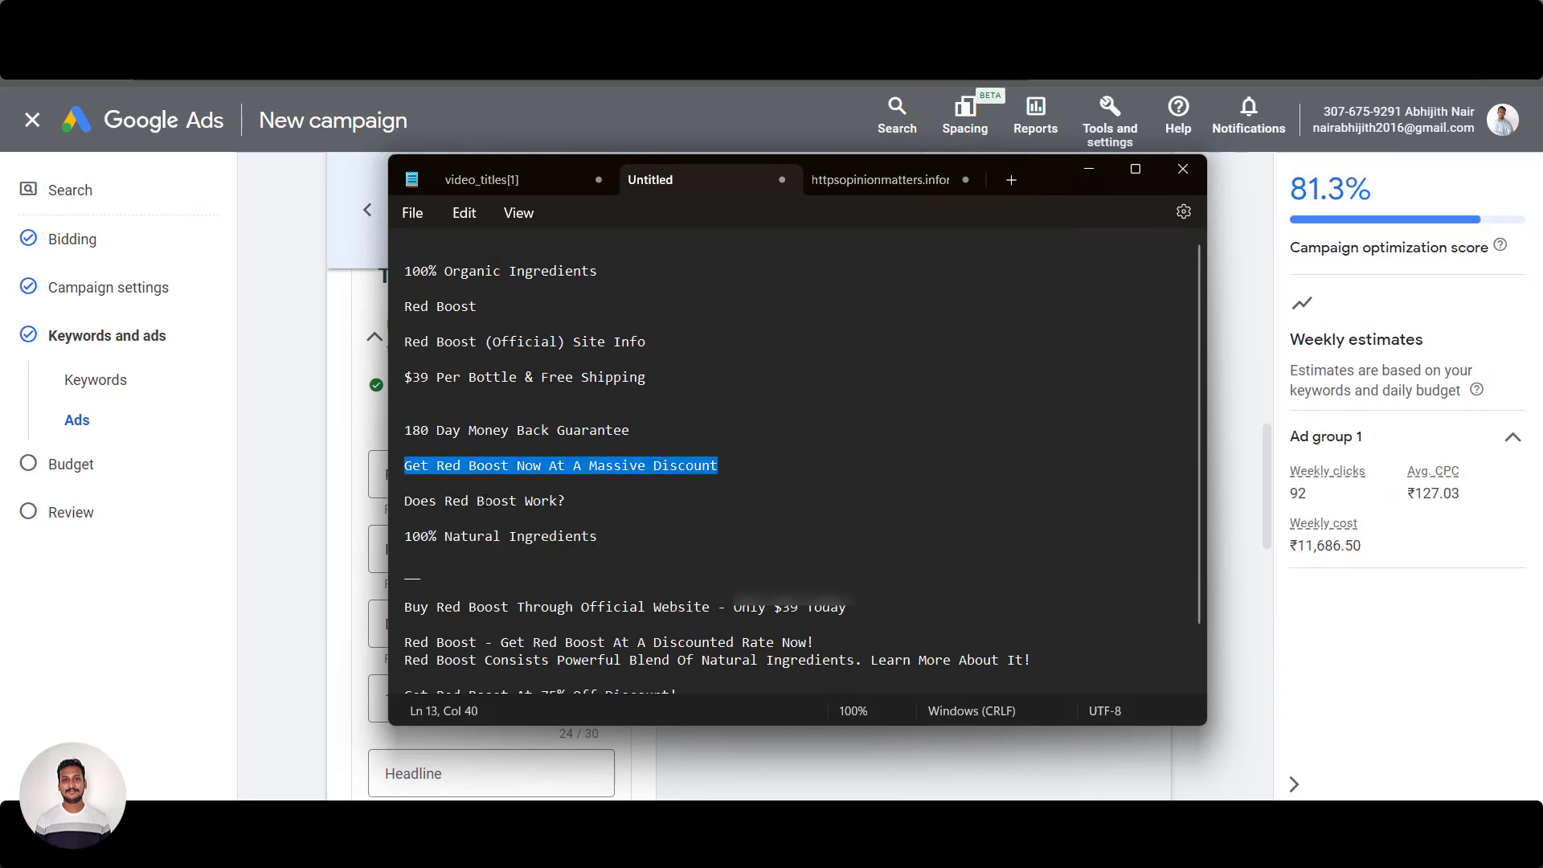
key(ctrl+c)
key(alt+Tab)
click(483, 773)
key(ctrl+v)
Shorten the fifth headline to "Get Red Boost At A Discount" to fit the 30-character limit
scroll(659, 622, down, 3)
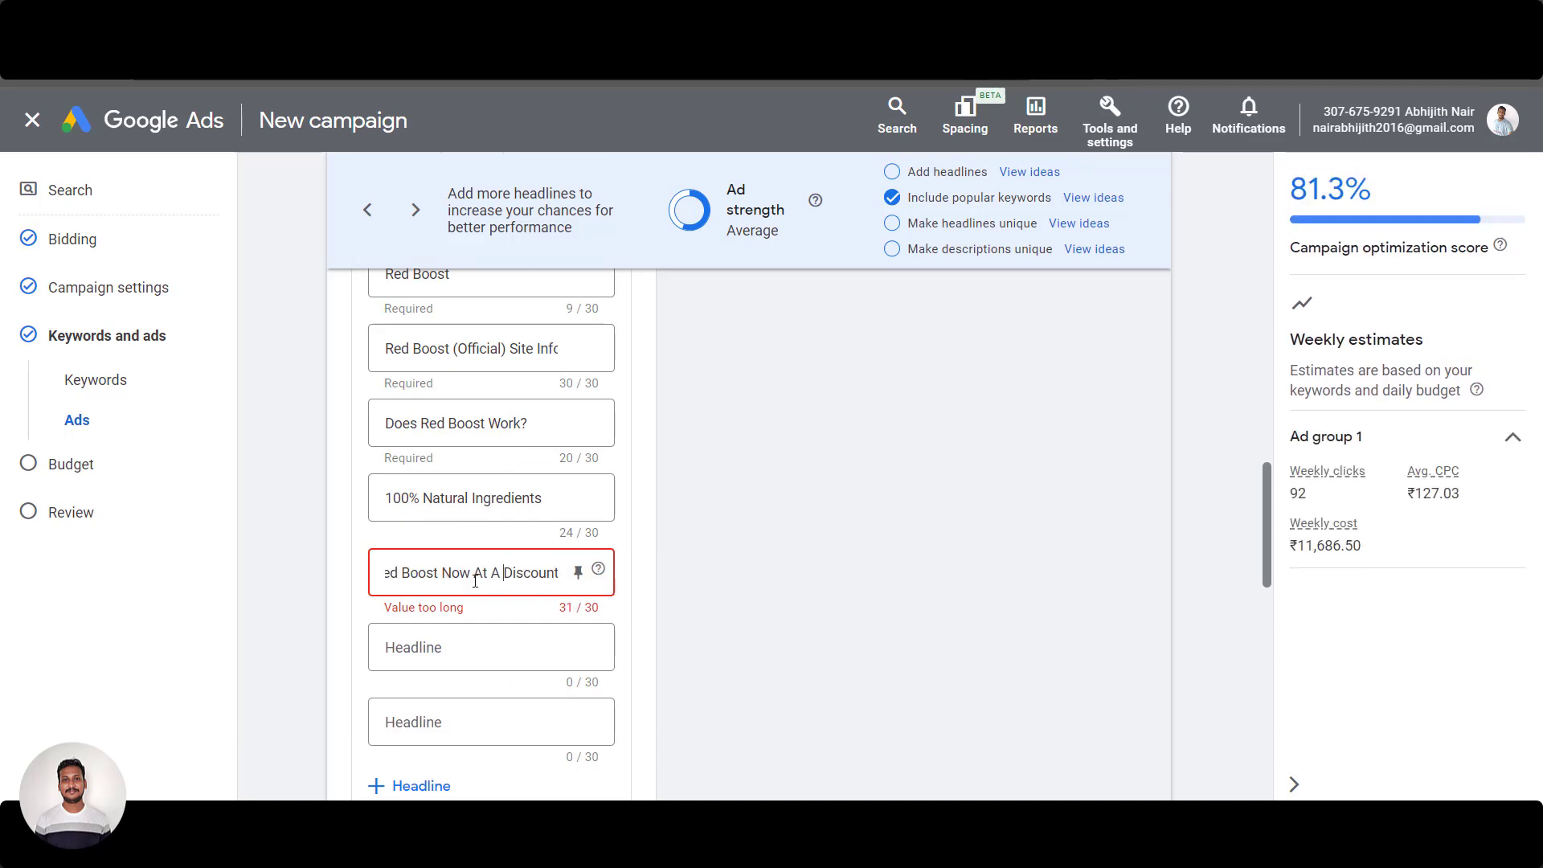
double_click(475, 574)
key(BackSpace)
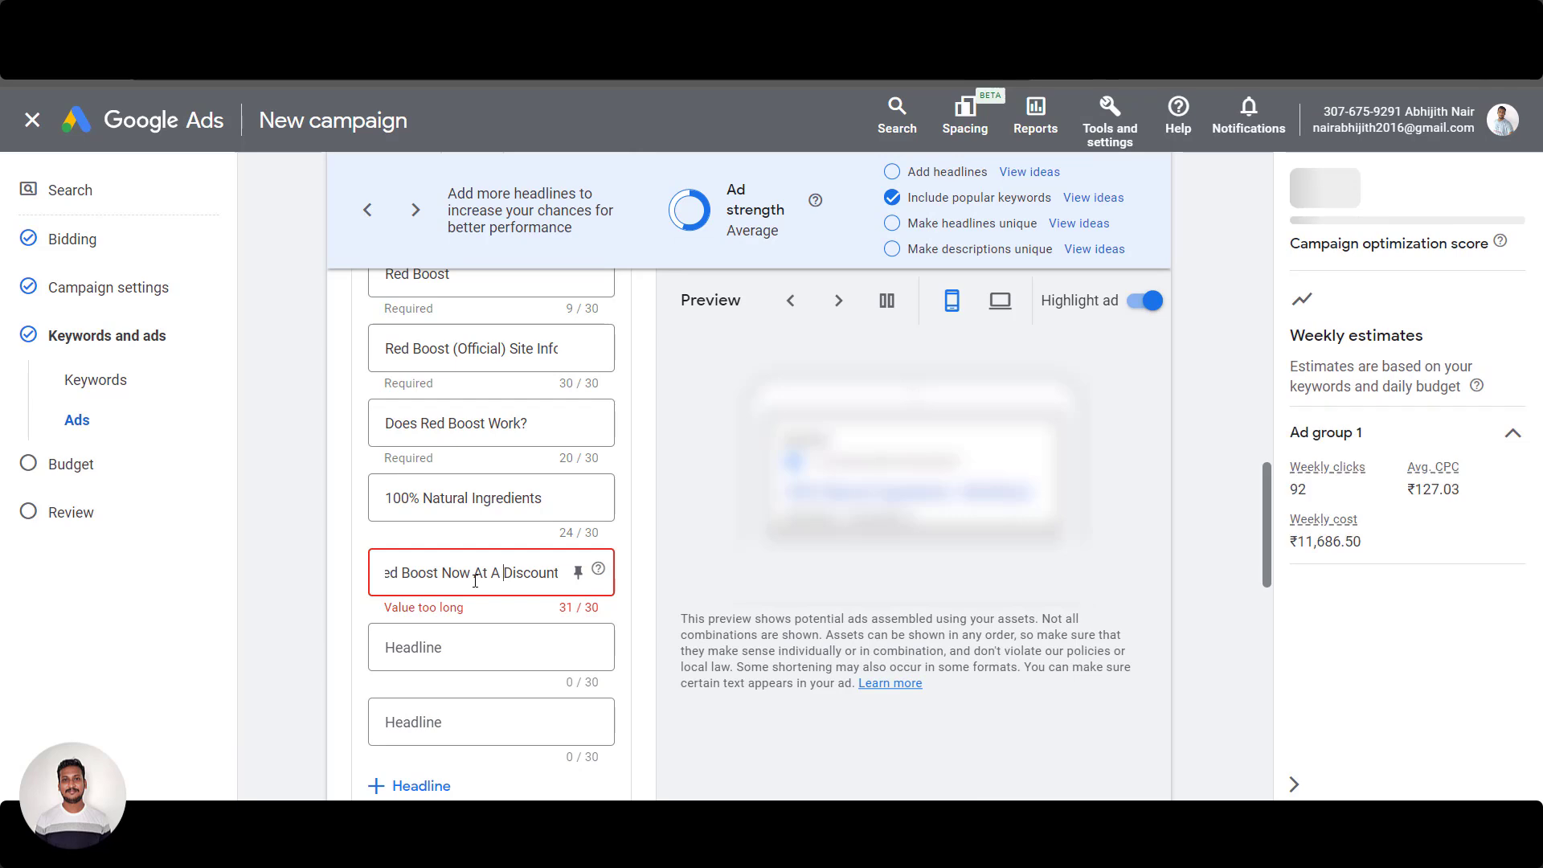
key(BackSpace)
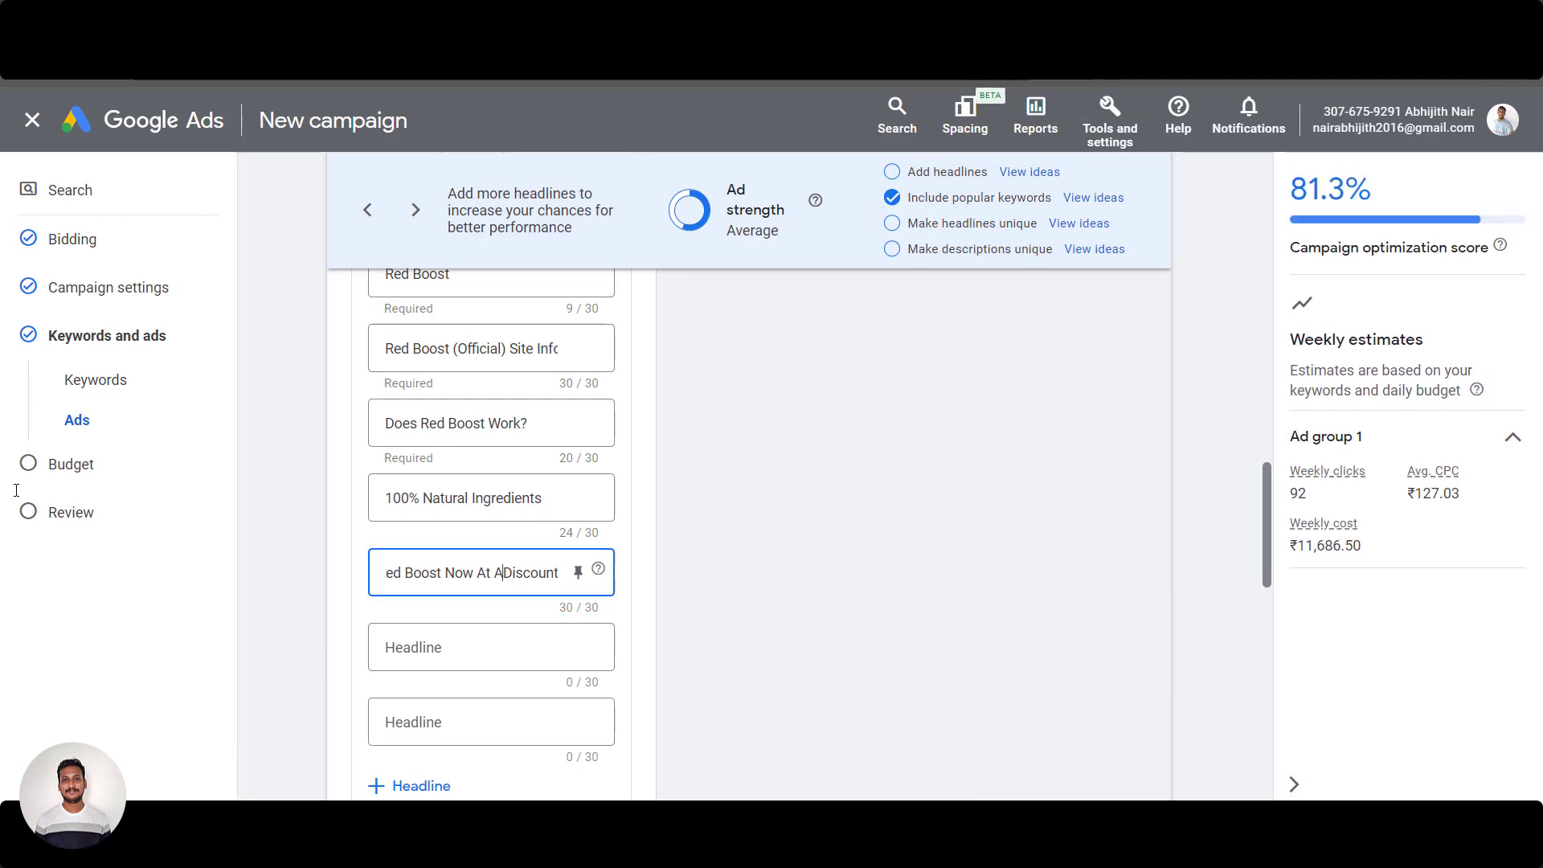
drag(494, 572, 340, 570)
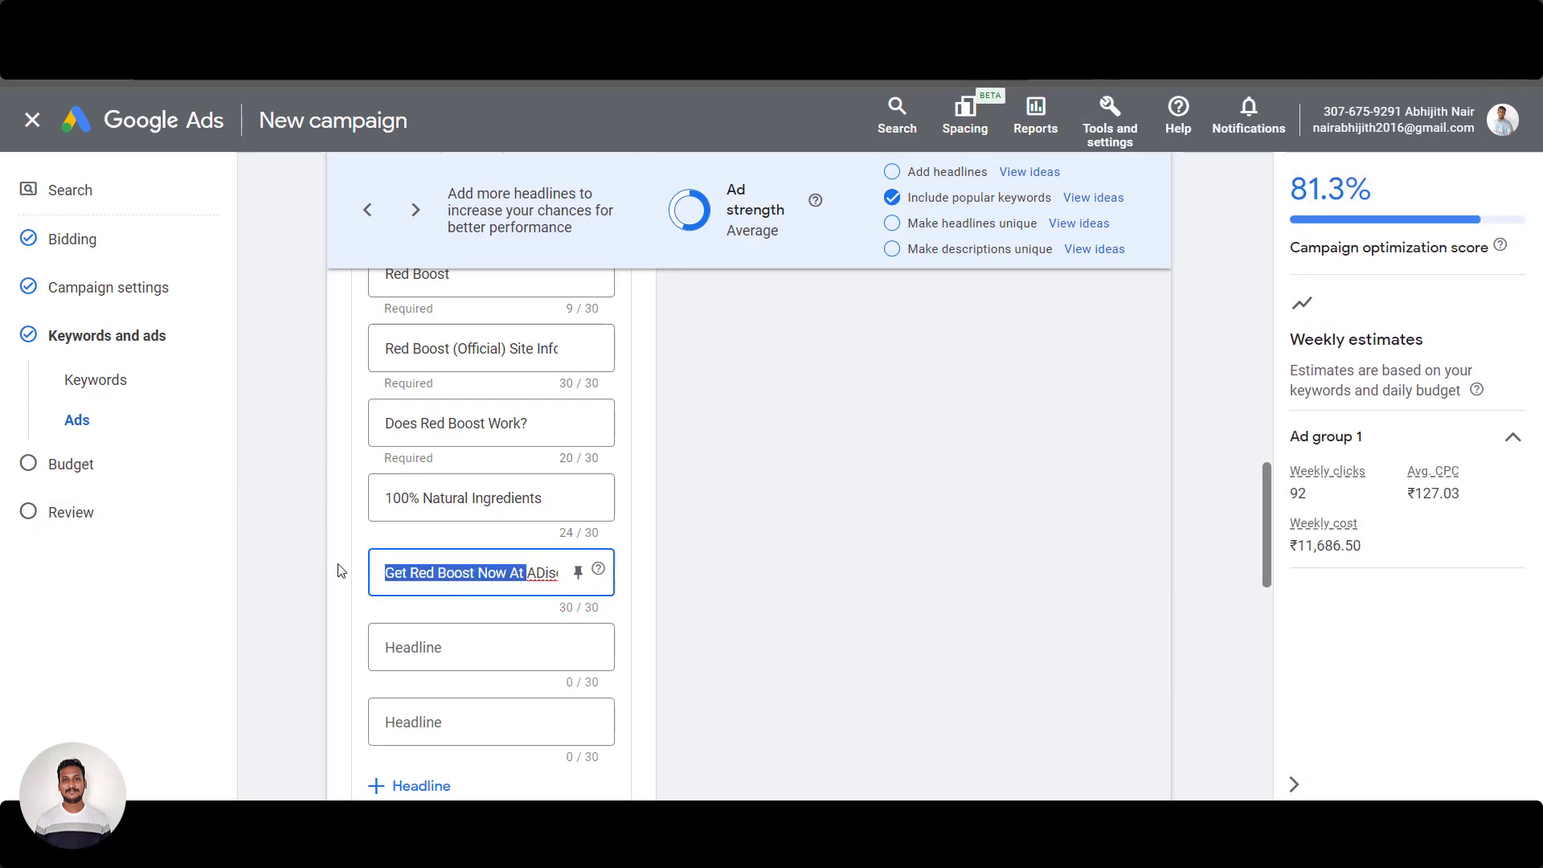
click(434, 572)
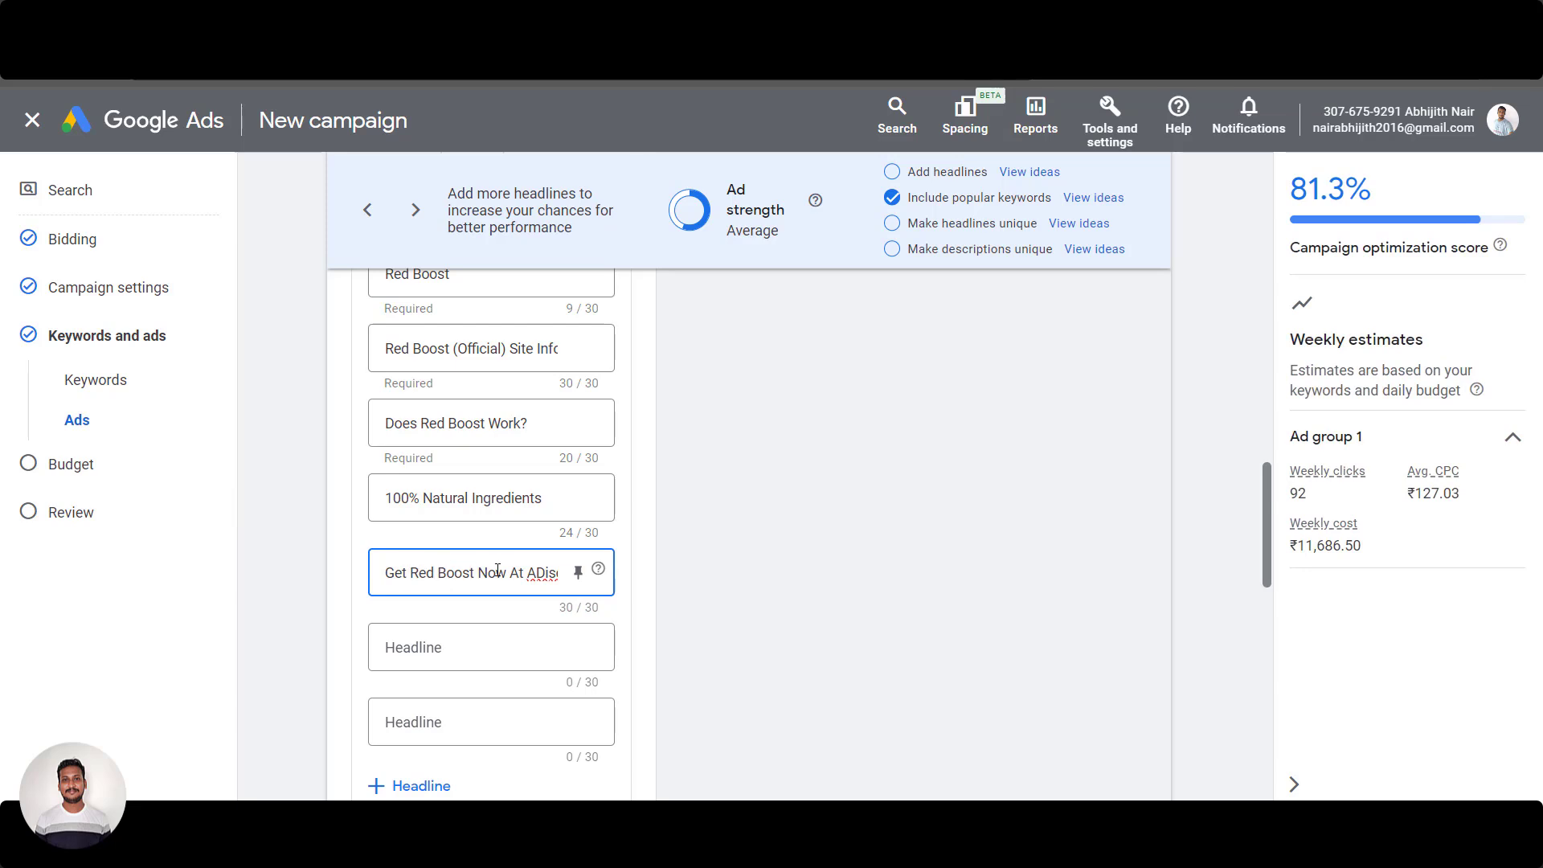
key(BackSpace)
key(BackSpace)
key(BackSpace)
key(BackSpace)
click(507, 572)
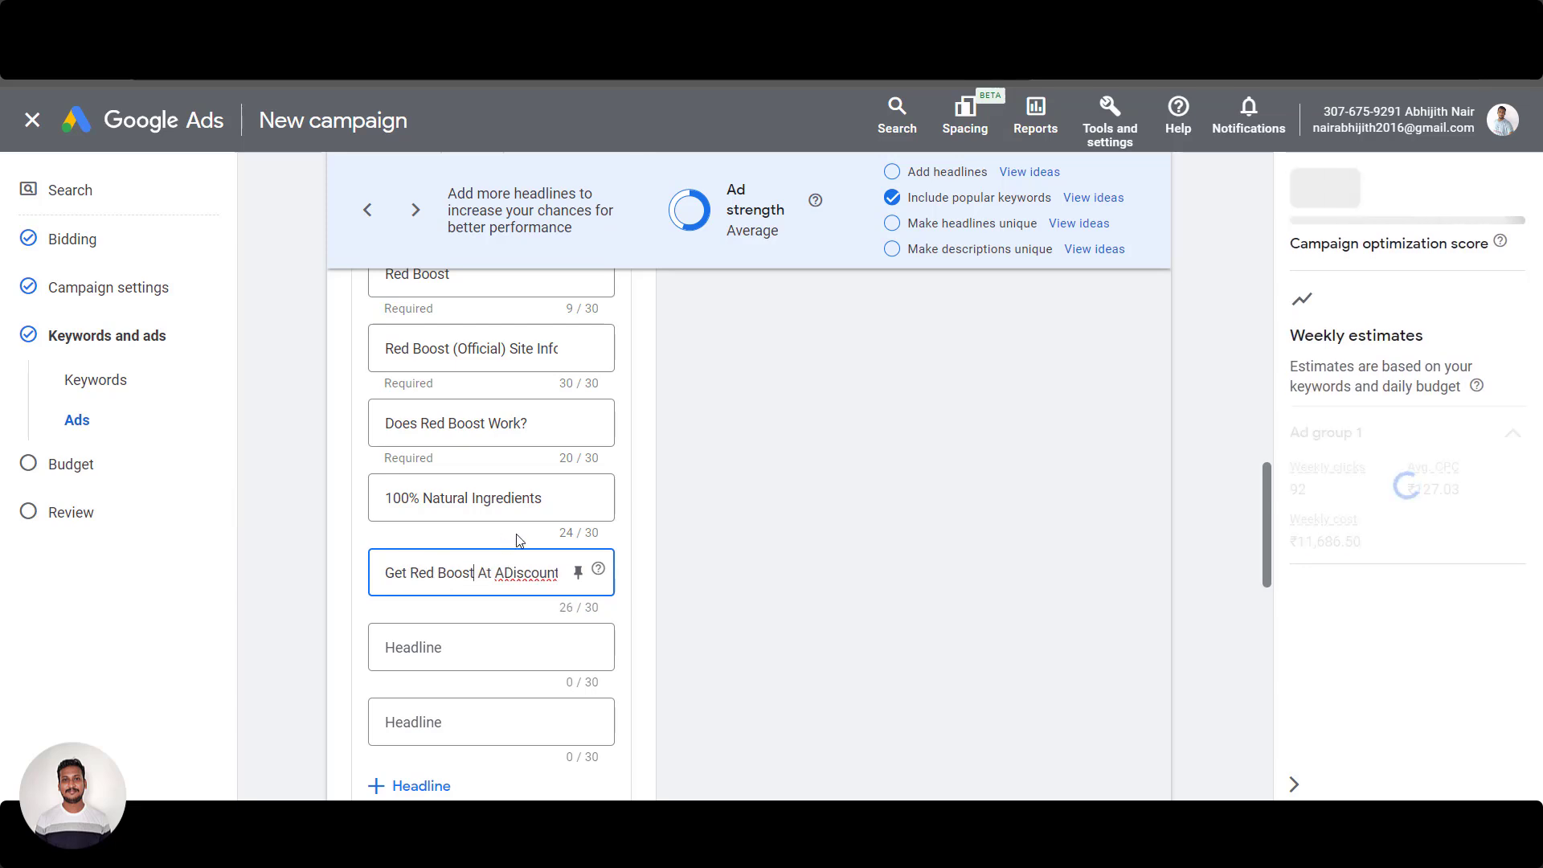
Copy "$39 Per Bottle & Free Shipping" from the Notepad note into the sixth headline
scroll(439, 579, down, 2)
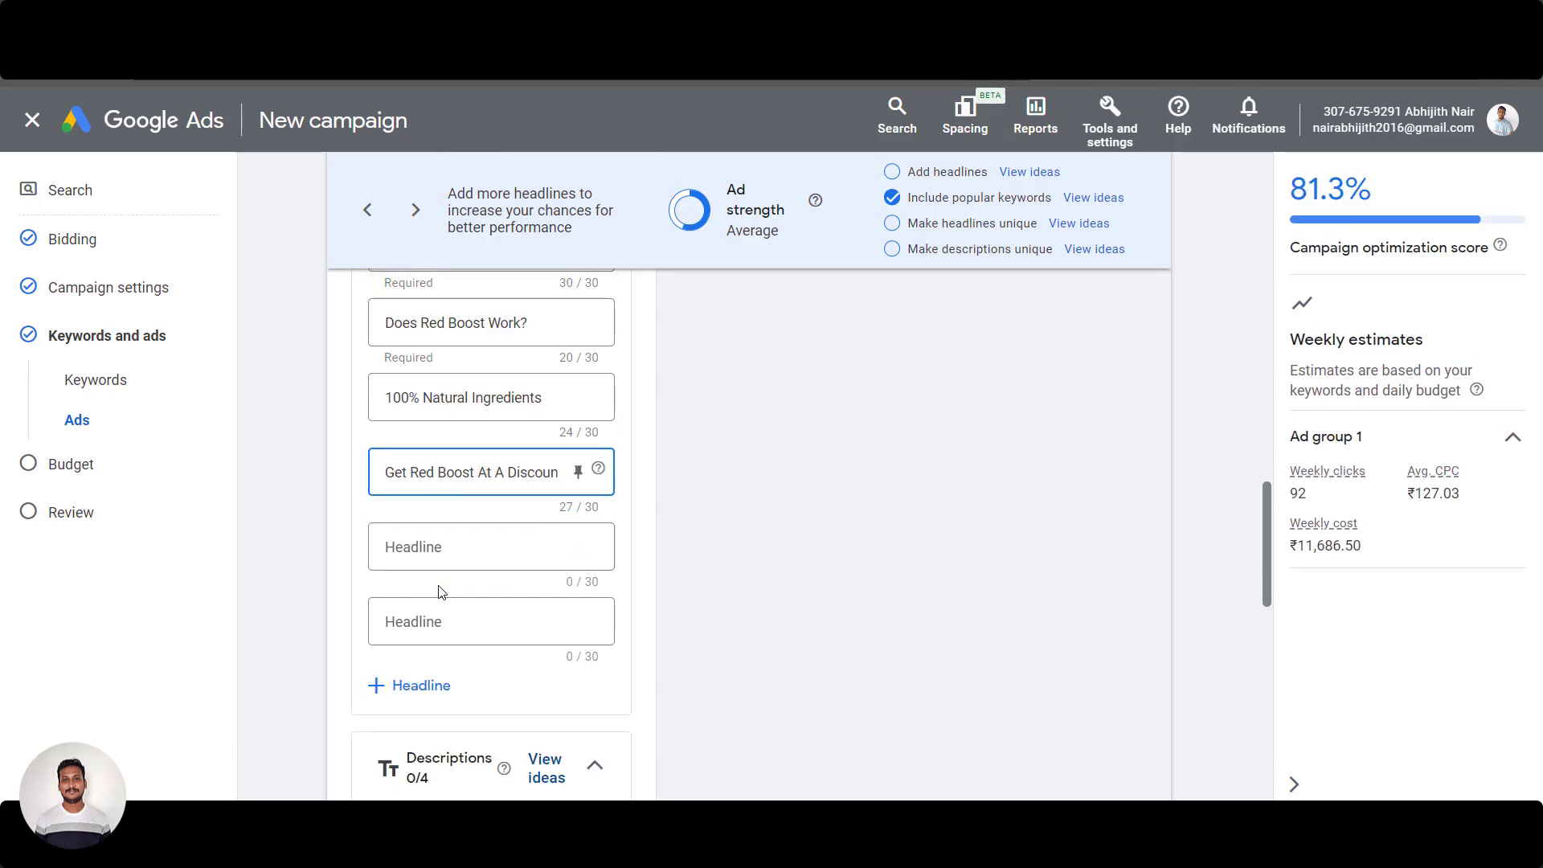
click(441, 544)
key(alt+Tab)
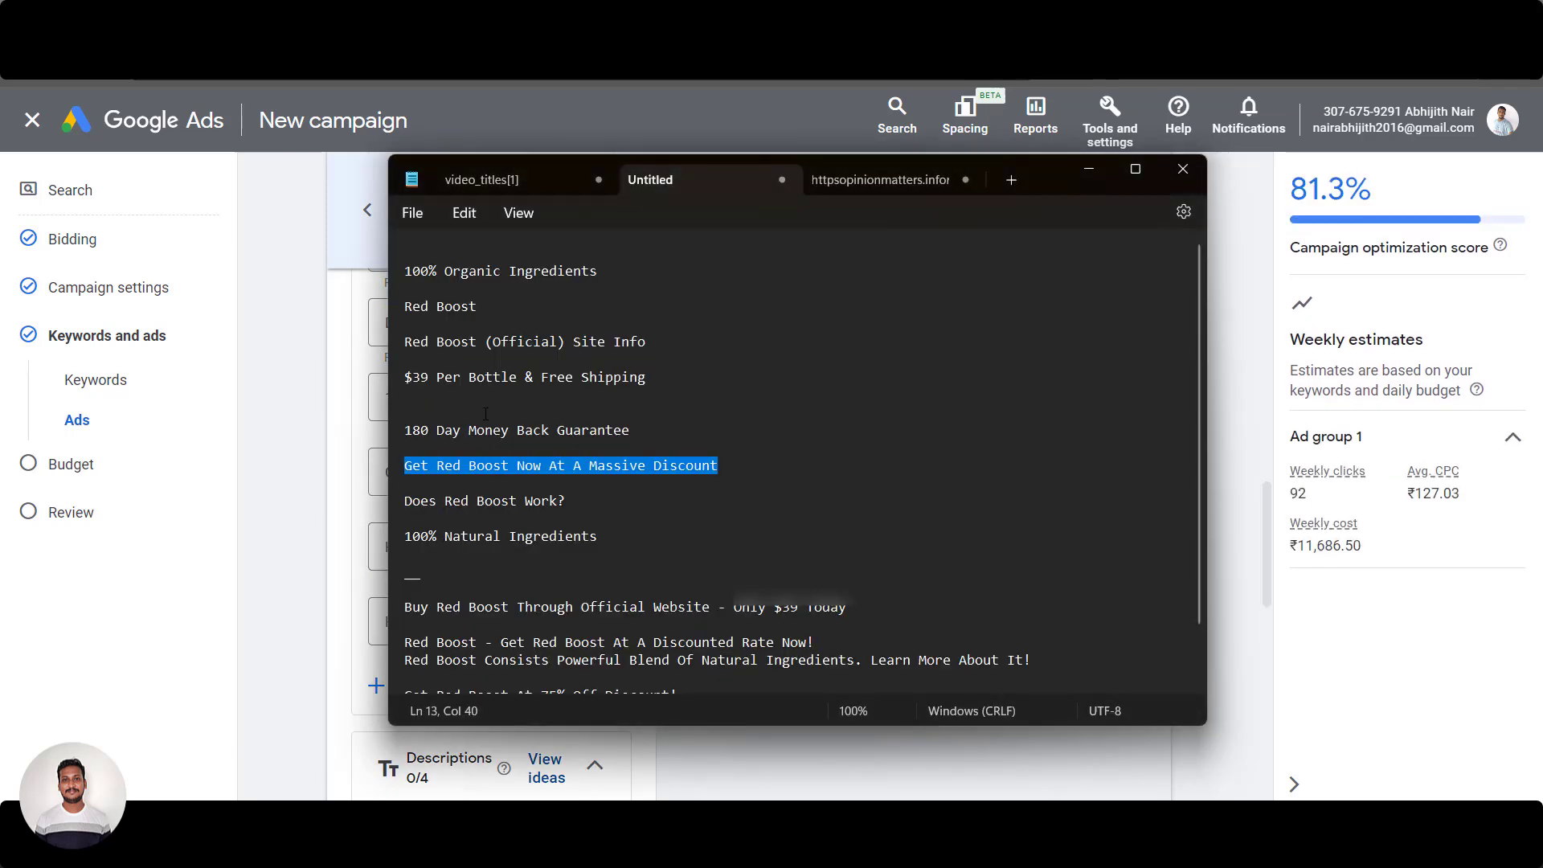
drag(646, 377, 407, 377)
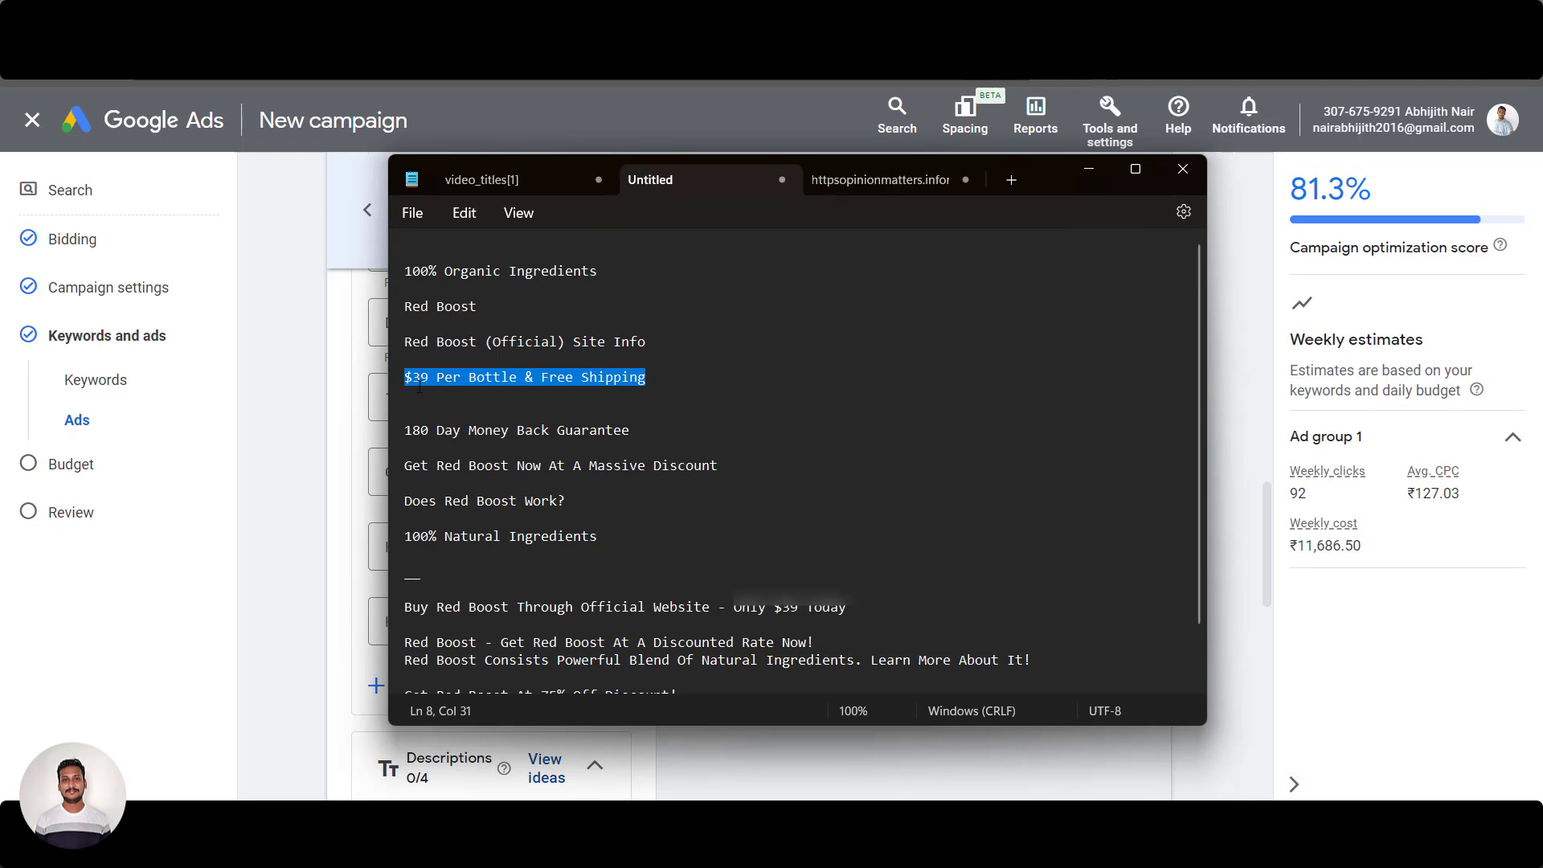
key(ctrl+c)
key(alt+Tab)
click(423, 546)
key(ctrl+v)
key(alt+Tab)
key(alt+Tab)
Copy "180 Day Money Back Guarantee" from the Notepad note into the seventh headline
scroll(500, 558, up, 1)
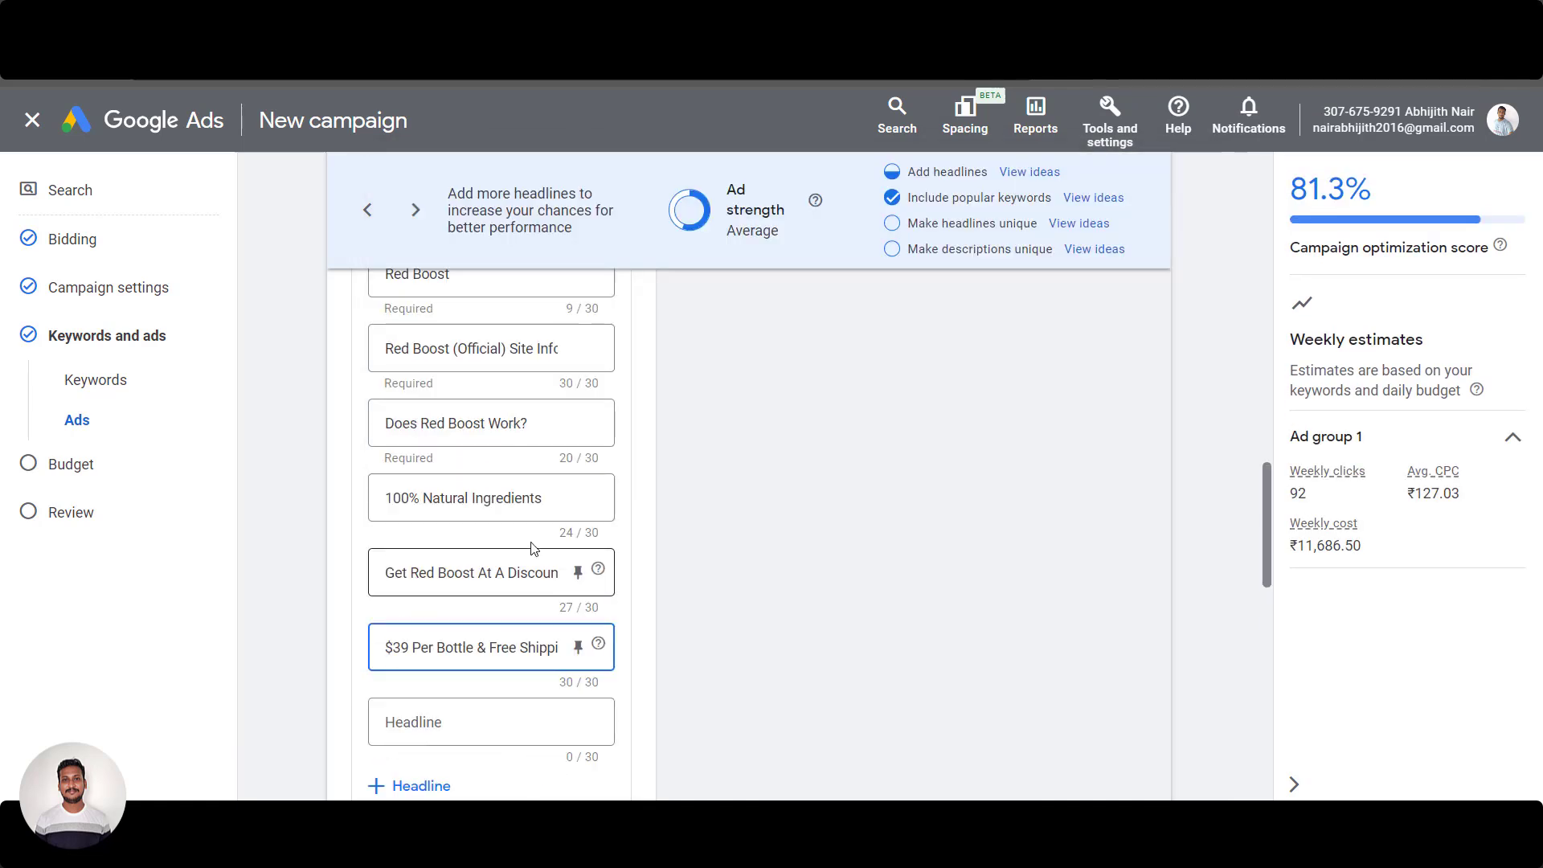
key(alt+Tab)
drag(648, 430, 385, 444)
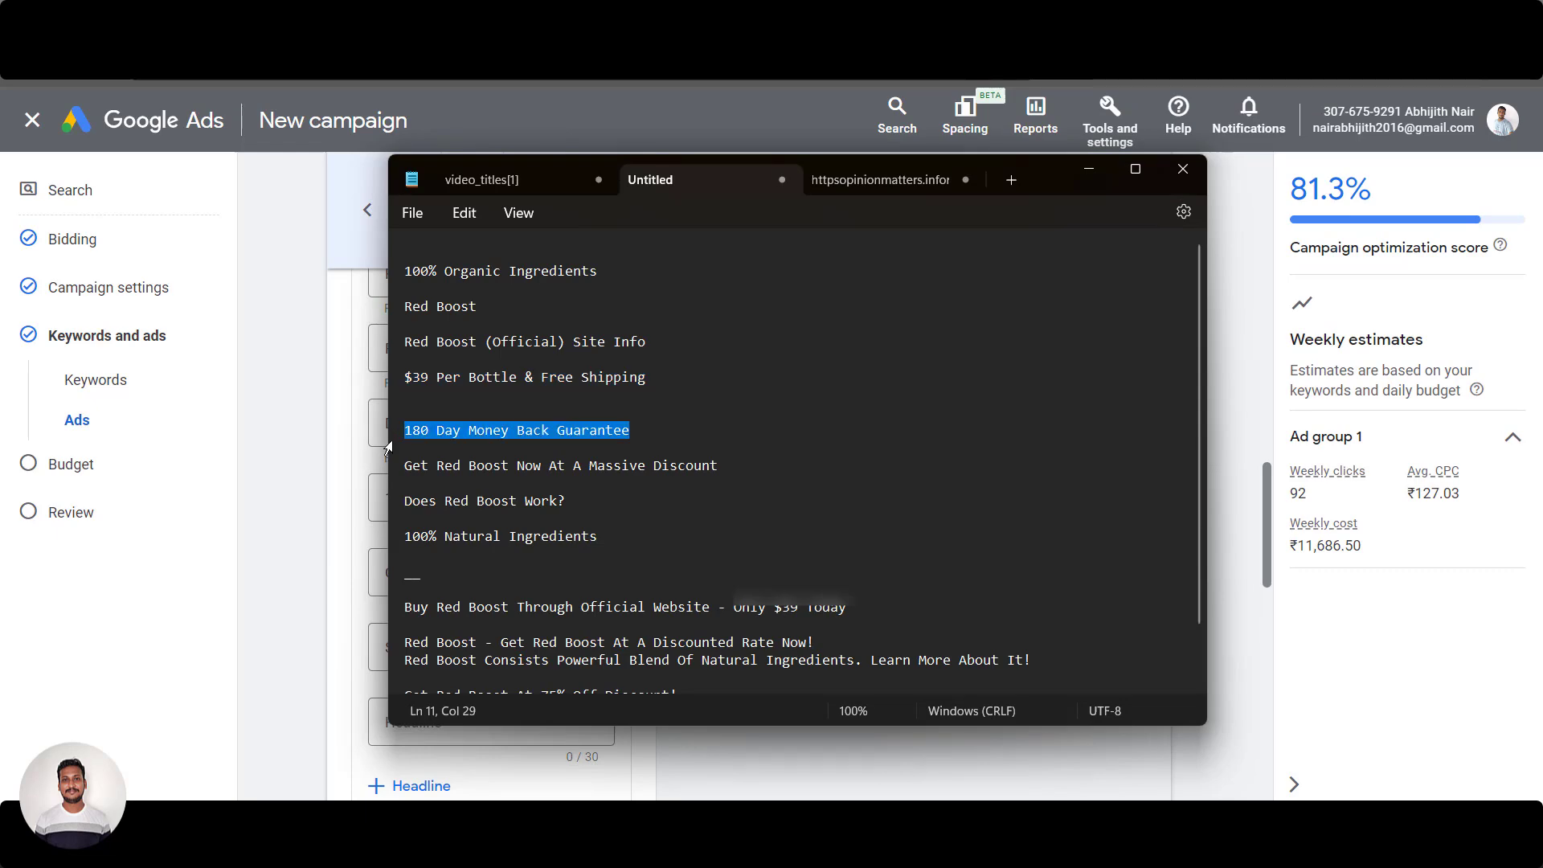
key(alt+Tab)
click(427, 723)
key(ctrl+v)
scroll(450, 643, down, 1)
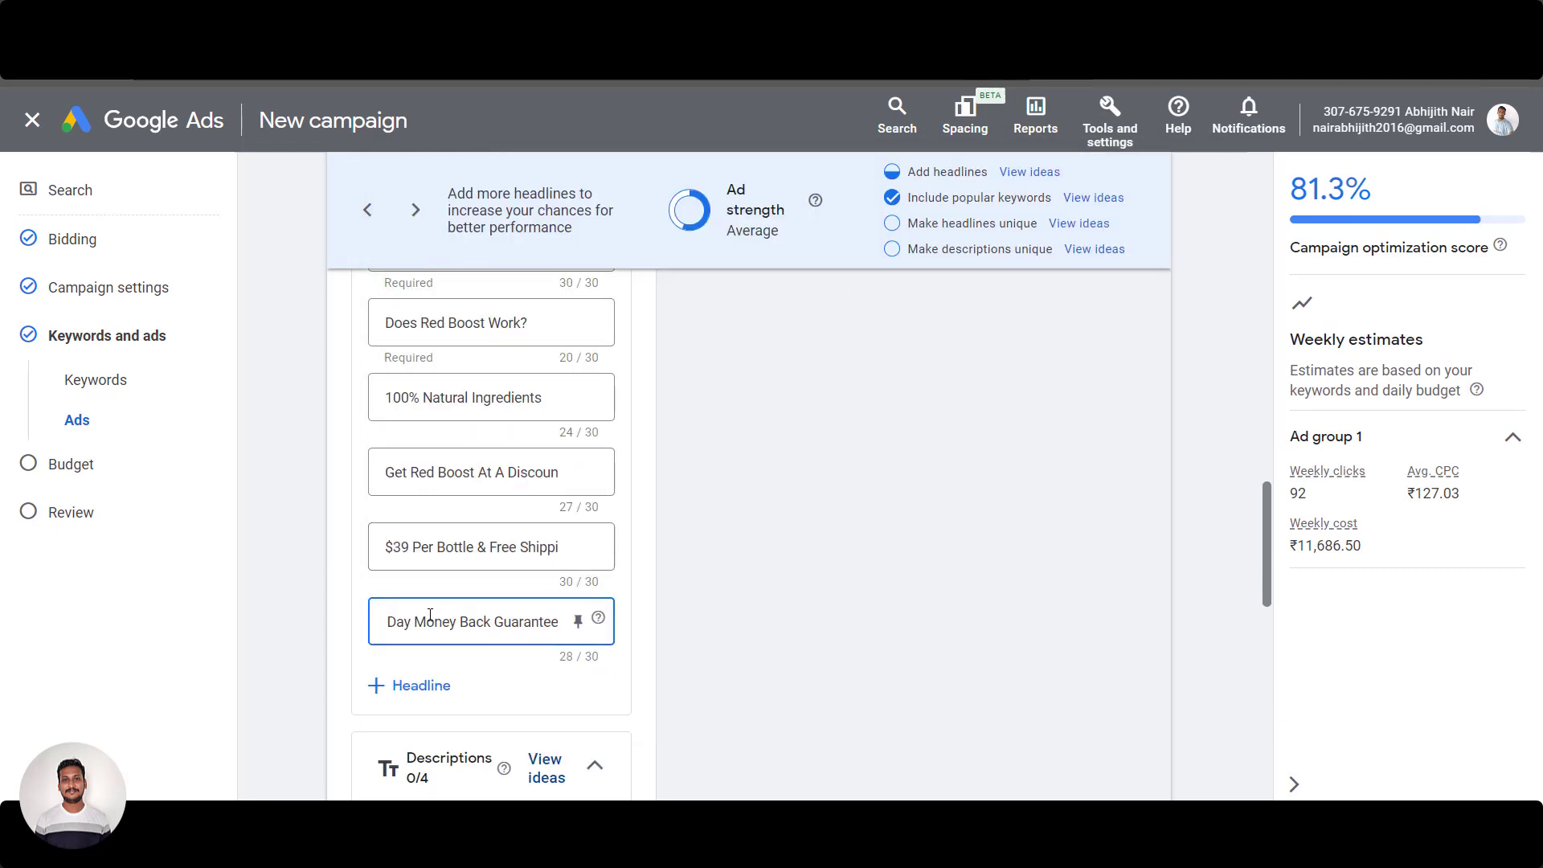
Change "Day" to "Days" in the seventh headline so it reads "180 Days Money Back Guarantee"
drag(427, 621, 332, 618)
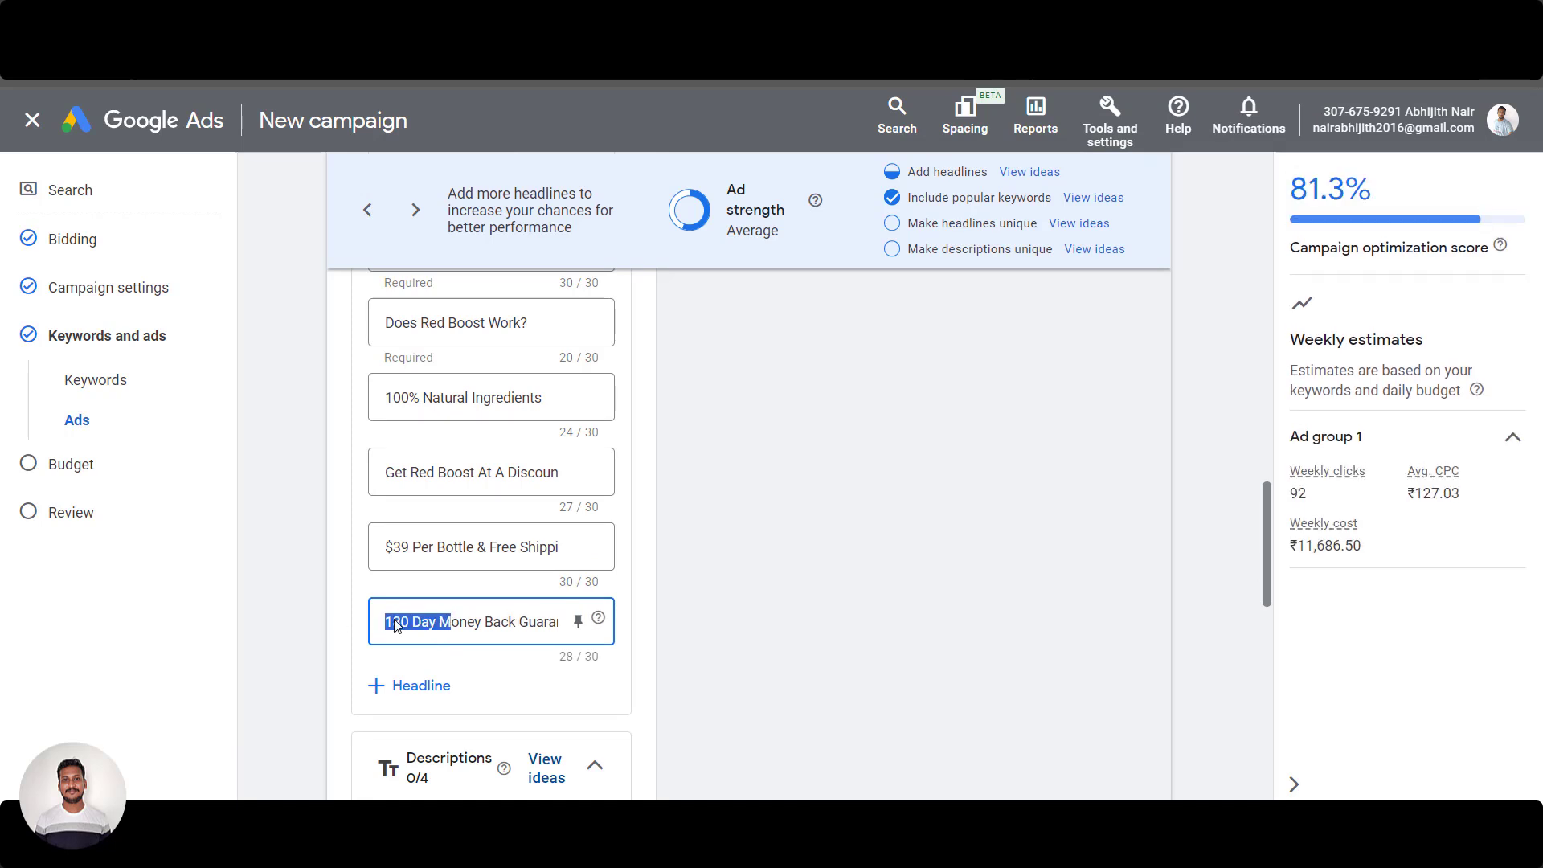
click(439, 624)
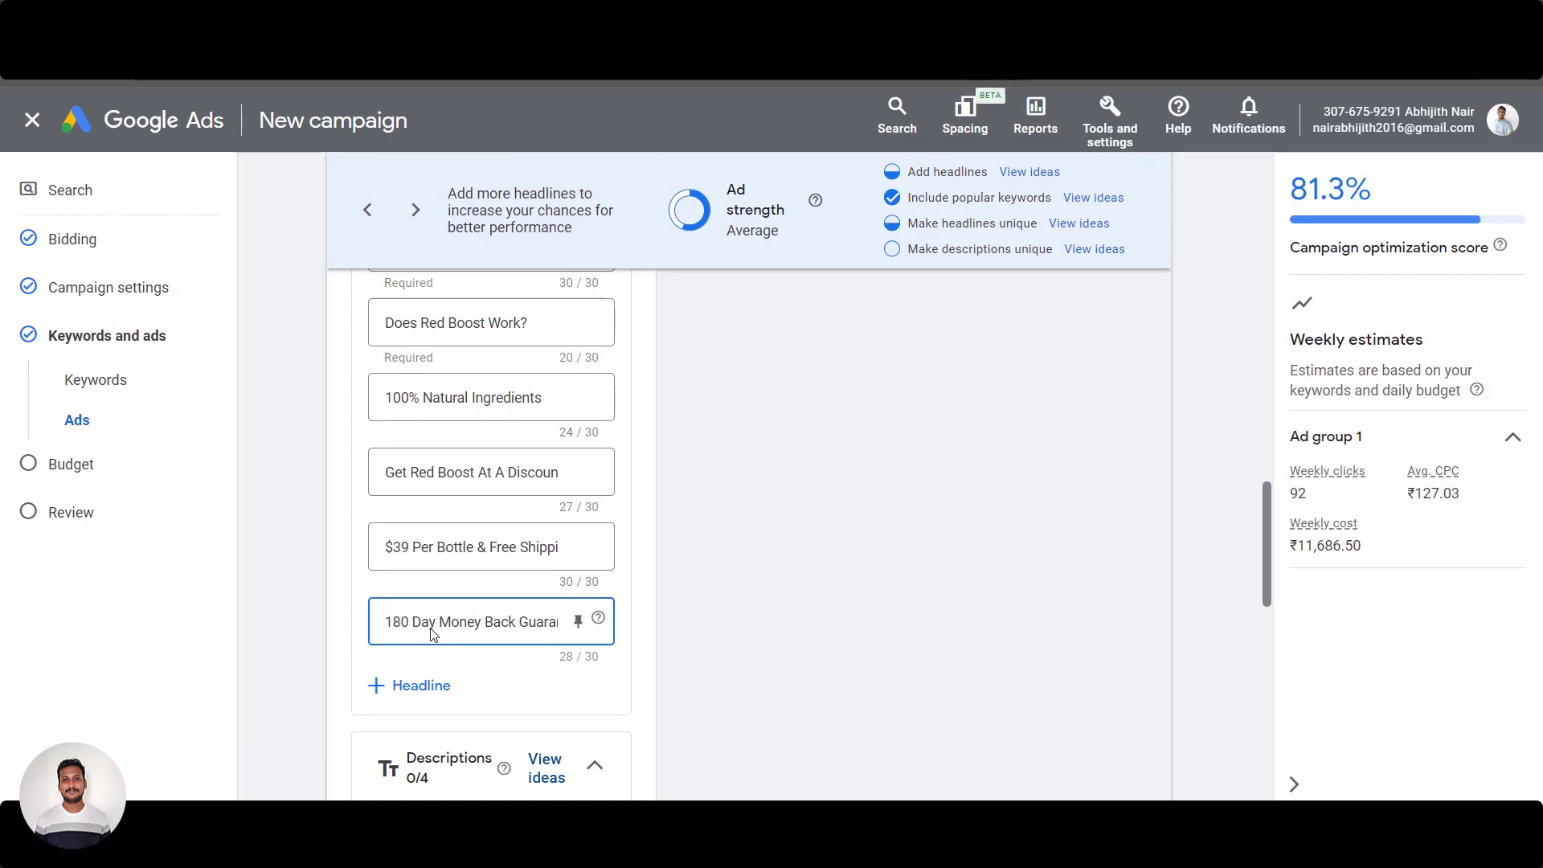
text(s)
click(277, 554)
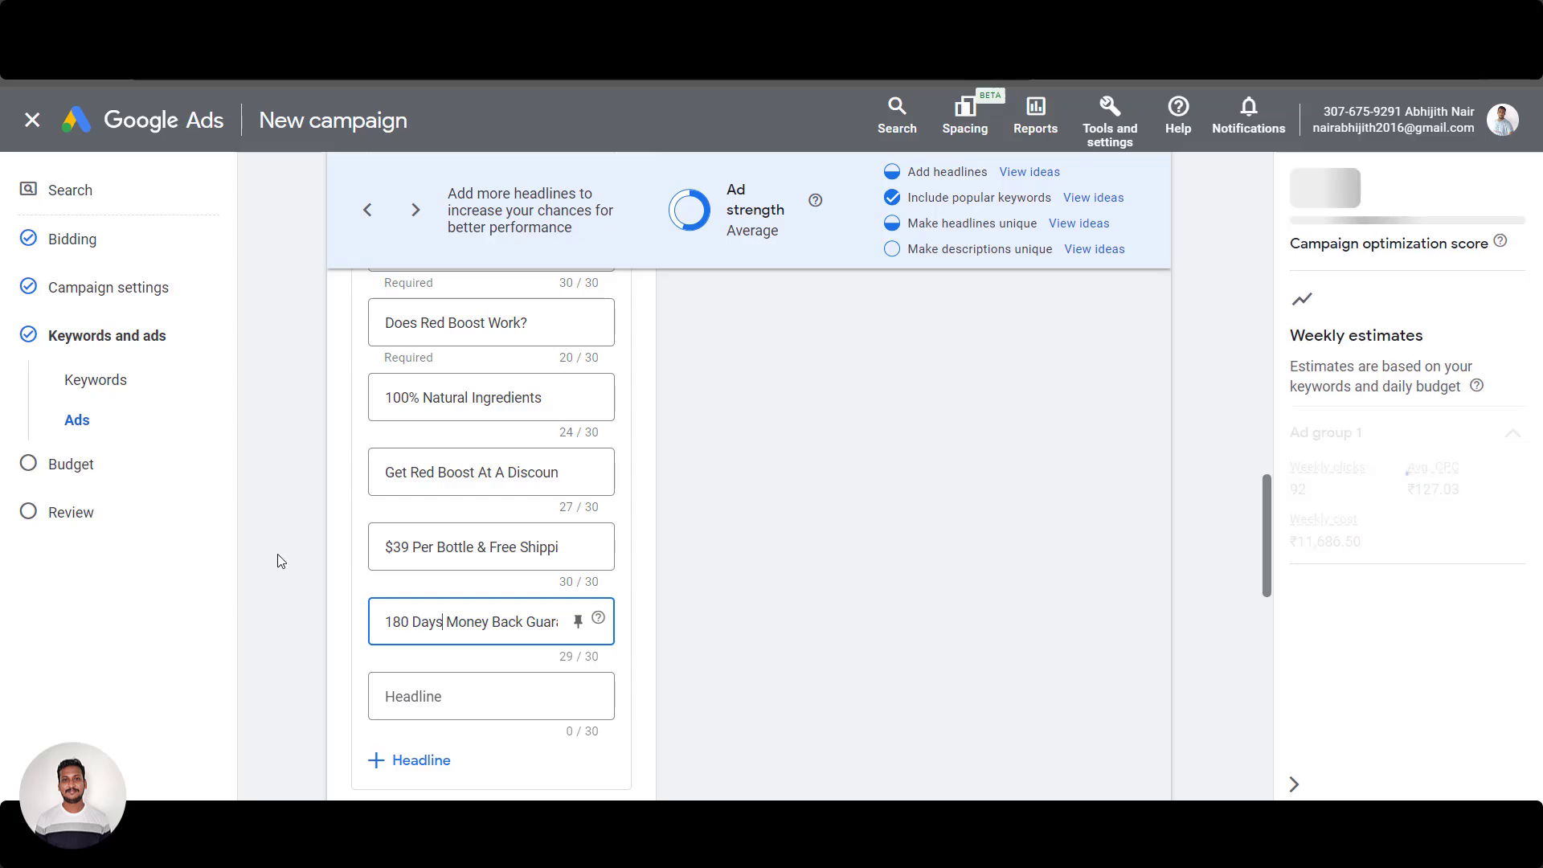
Copy "Red Boost - Get Red Boost At A Discounted Rate Now!" from the Notepad note into the first description
scroll(399, 512, down, 5)
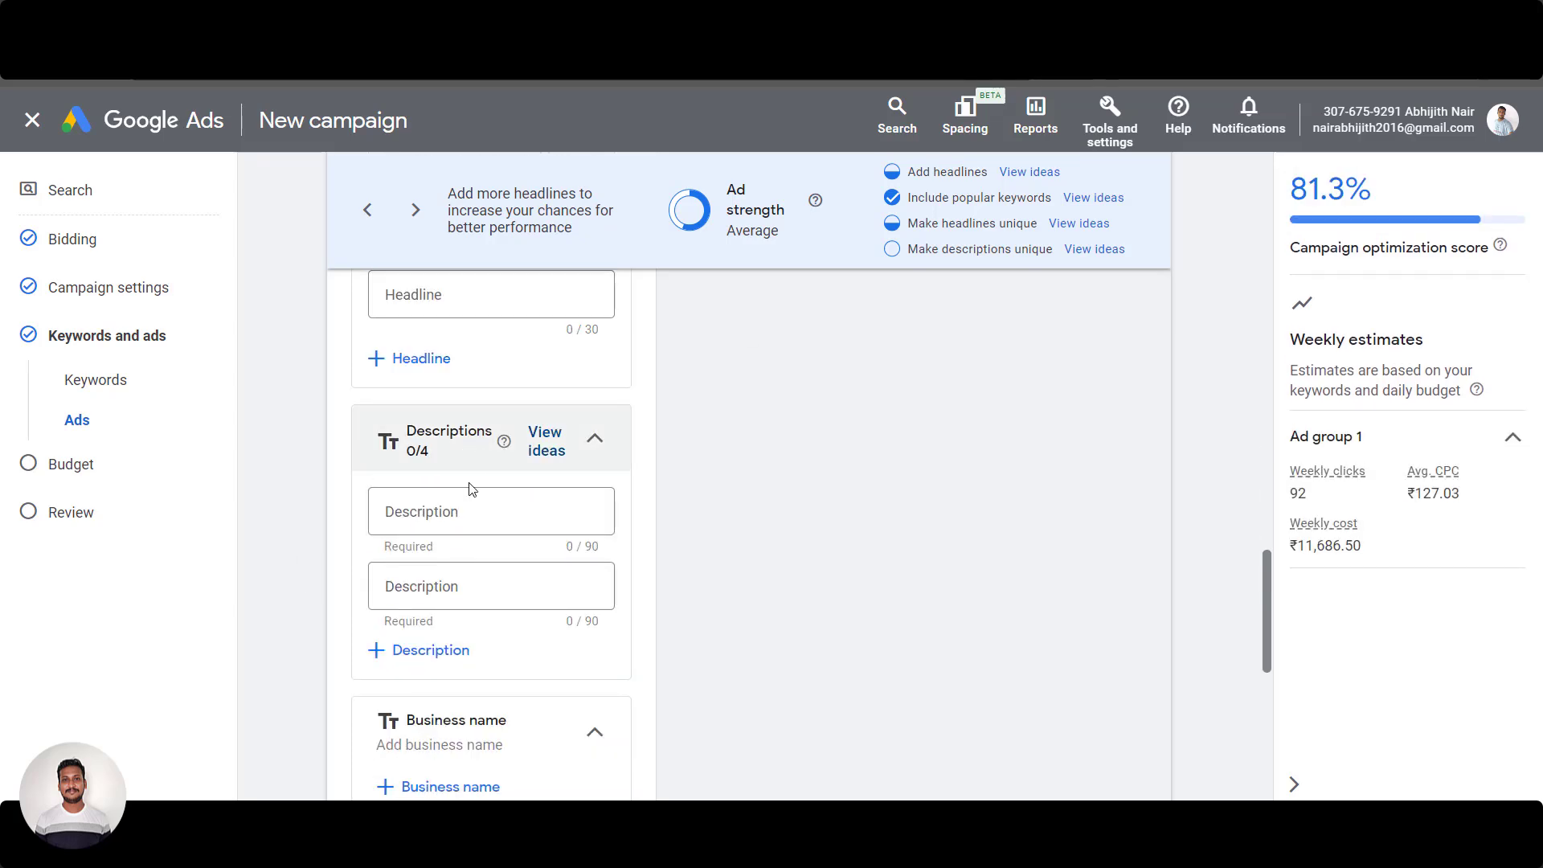
key(alt+Tab)
scroll(654, 519, down, 2)
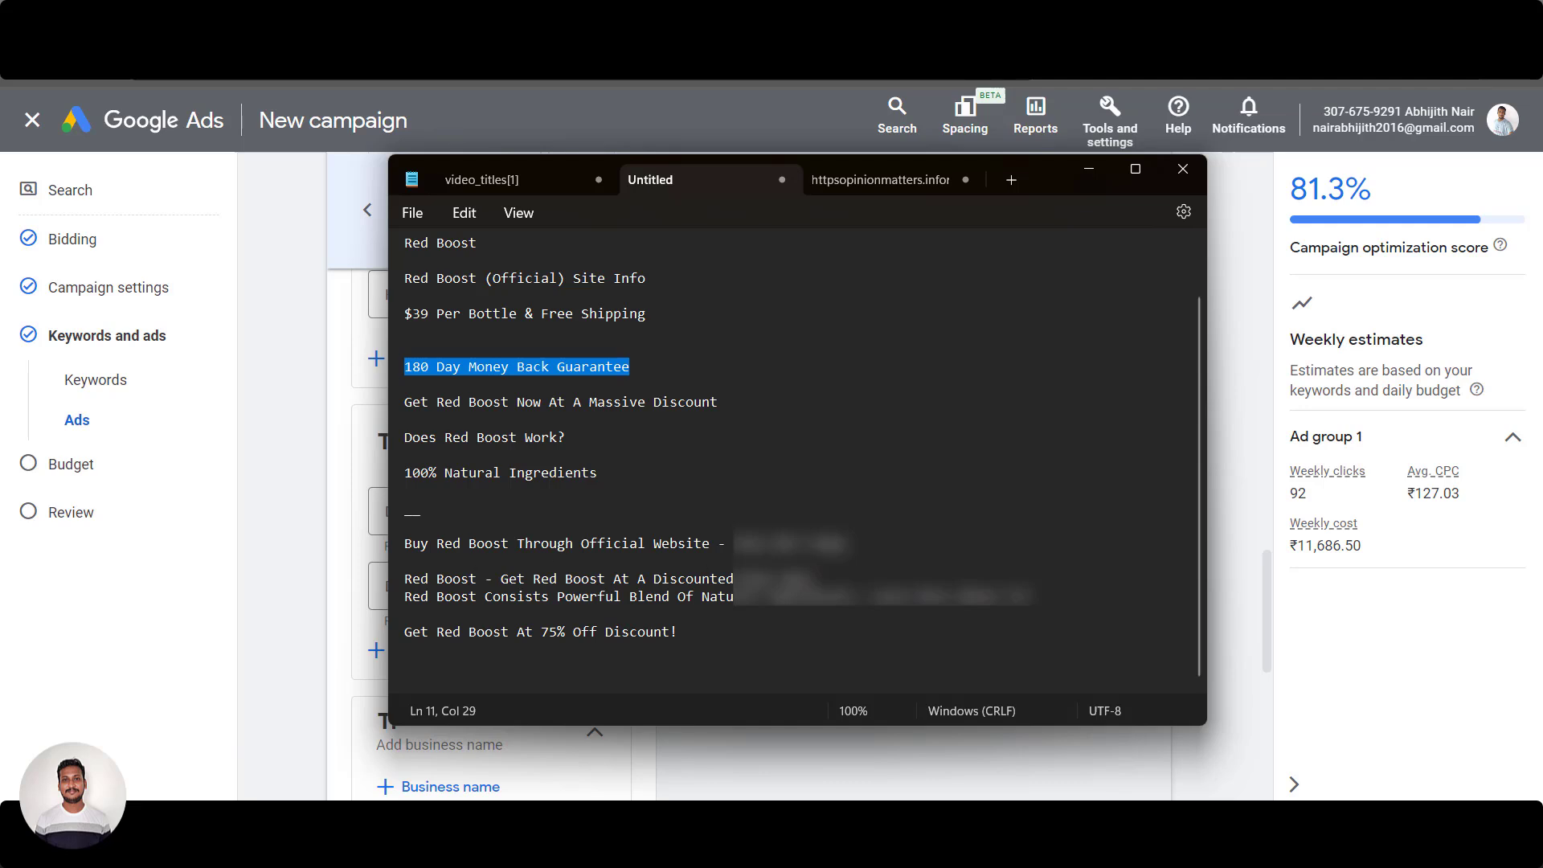
drag(734, 578, 476, 578)
click(653, 578)
drag(817, 579, 400, 596)
key(alt+Tab)
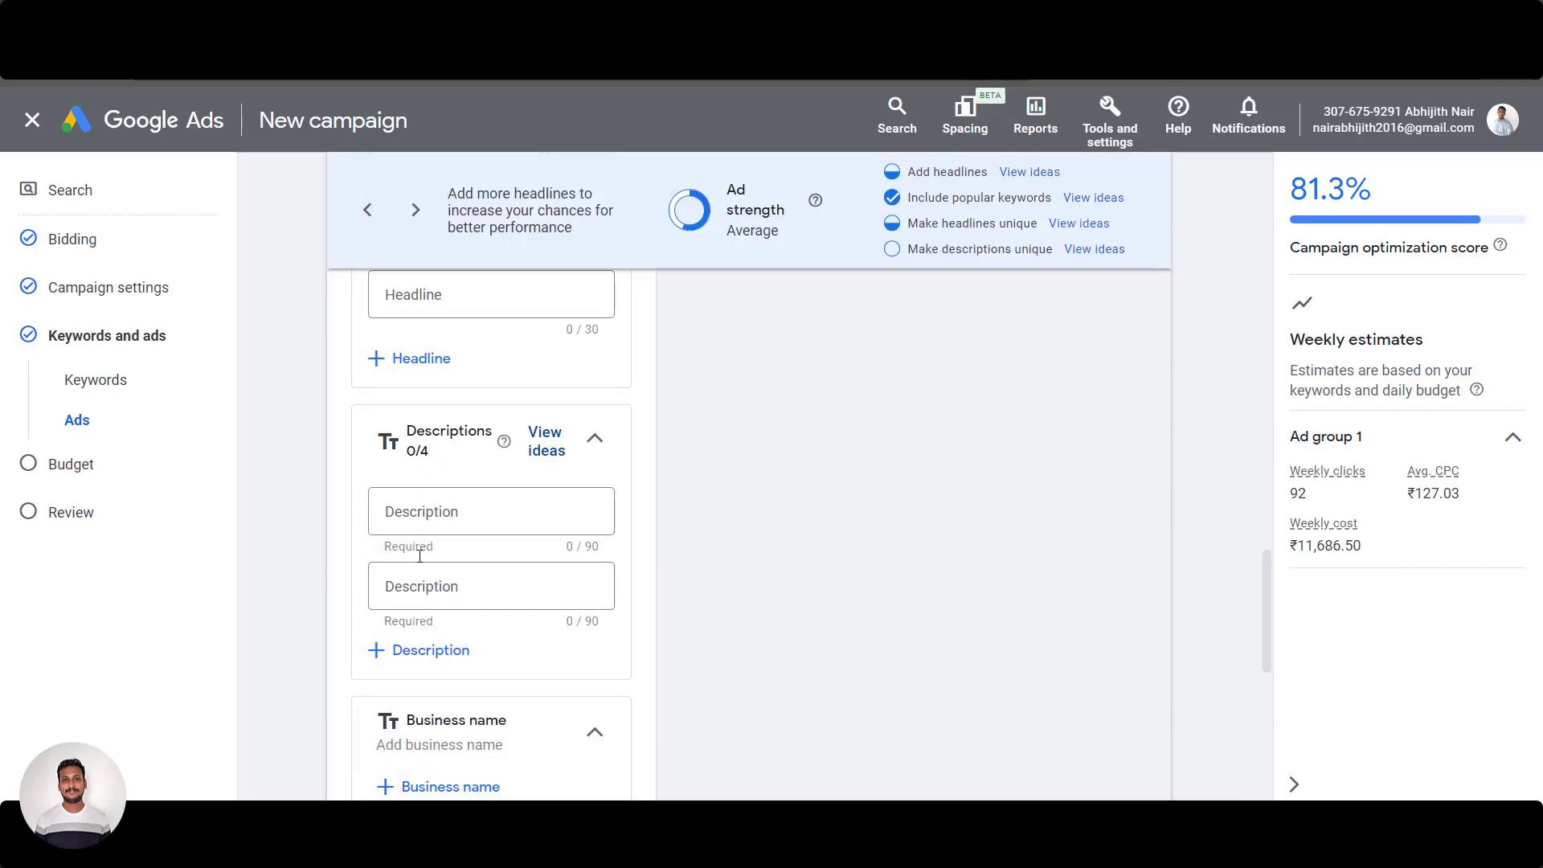
click(455, 516)
key(ctrl+v)
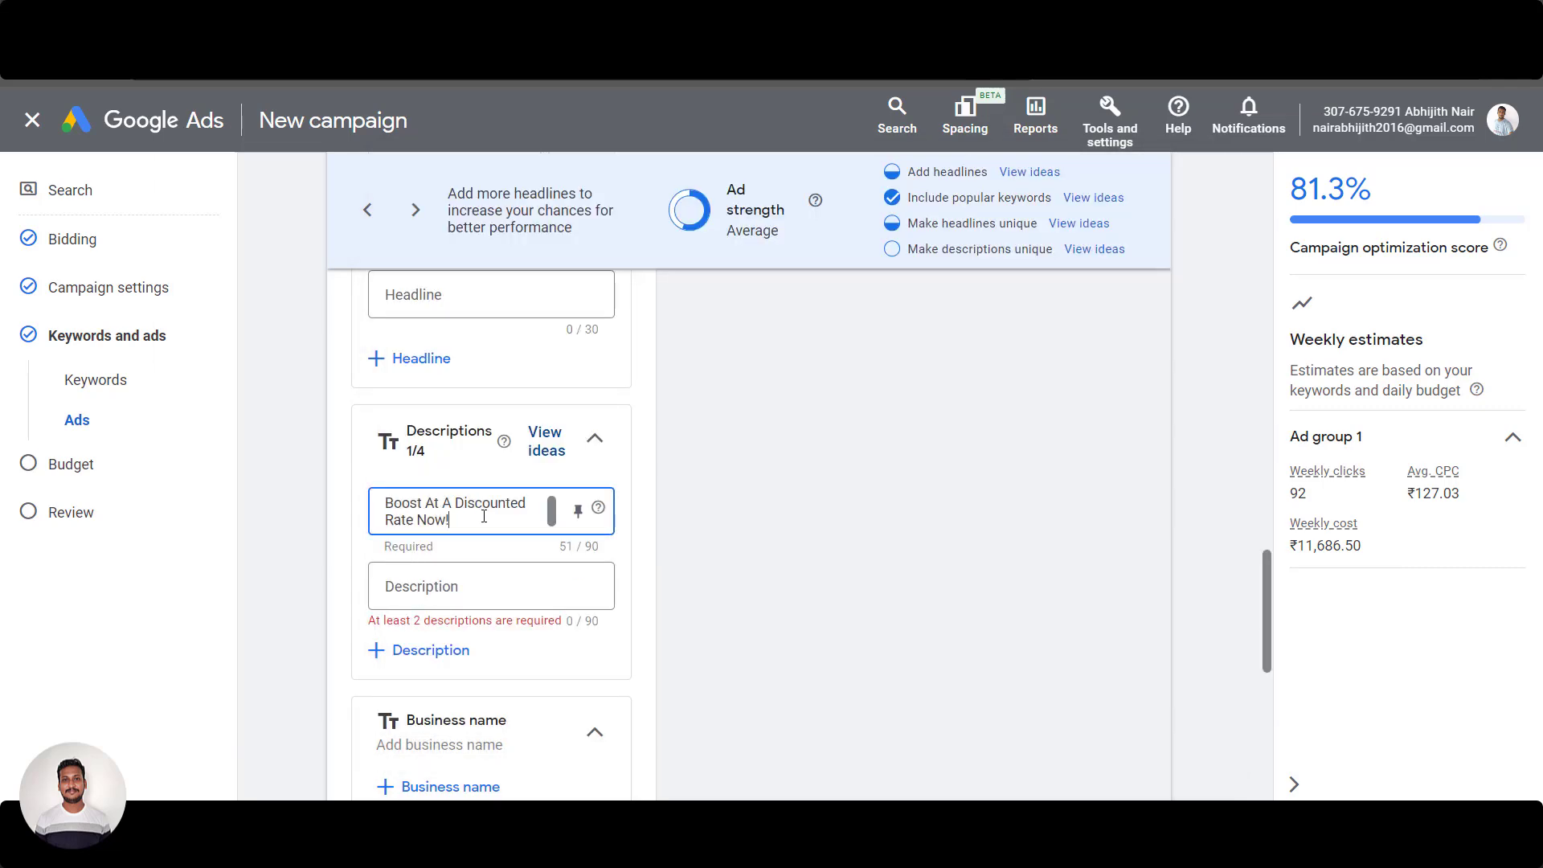
Copy "Red Boost Consists Powerful Blend Of Natural Ingredients. Learn More About It!" from the Notepad note into the second description
key(alt+Tab)
drag(1034, 596, 400, 593)
key(alt+Tab)
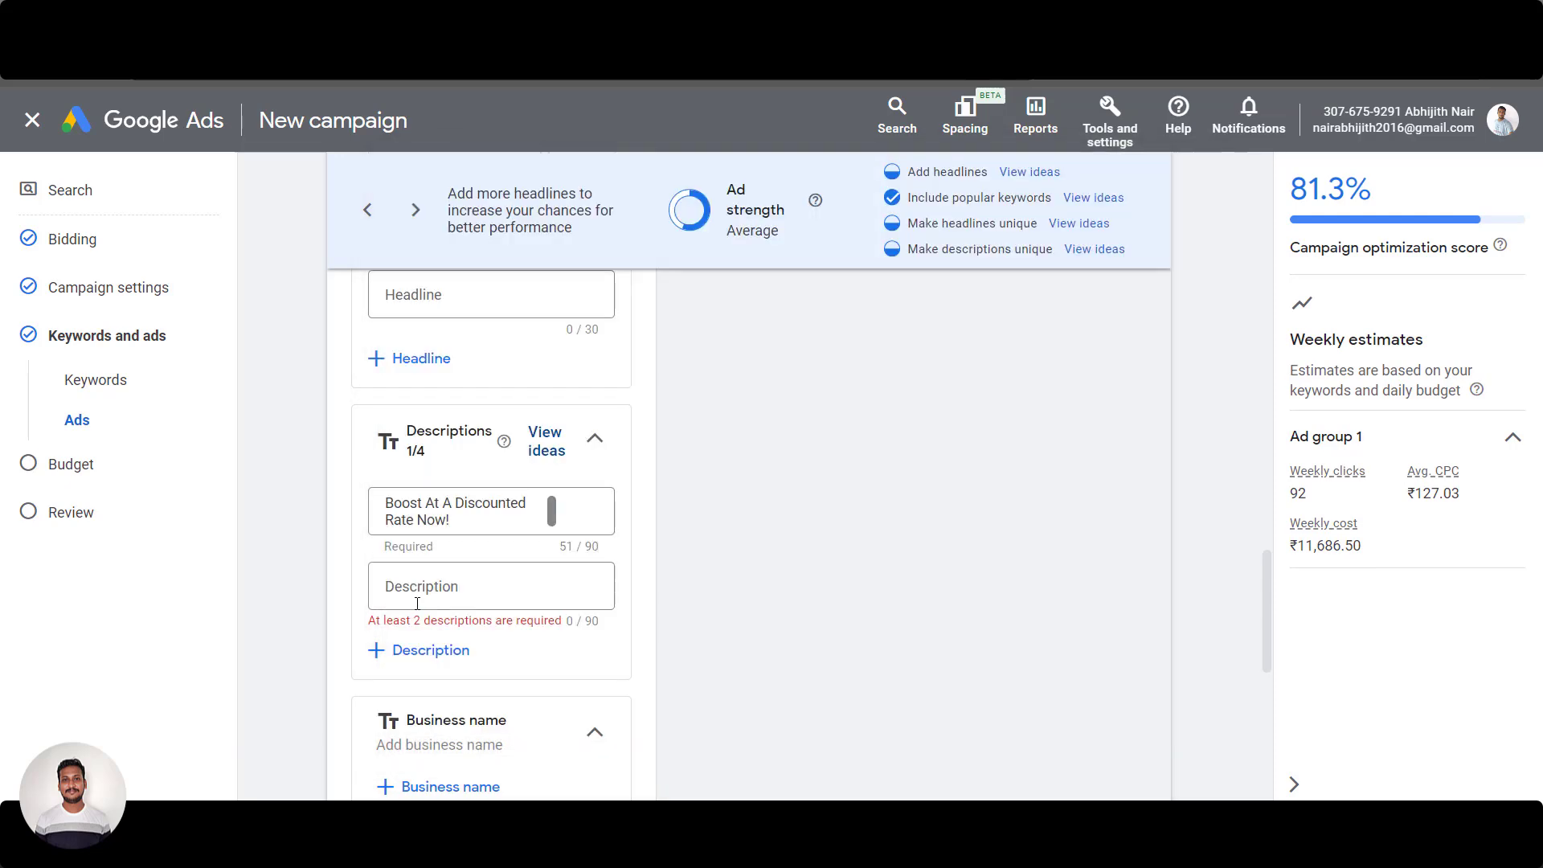
click(420, 585)
key(ctrl+v)
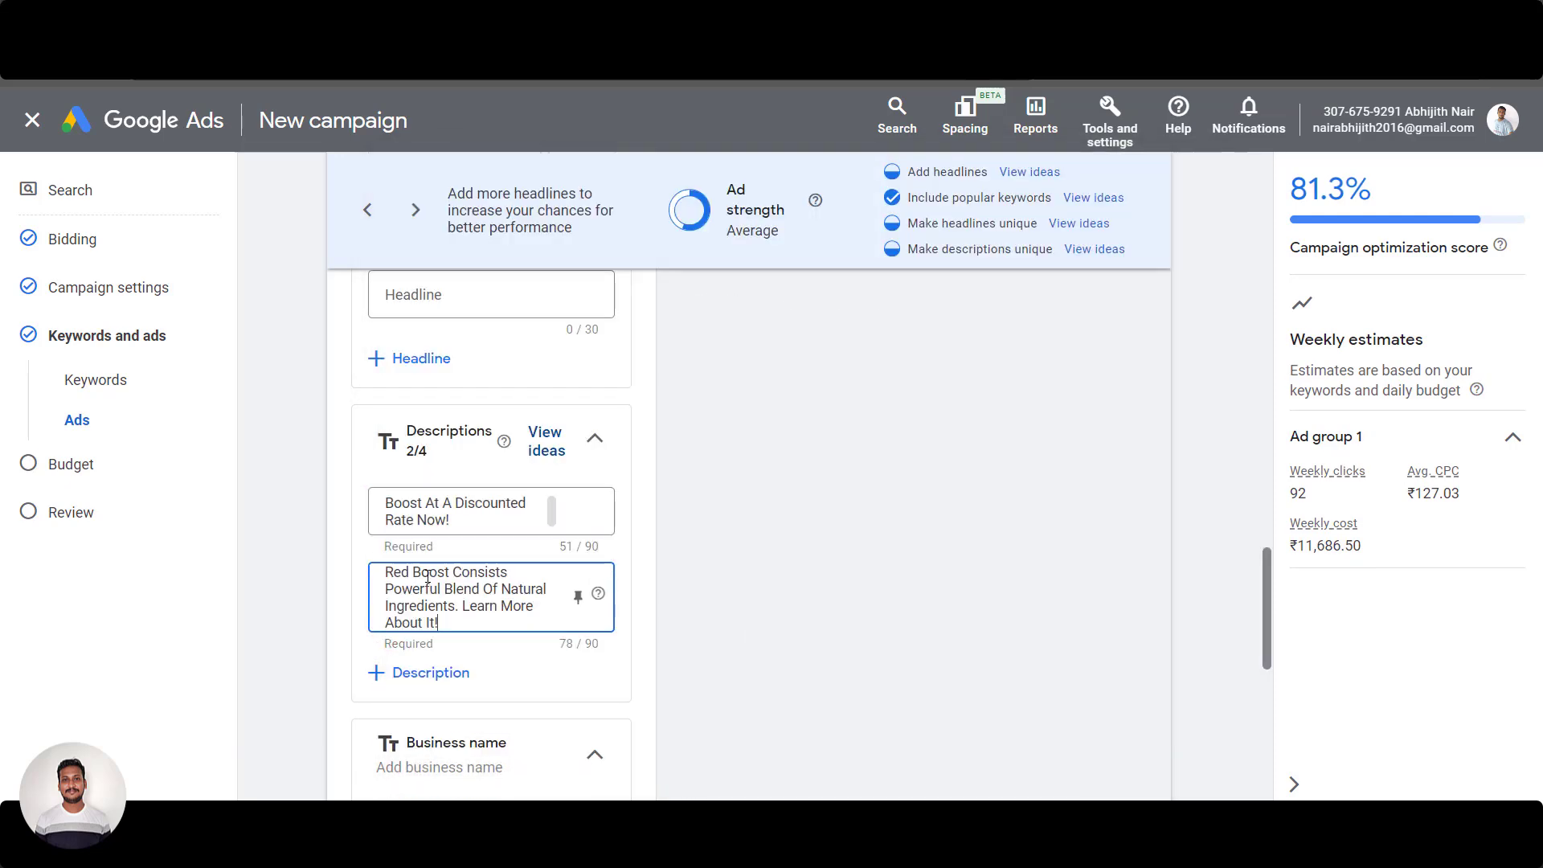
Add a third description and copy "Buy Red Boost Through Official Website - Only $39 Today" into it from the Notepad note
key(alt+Tab)
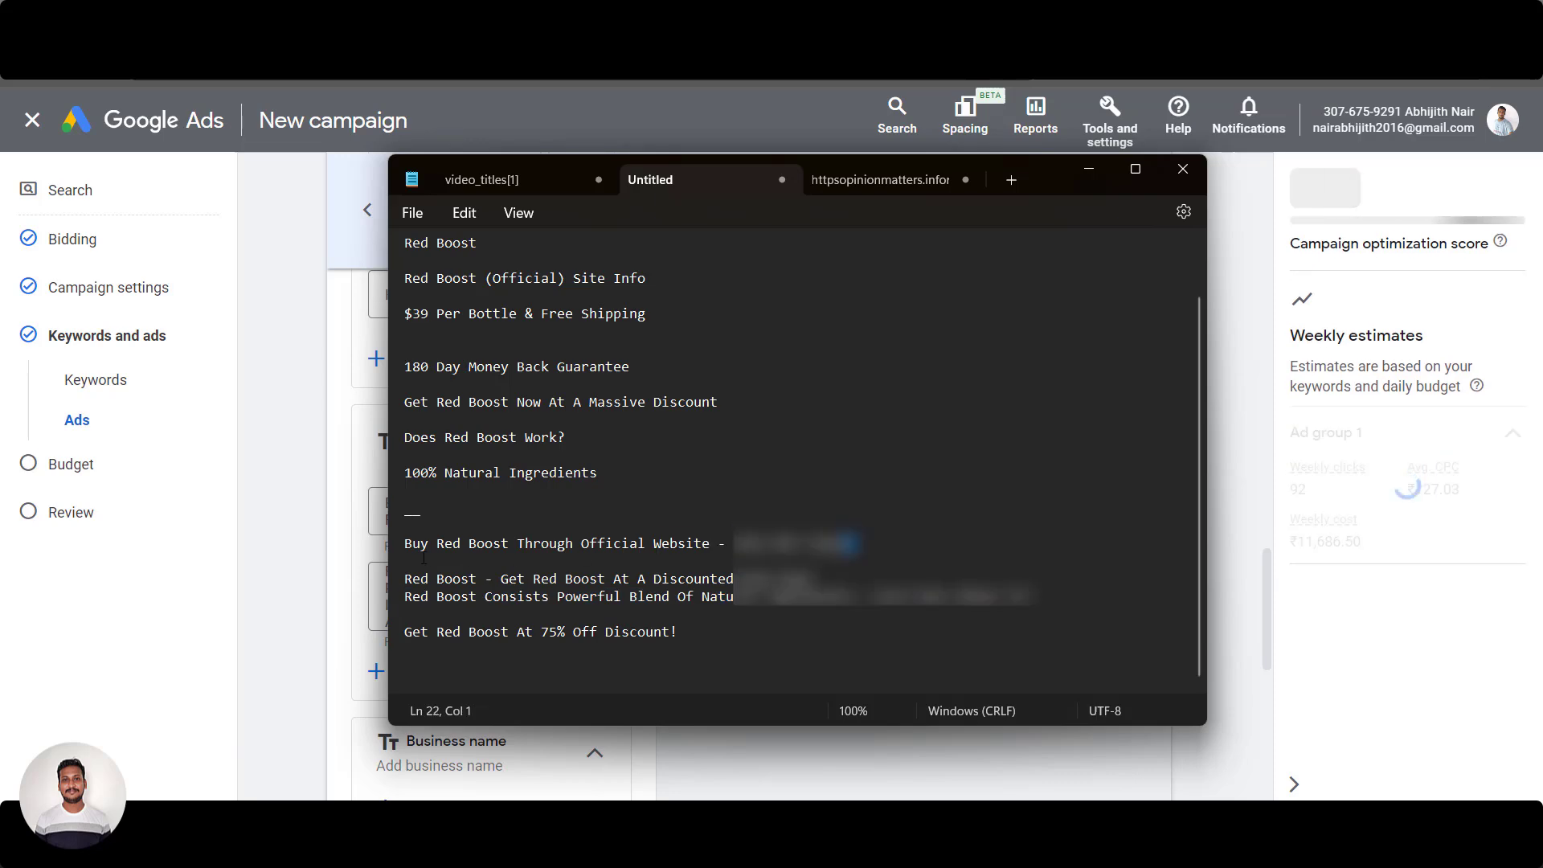
drag(845, 543, 405, 544)
key(alt+Tab)
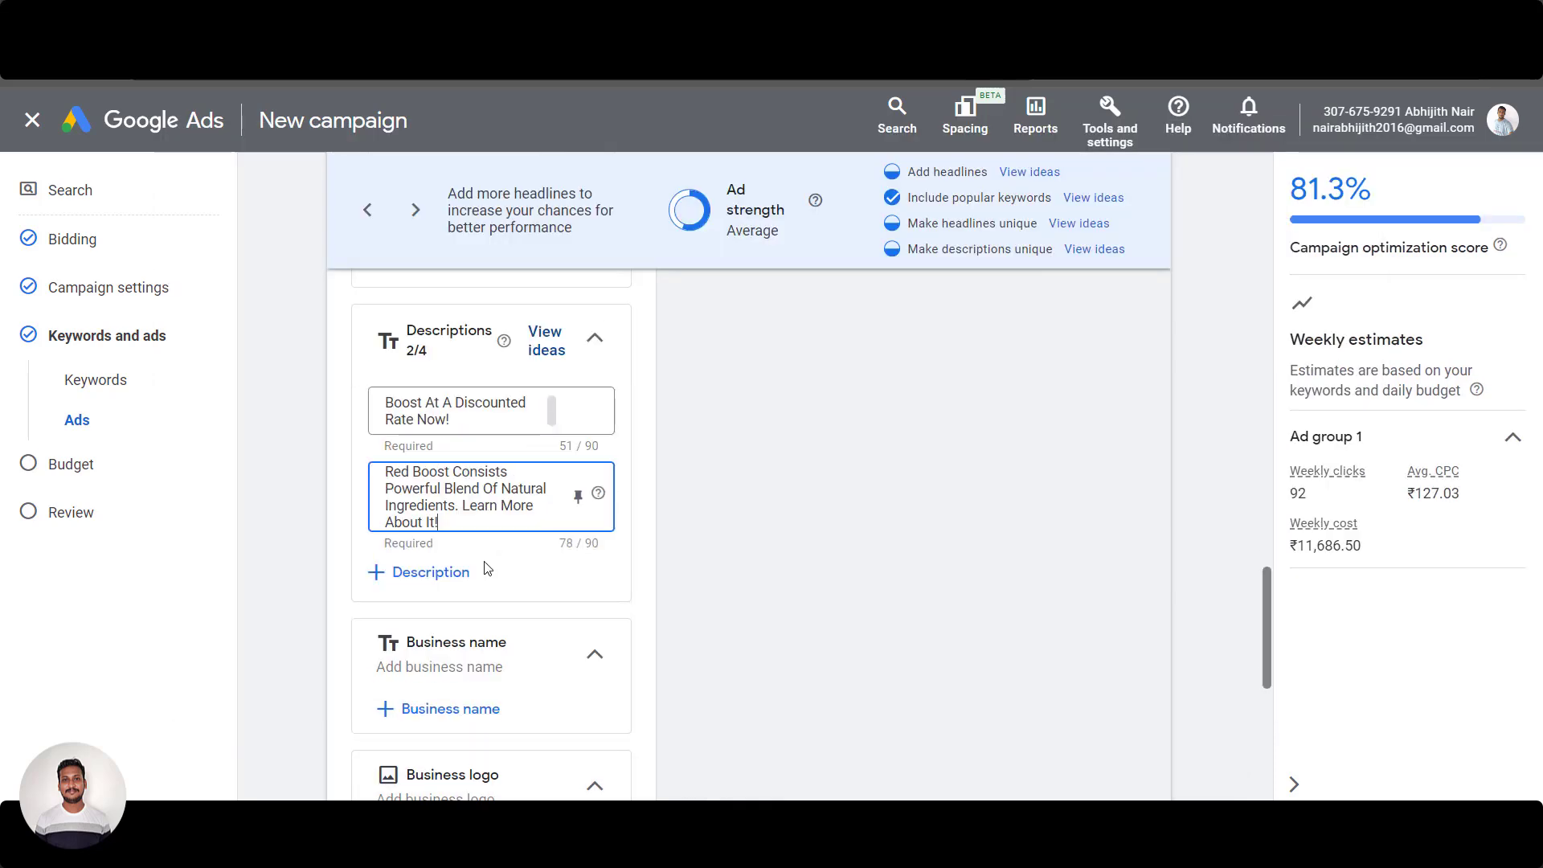
click(440, 576)
click(442, 576)
key(ctrl+v)
key(alt+Tab)
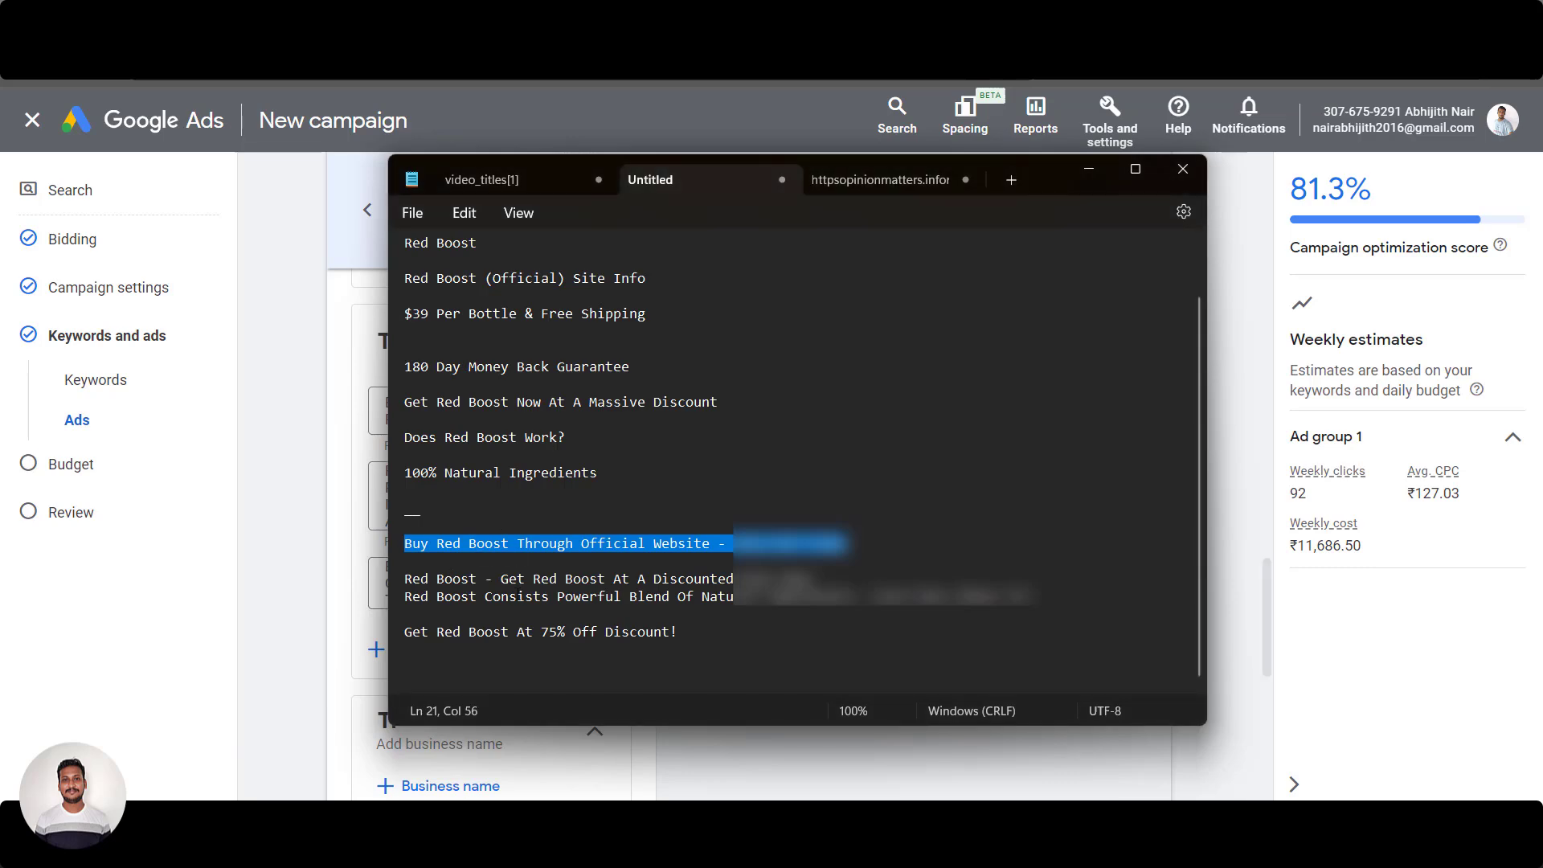
key(alt+Tab)
Append "Get Red Boost At 75% Off Discount!" from the Notepad note to the end of the first description
scroll(489, 596, up, 1)
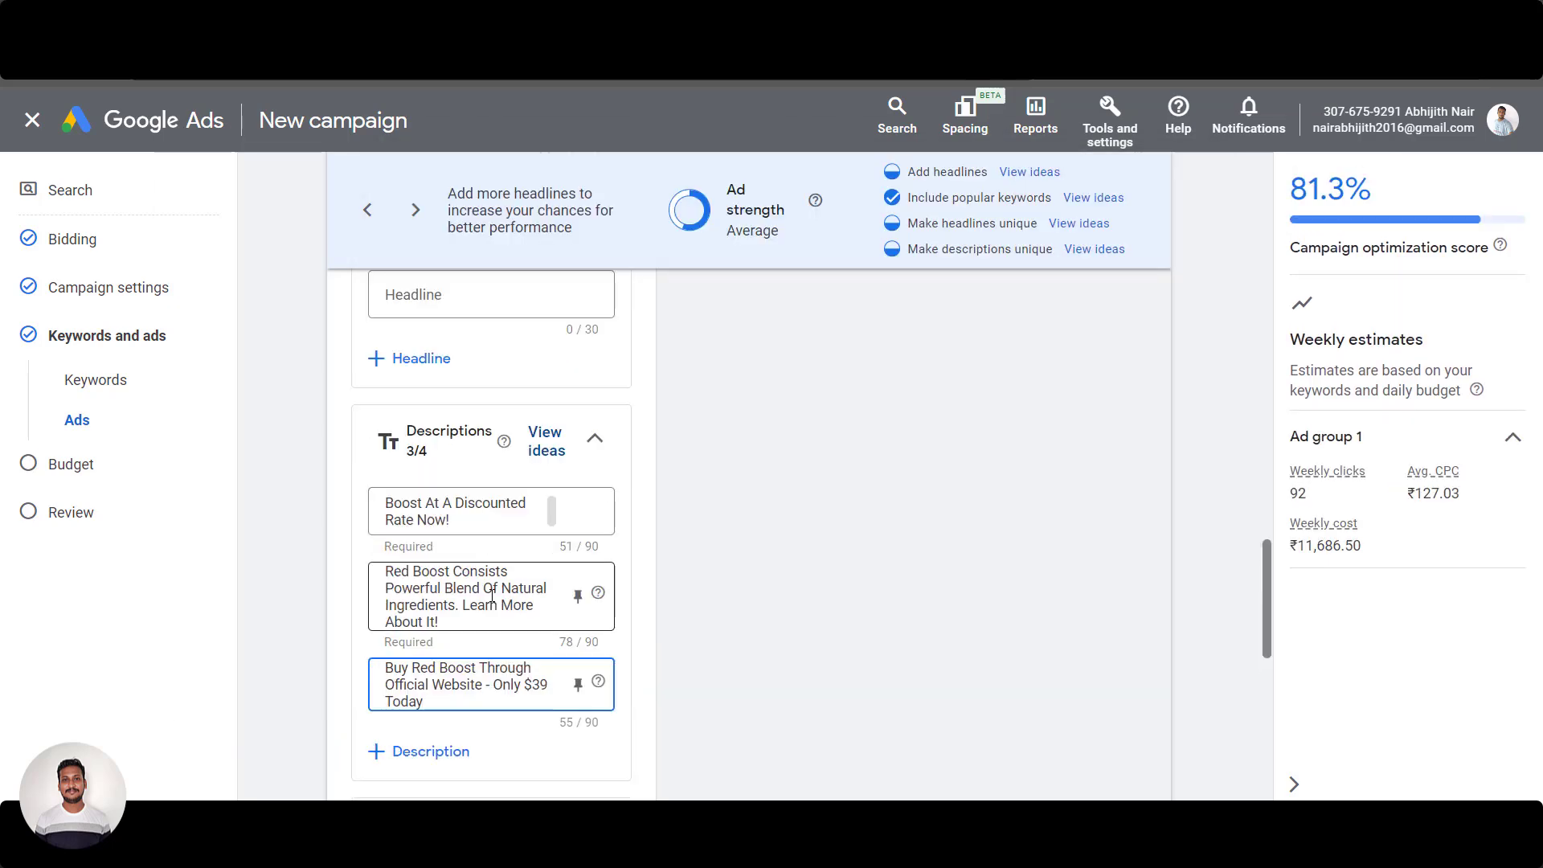
key(alt+Tab)
drag(454, 624, 394, 623)
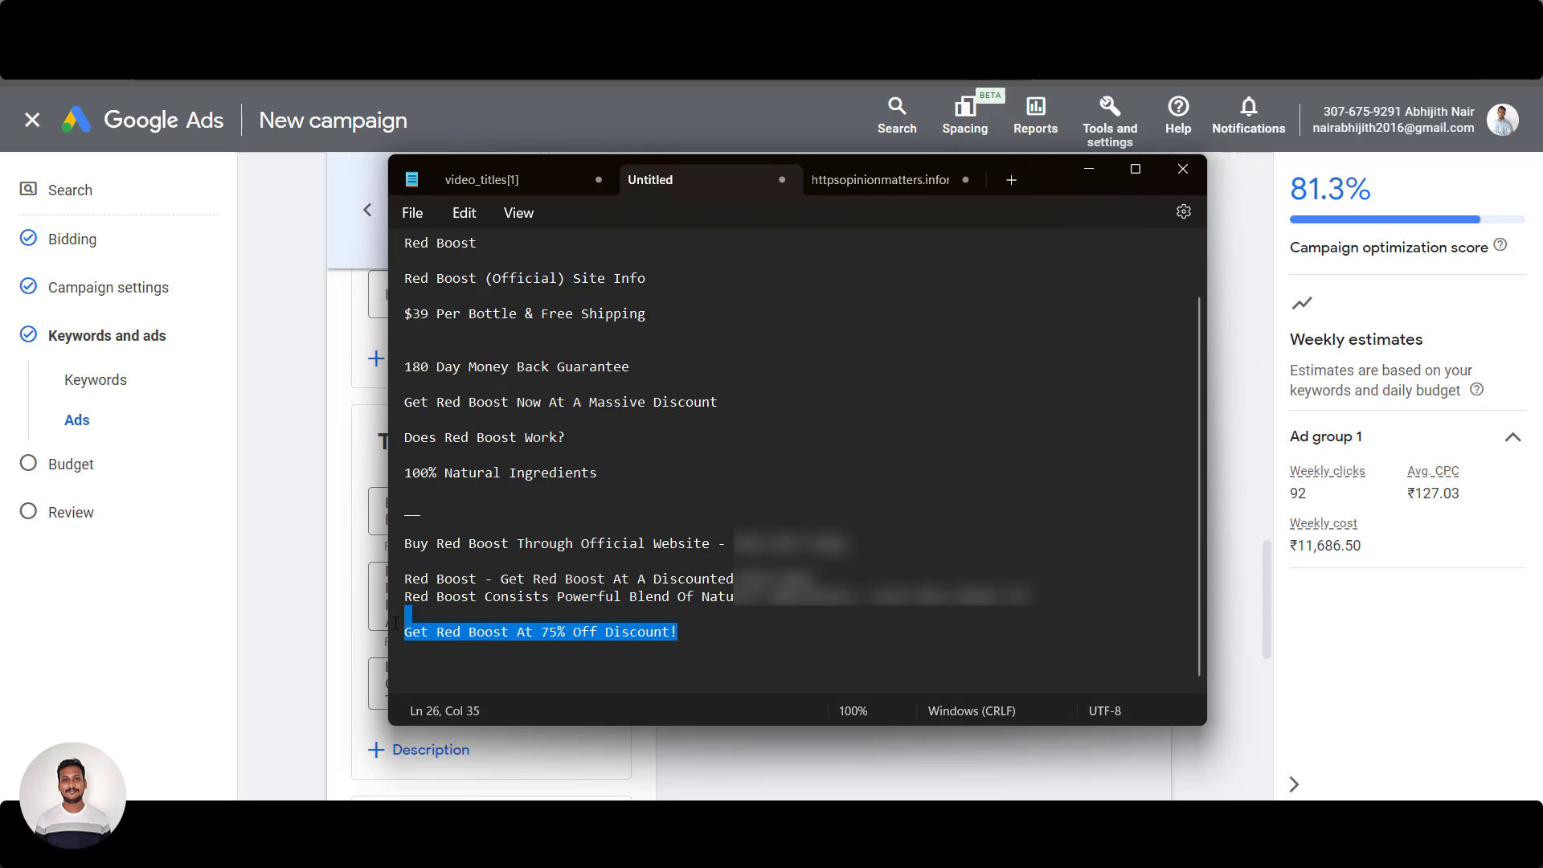
click(435, 640)
drag(681, 634, 411, 634)
key(alt+Tab)
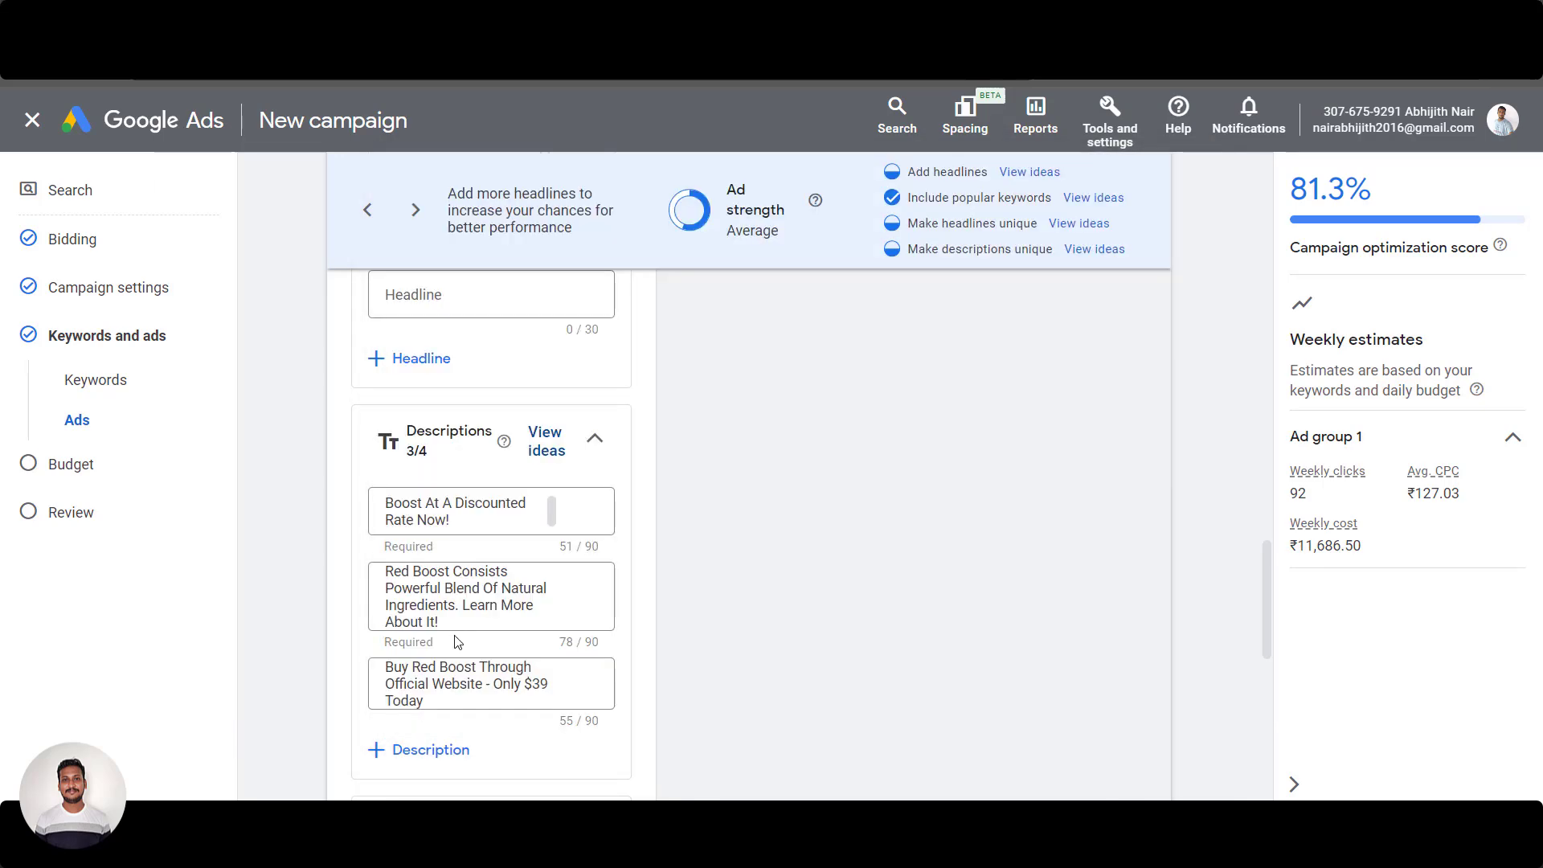
click(460, 706)
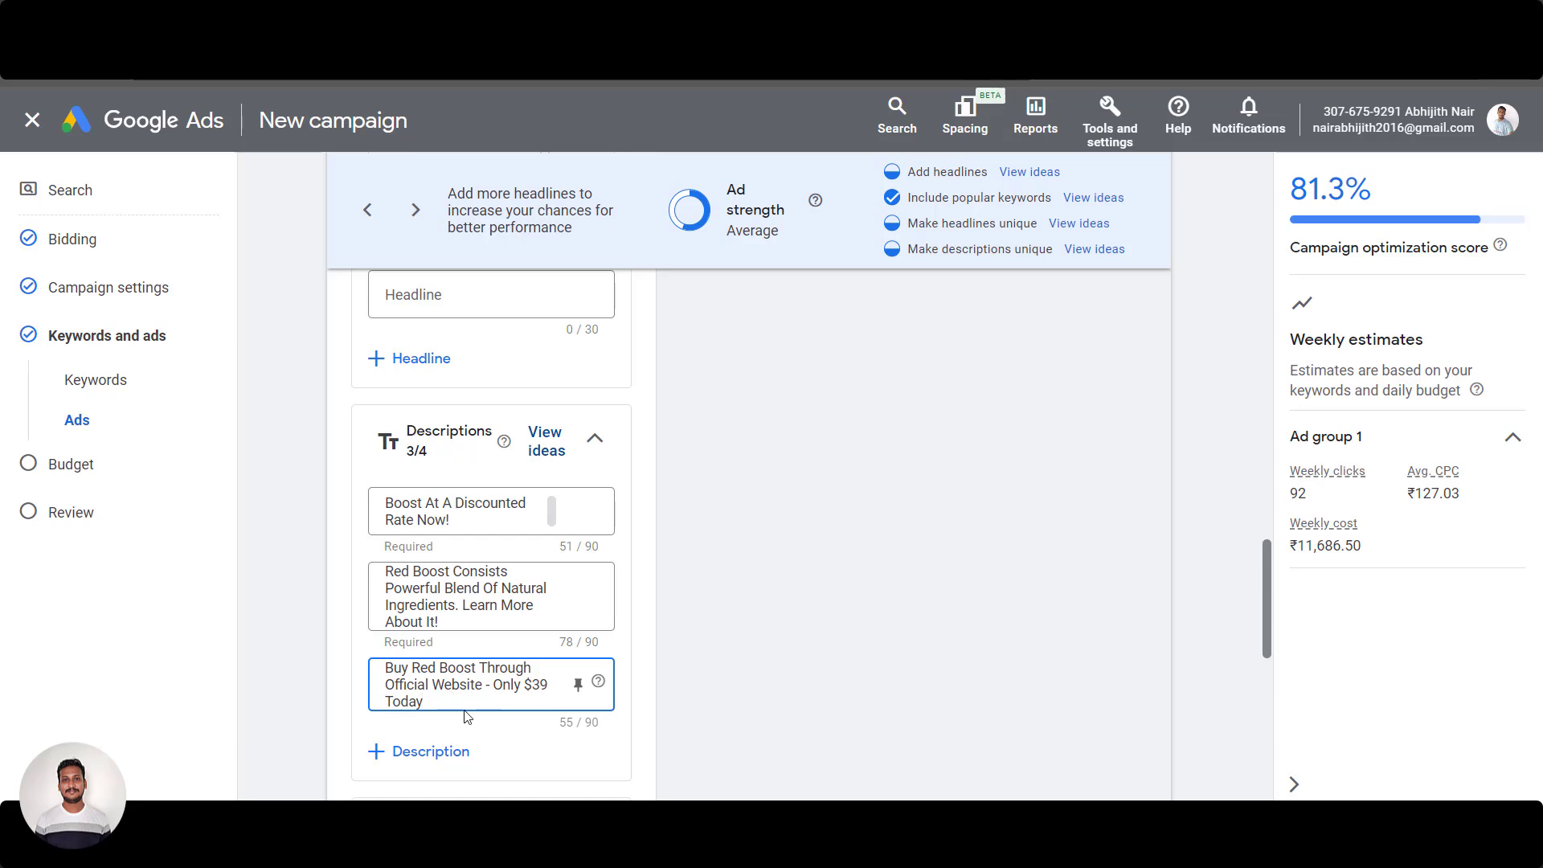
click(465, 519)
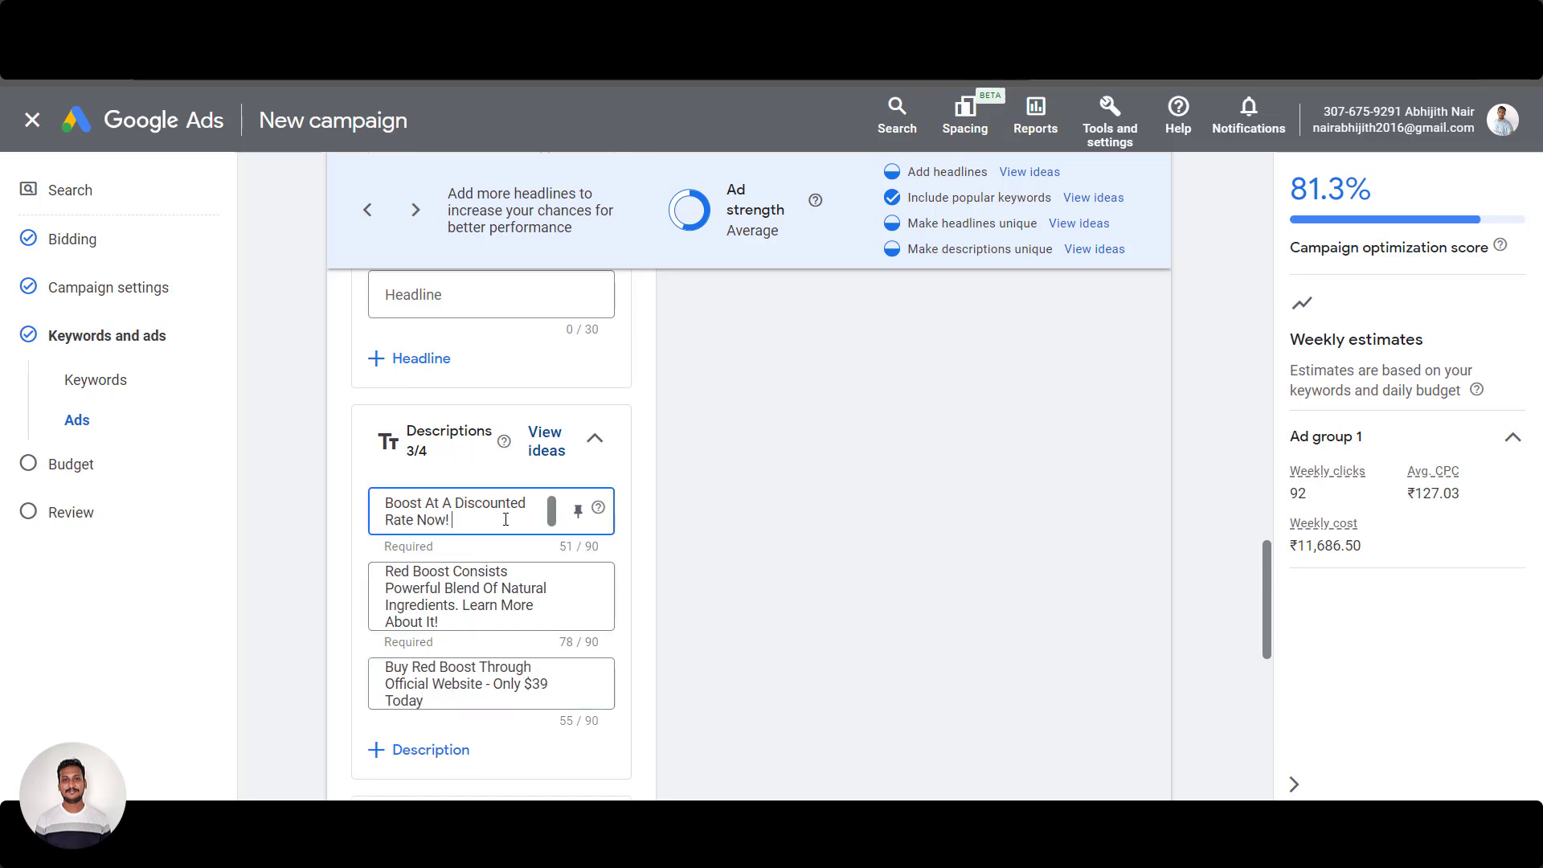
key(ctrl+v)
click(277, 490)
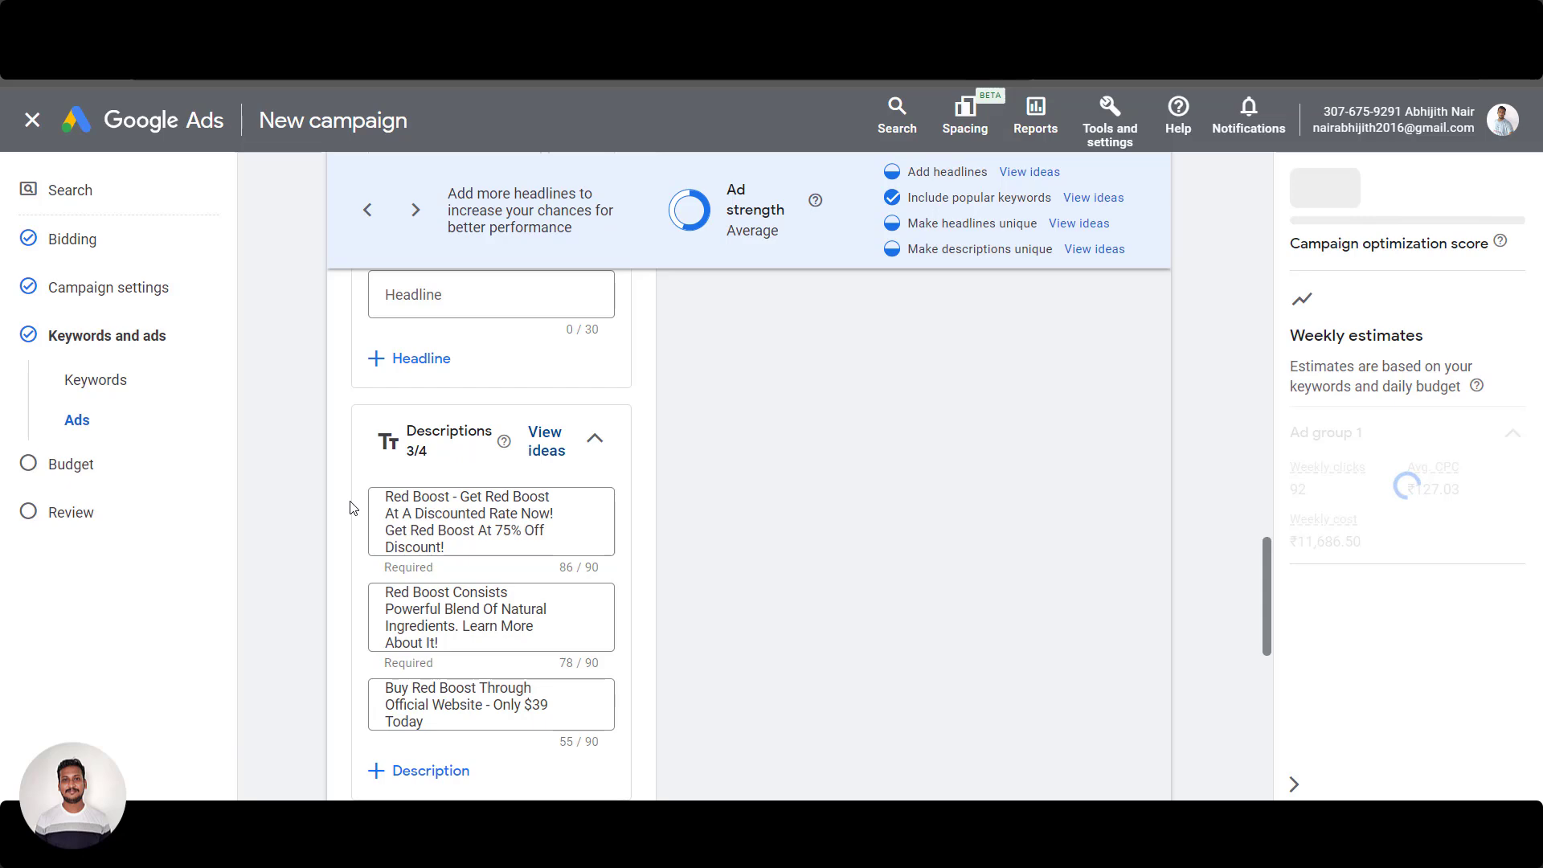
Review the ad preview and open a blank form for new campaign-level callouts
scroll(949, 527, up, 5)
scroll(952, 531, up, 10)
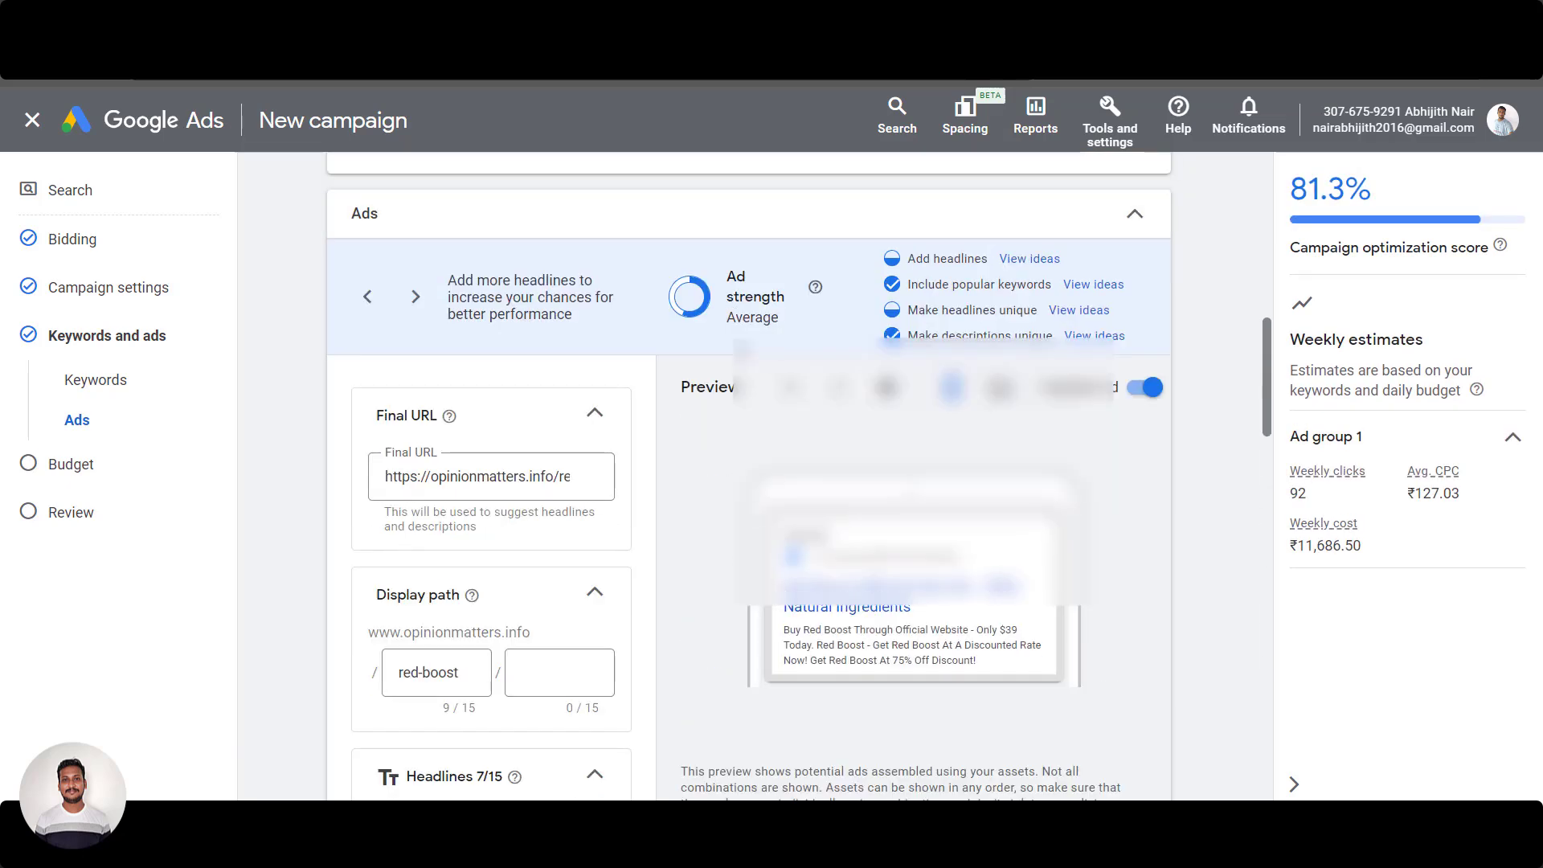
scroll(1222, 514, down, 4)
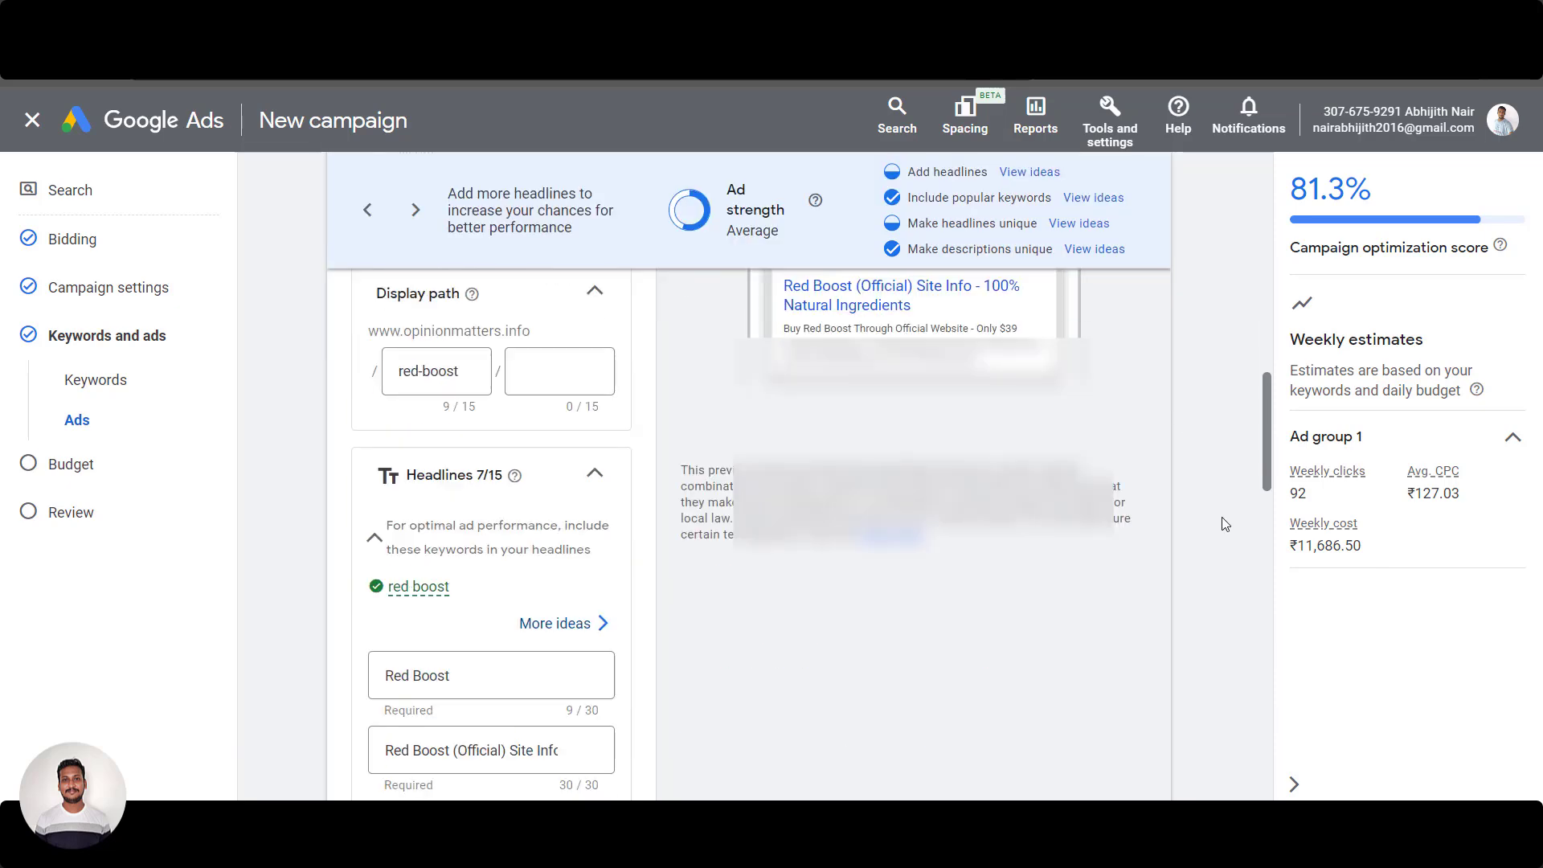
scroll(1220, 522, down, 15)
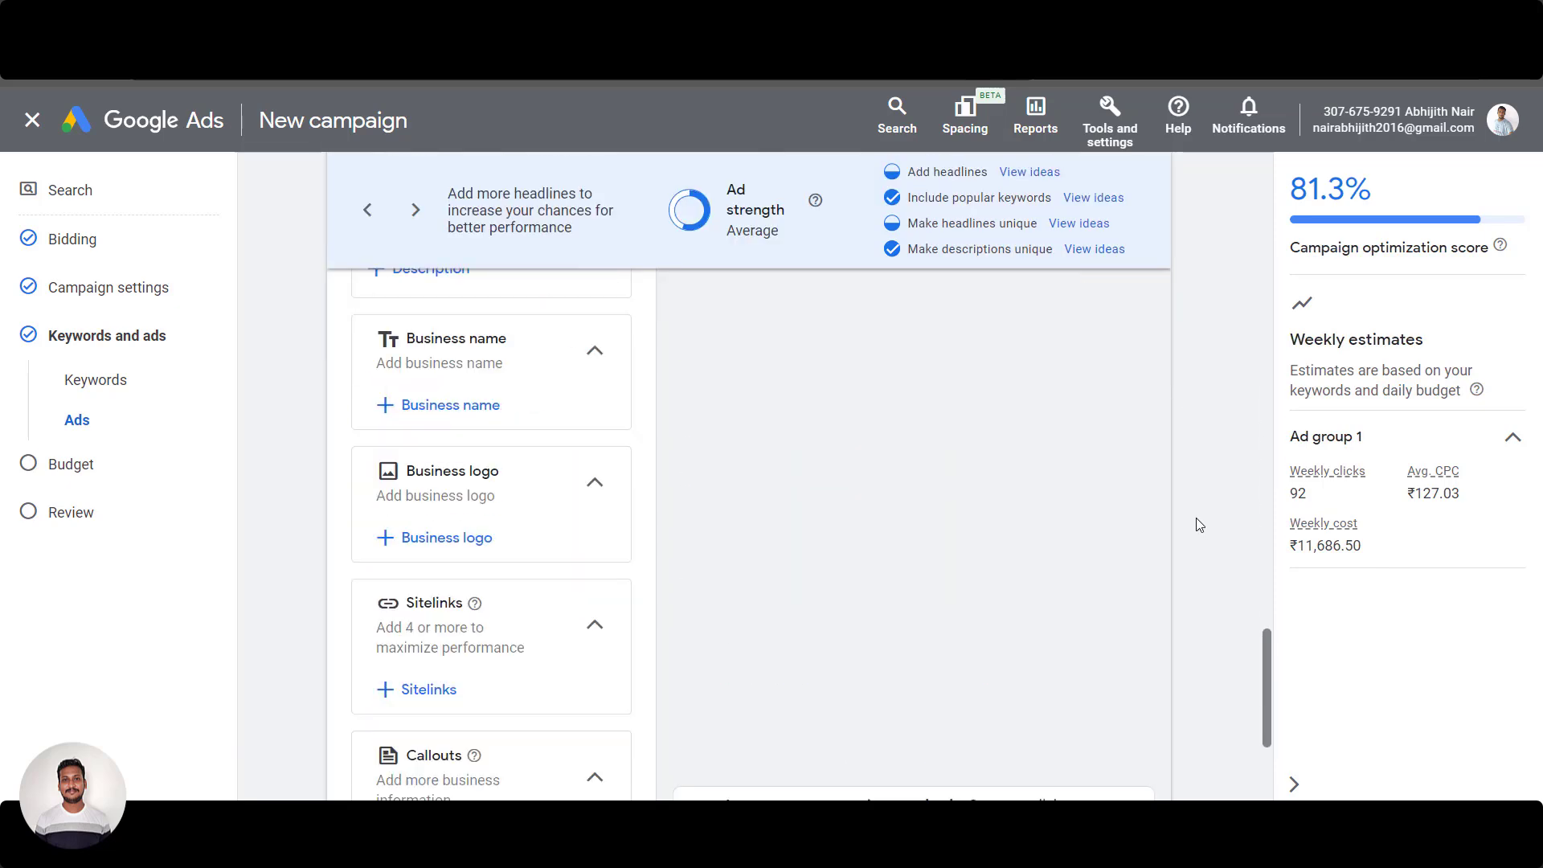
scroll(630, 374, down, 3)
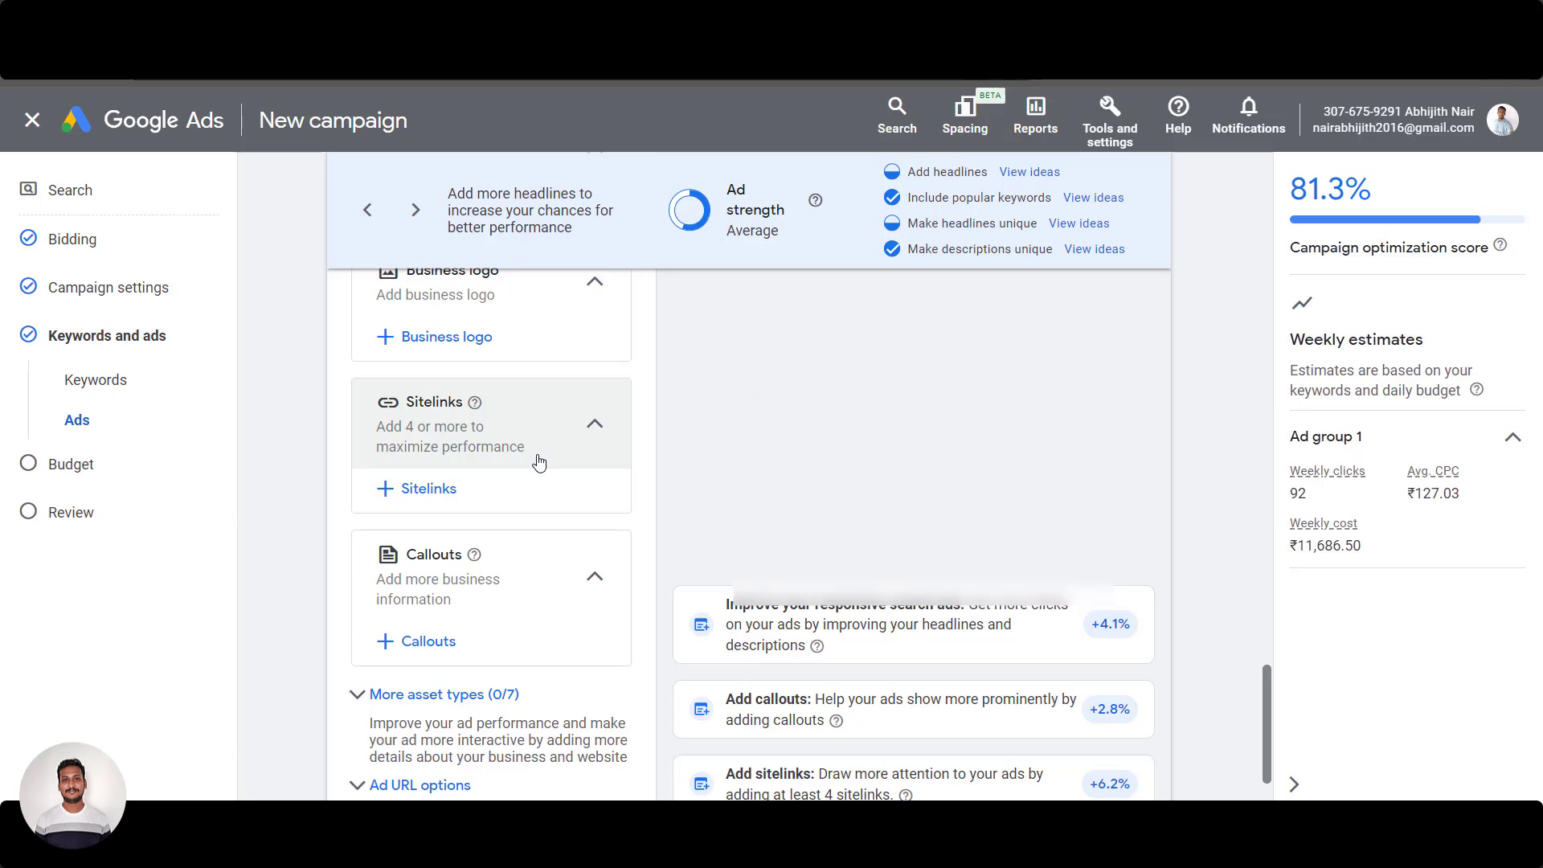
scroll(373, 518, down, 1)
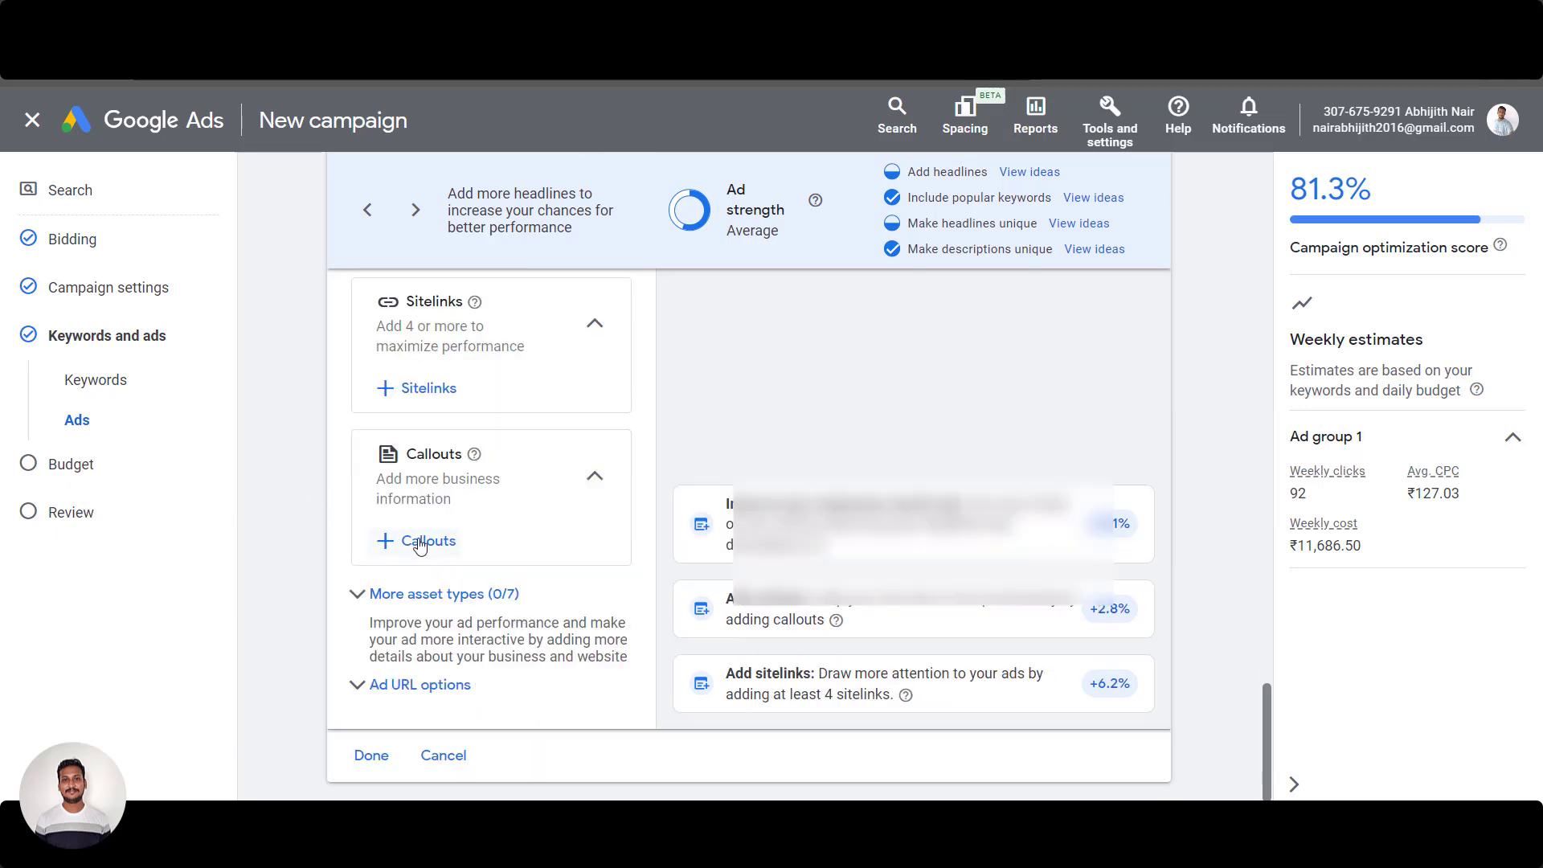
click(408, 542)
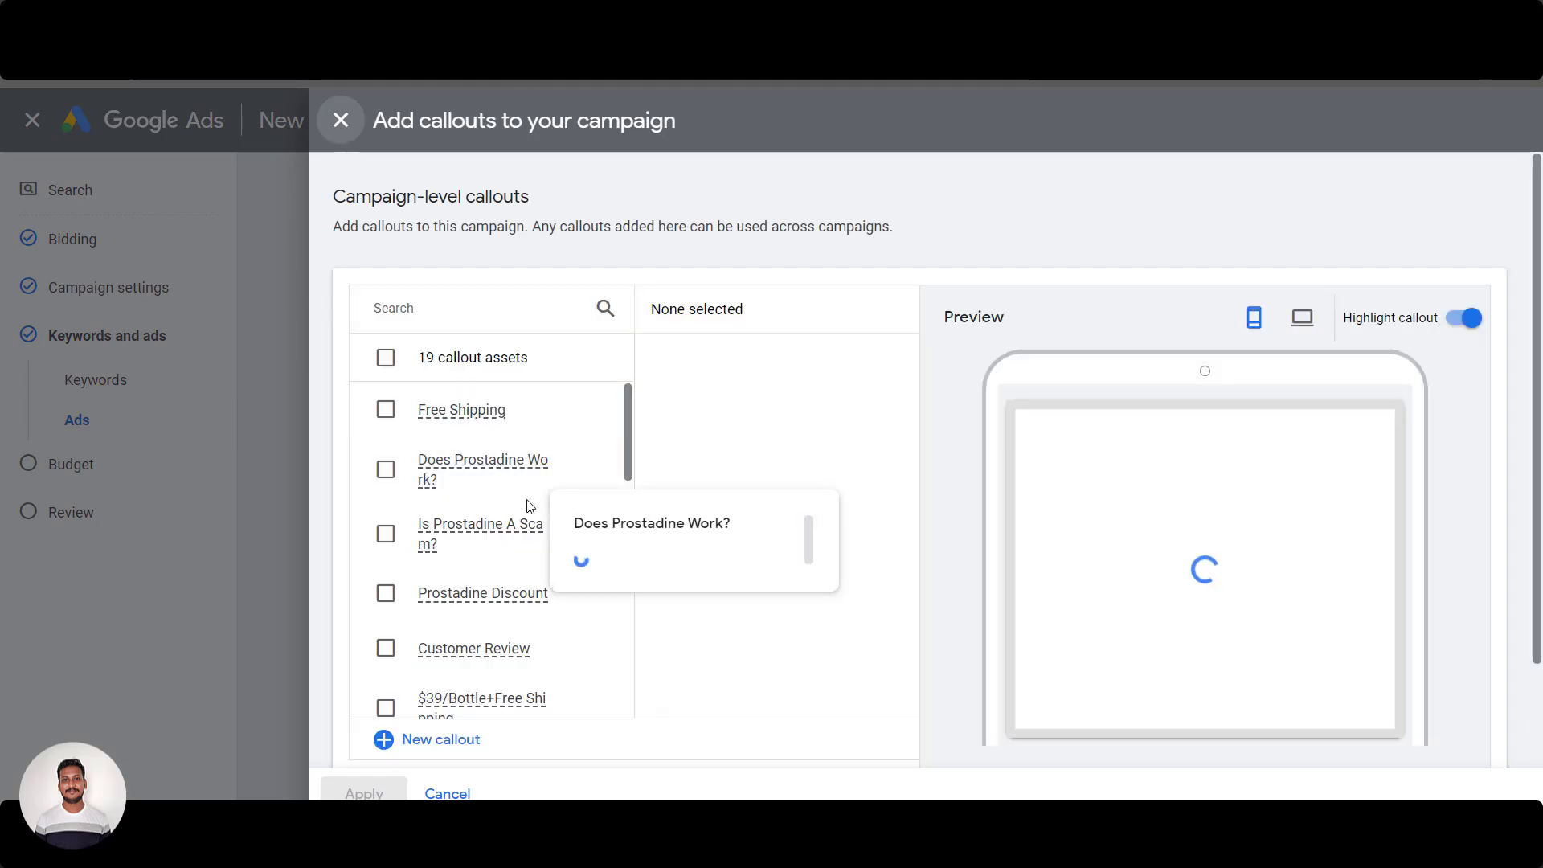
click(426, 740)
click(472, 369)
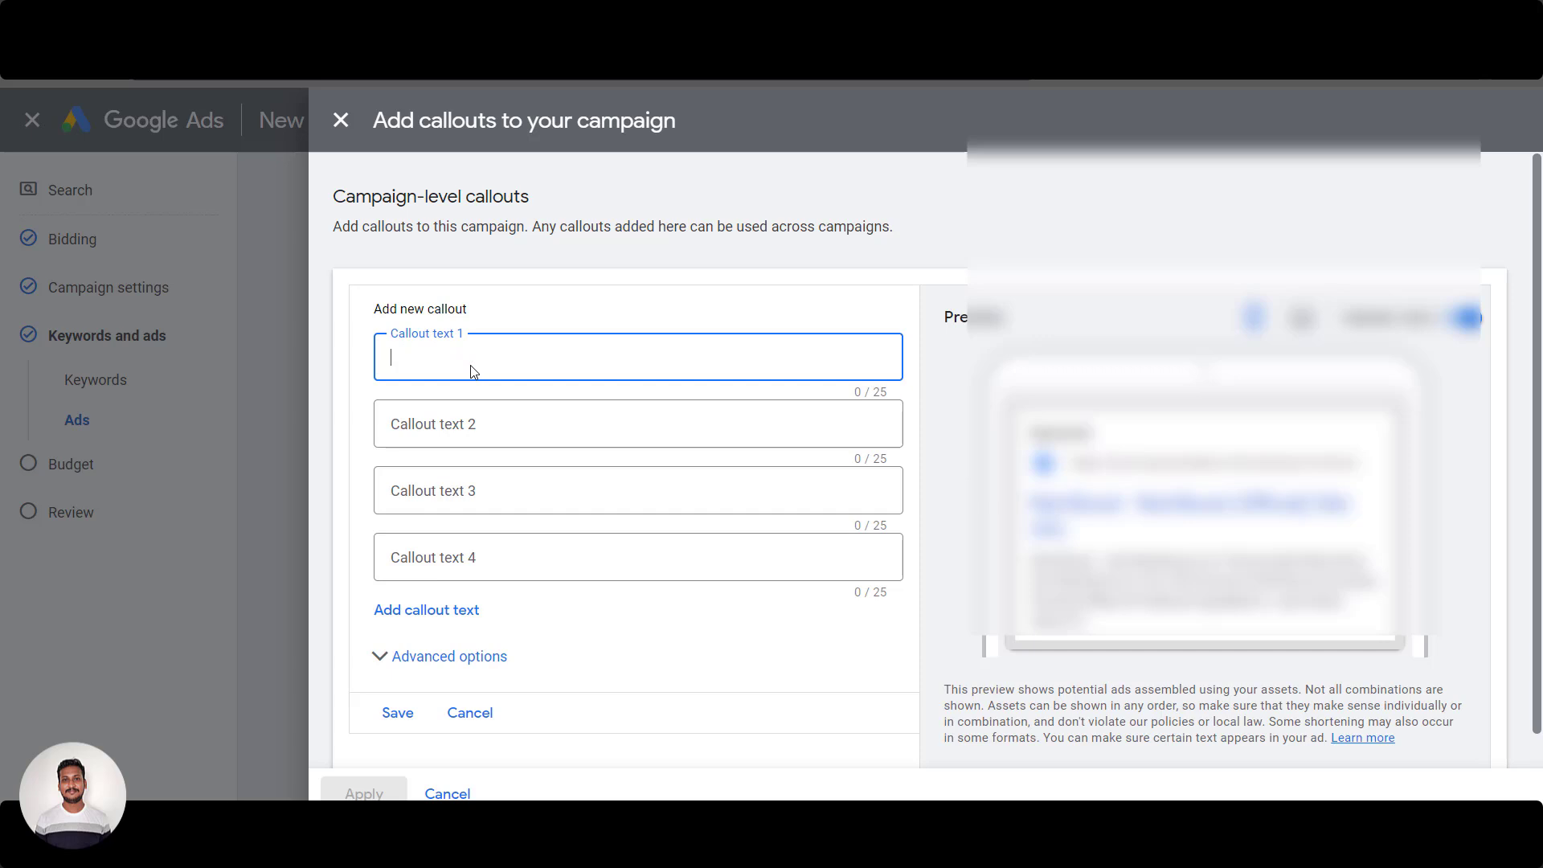
Copy "100% Natural Ingredients" from the Notepad note into the first callout text
key(alt+Tab)
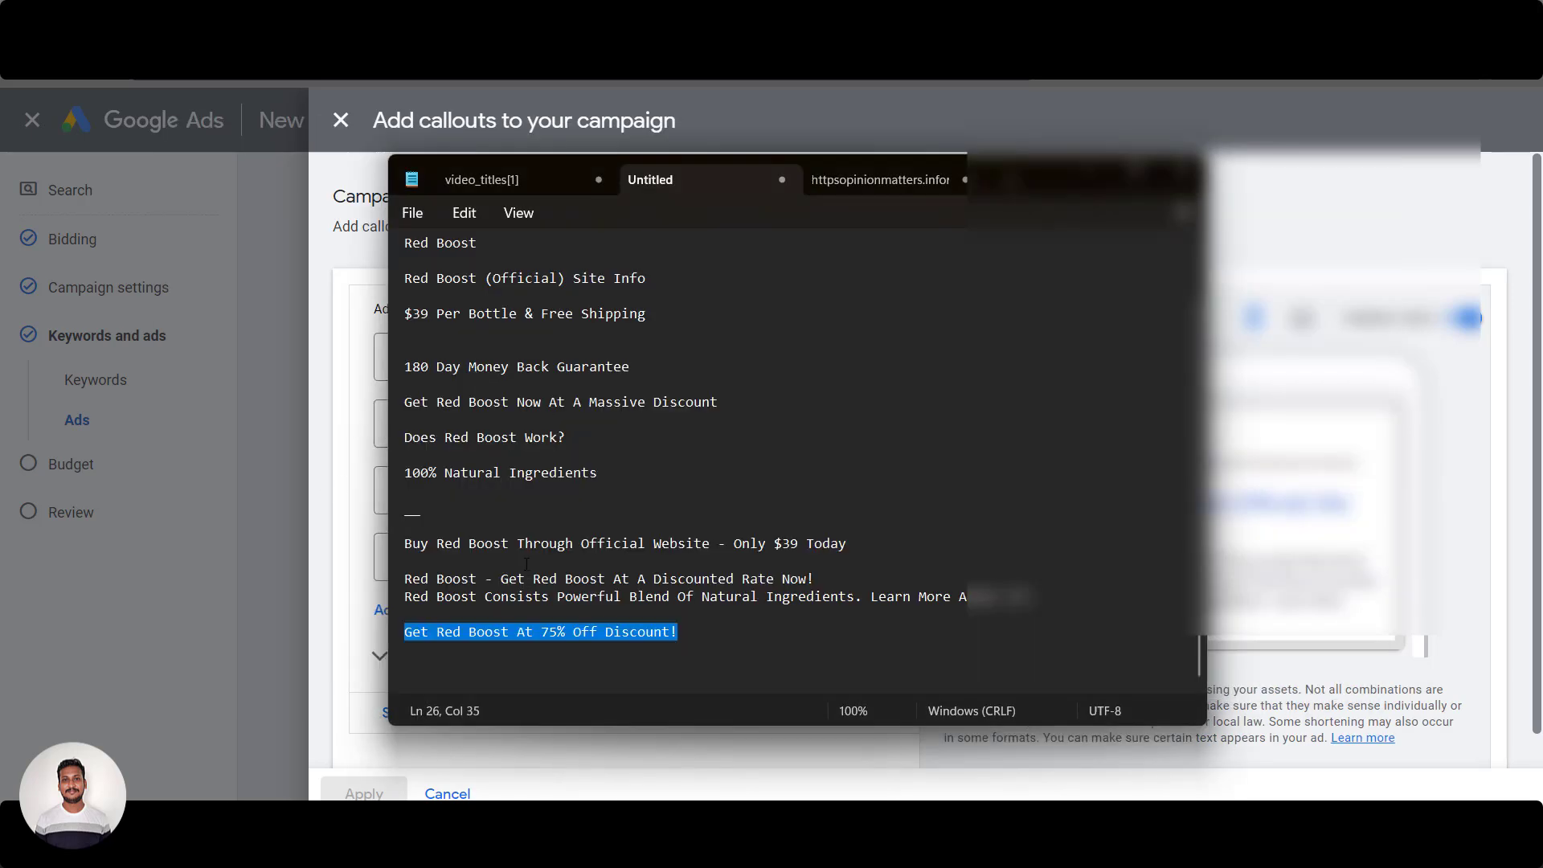
drag(618, 476, 406, 477)
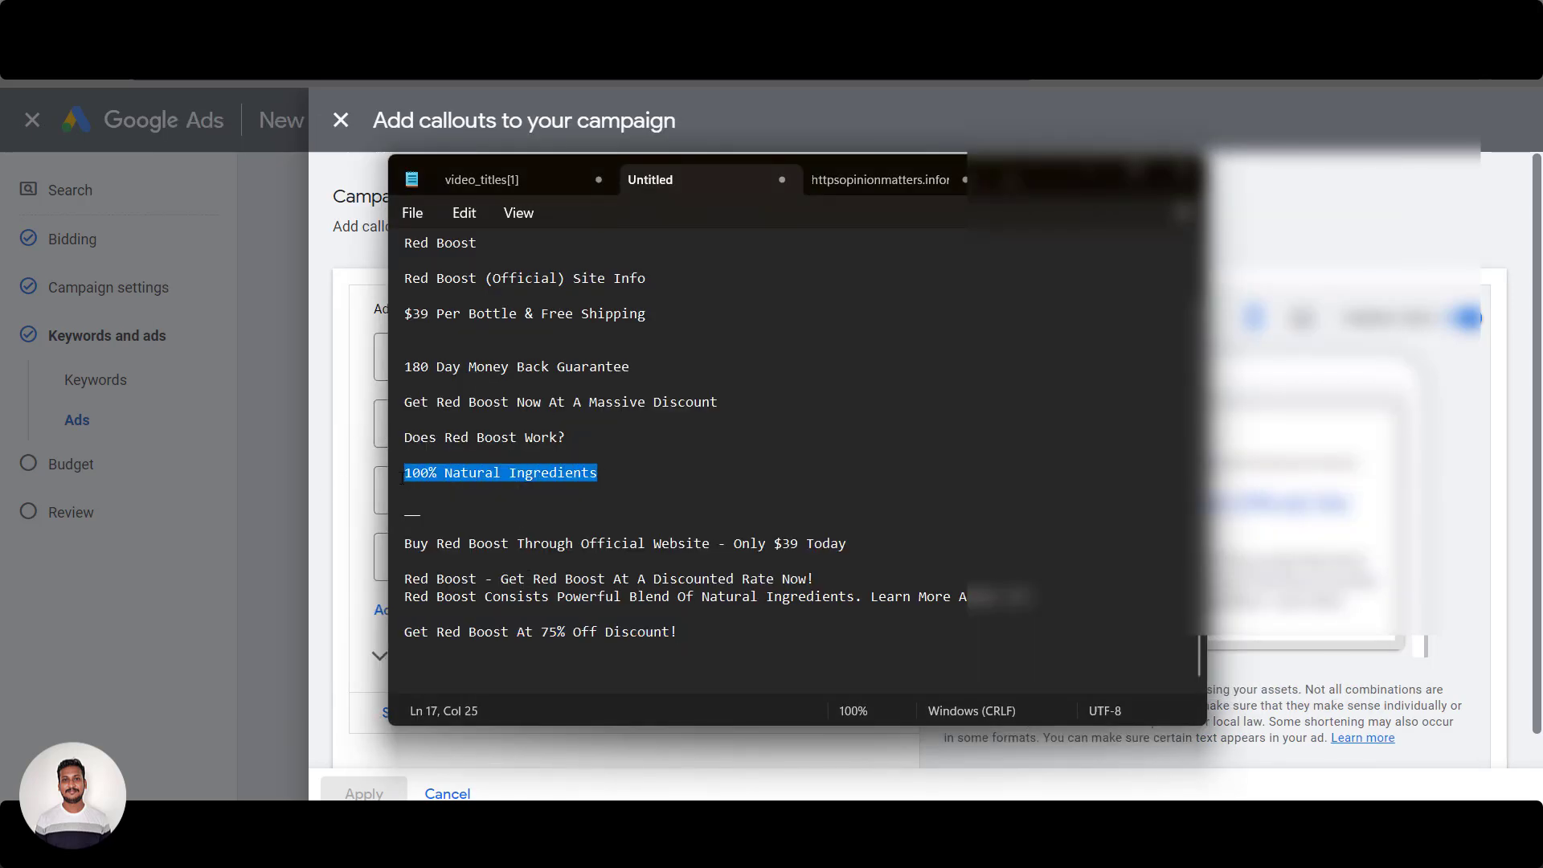
key(alt+Tab)
click(484, 354)
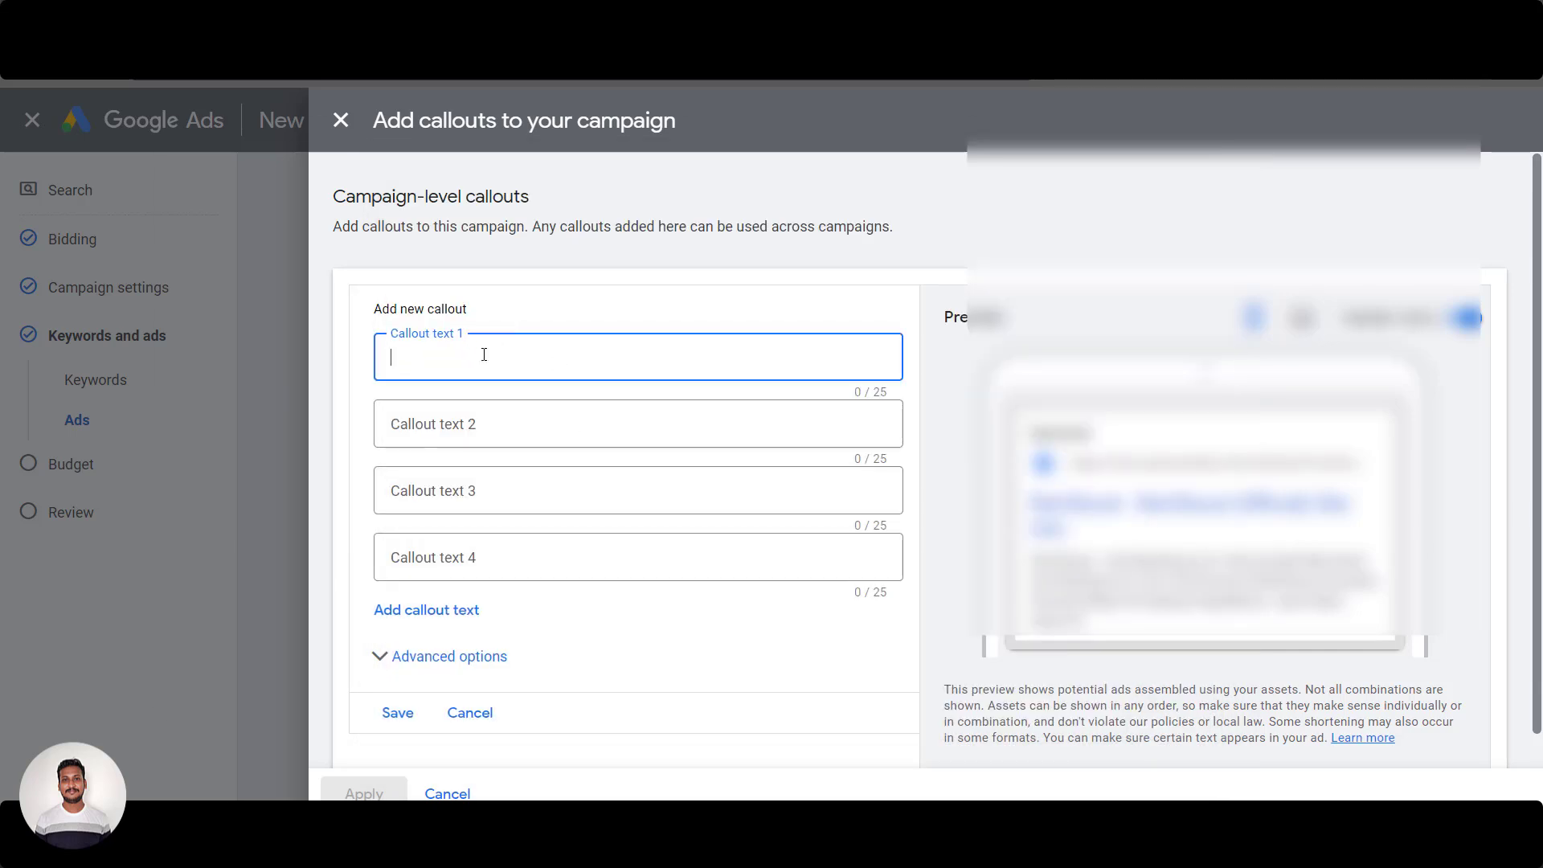
text(100% Natural Ingredients)
Fill the second callout with "$39 Per Bottle" from the Notepad note and the third callout with "Free Shipping"
key(alt+Tab)
drag(645, 313, 399, 321)
key(alt+Tab)
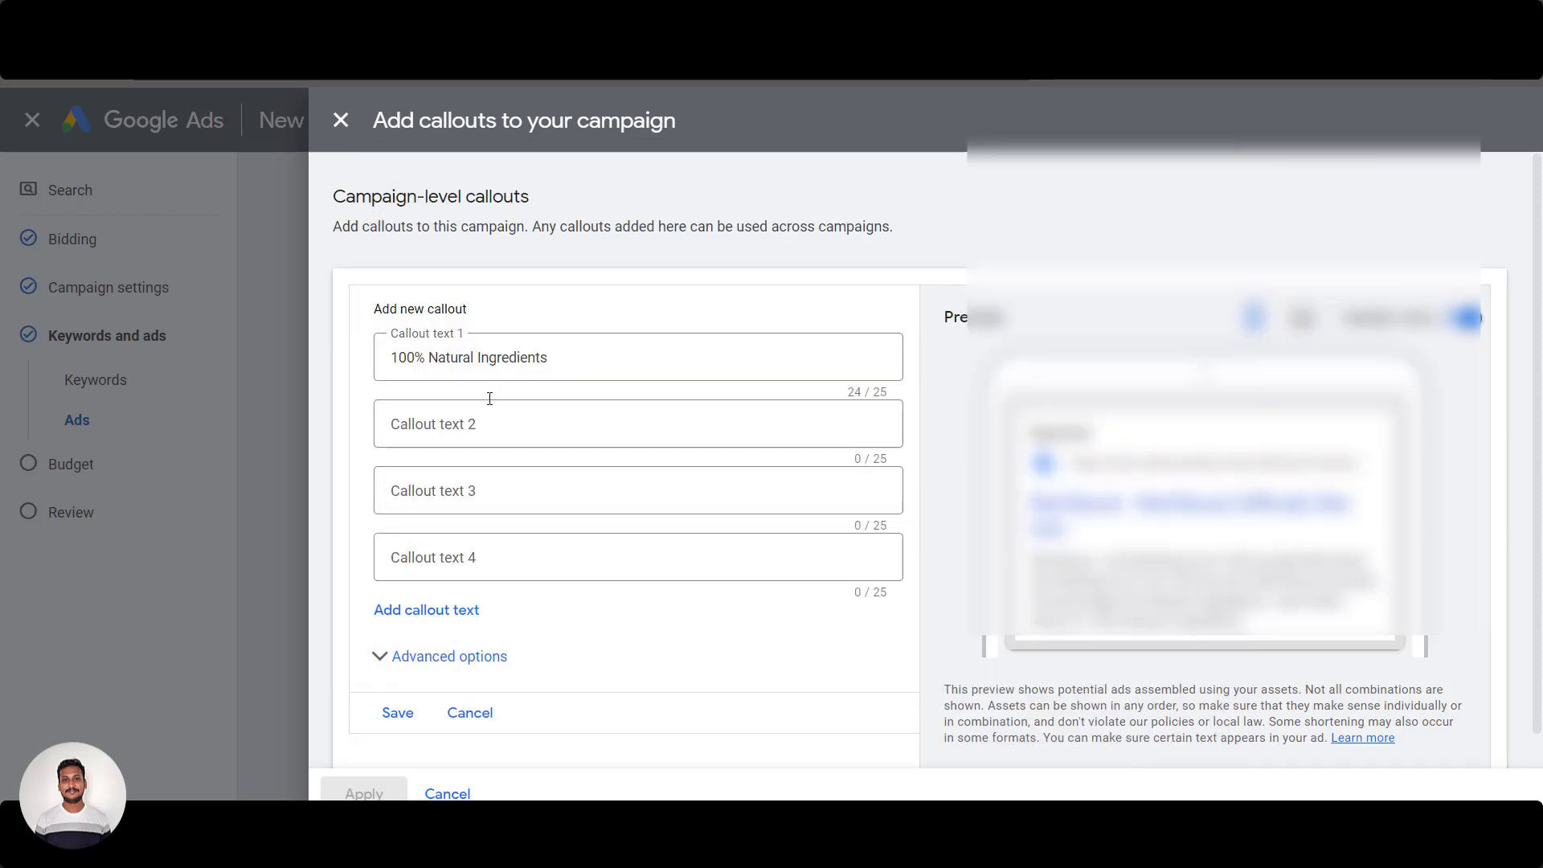
click(473, 443)
text($39 Per Bottle & Free Shipping)
drag(580, 424, 498, 419)
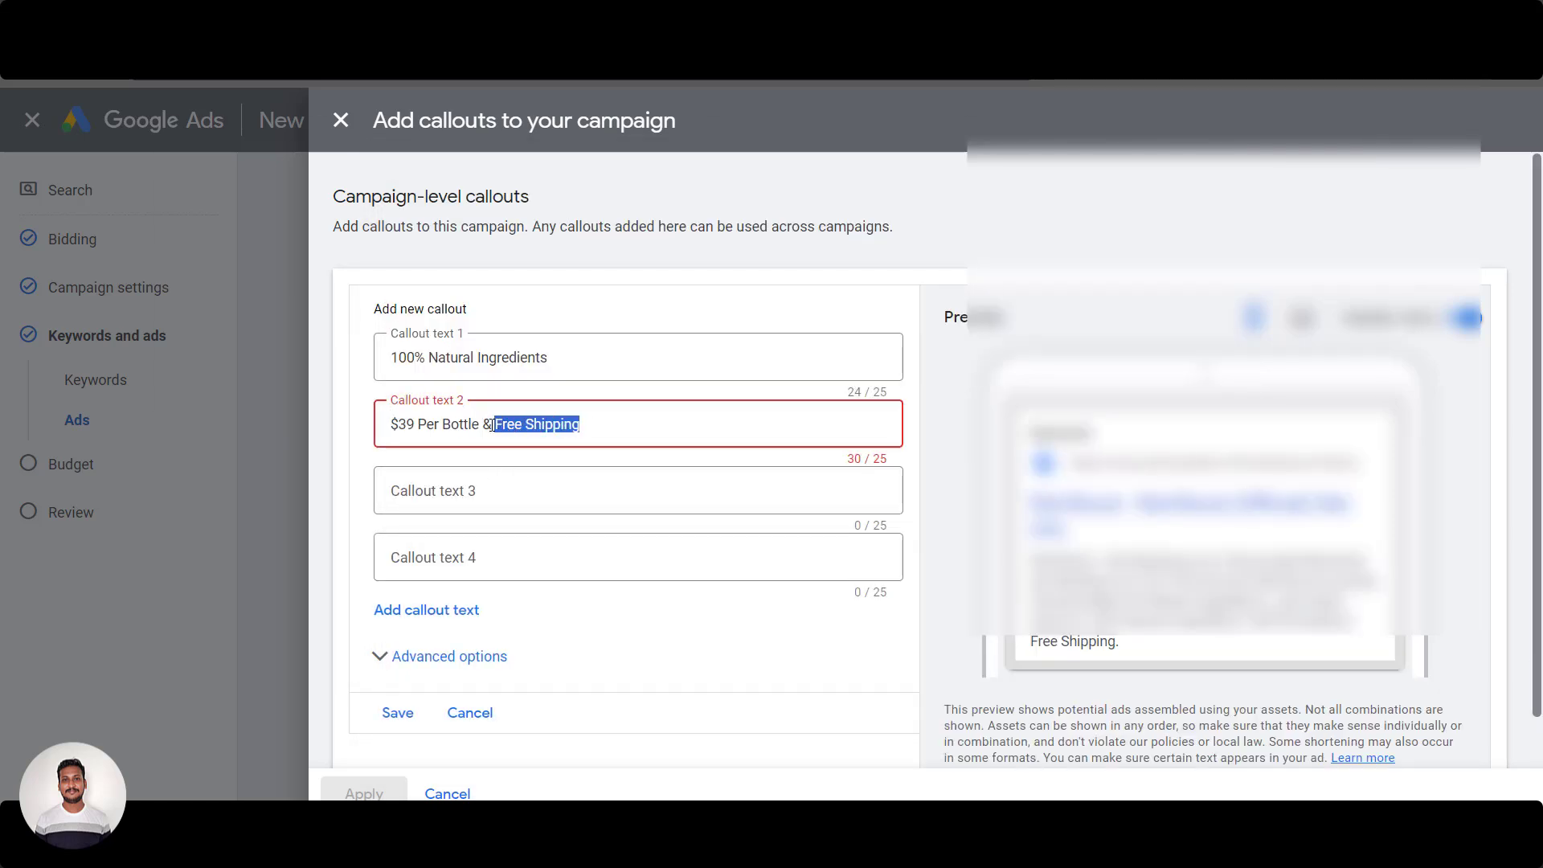
key(BackSpace)
key(BackSpace)
key(BackSpace)
key(BackSpace)
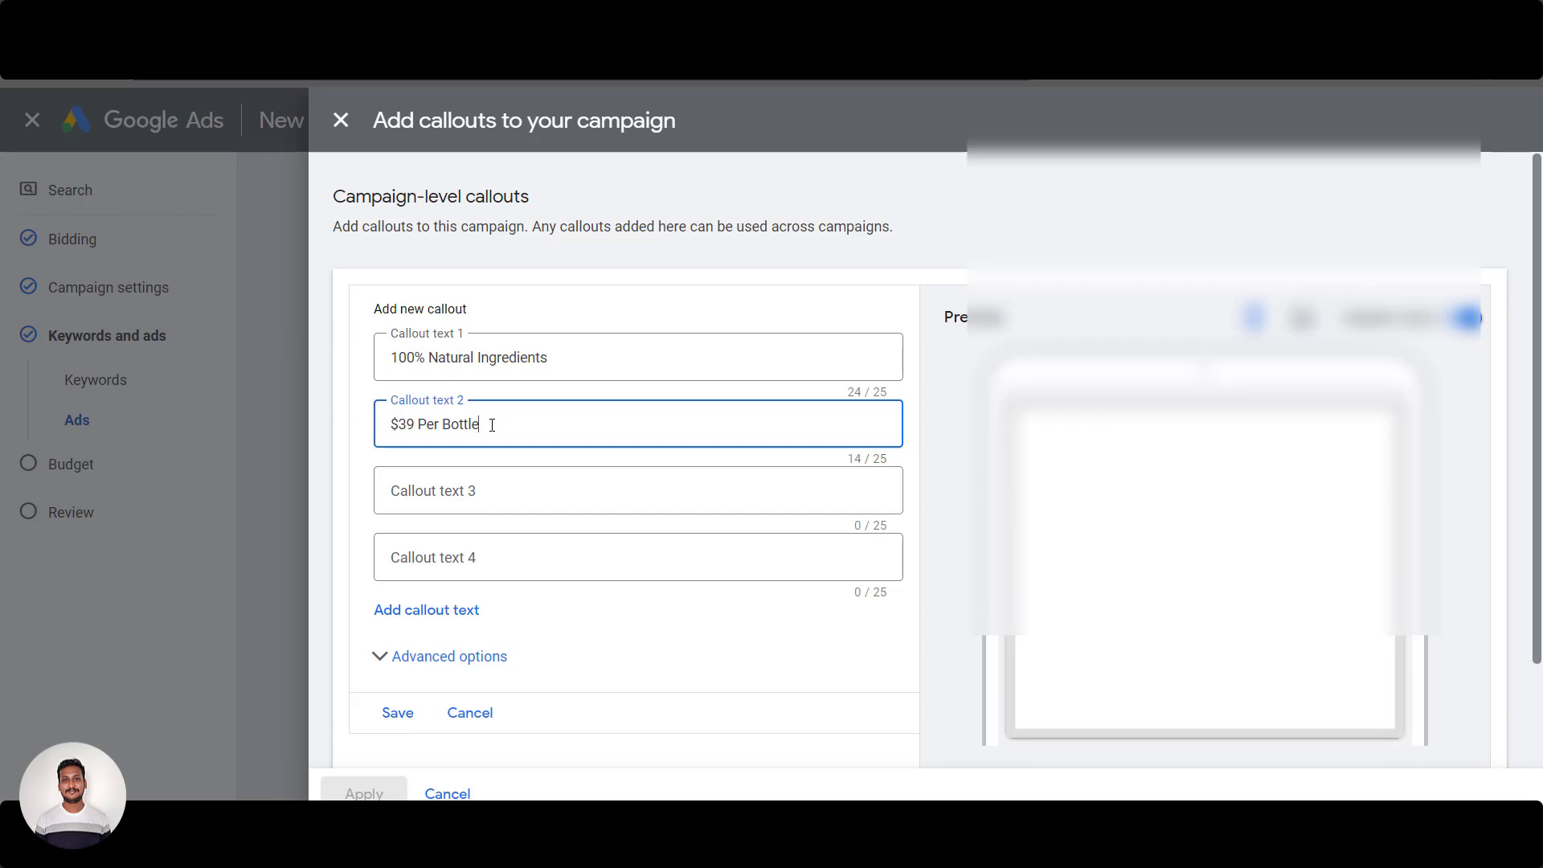
click(470, 486)
text(Free Shipping)
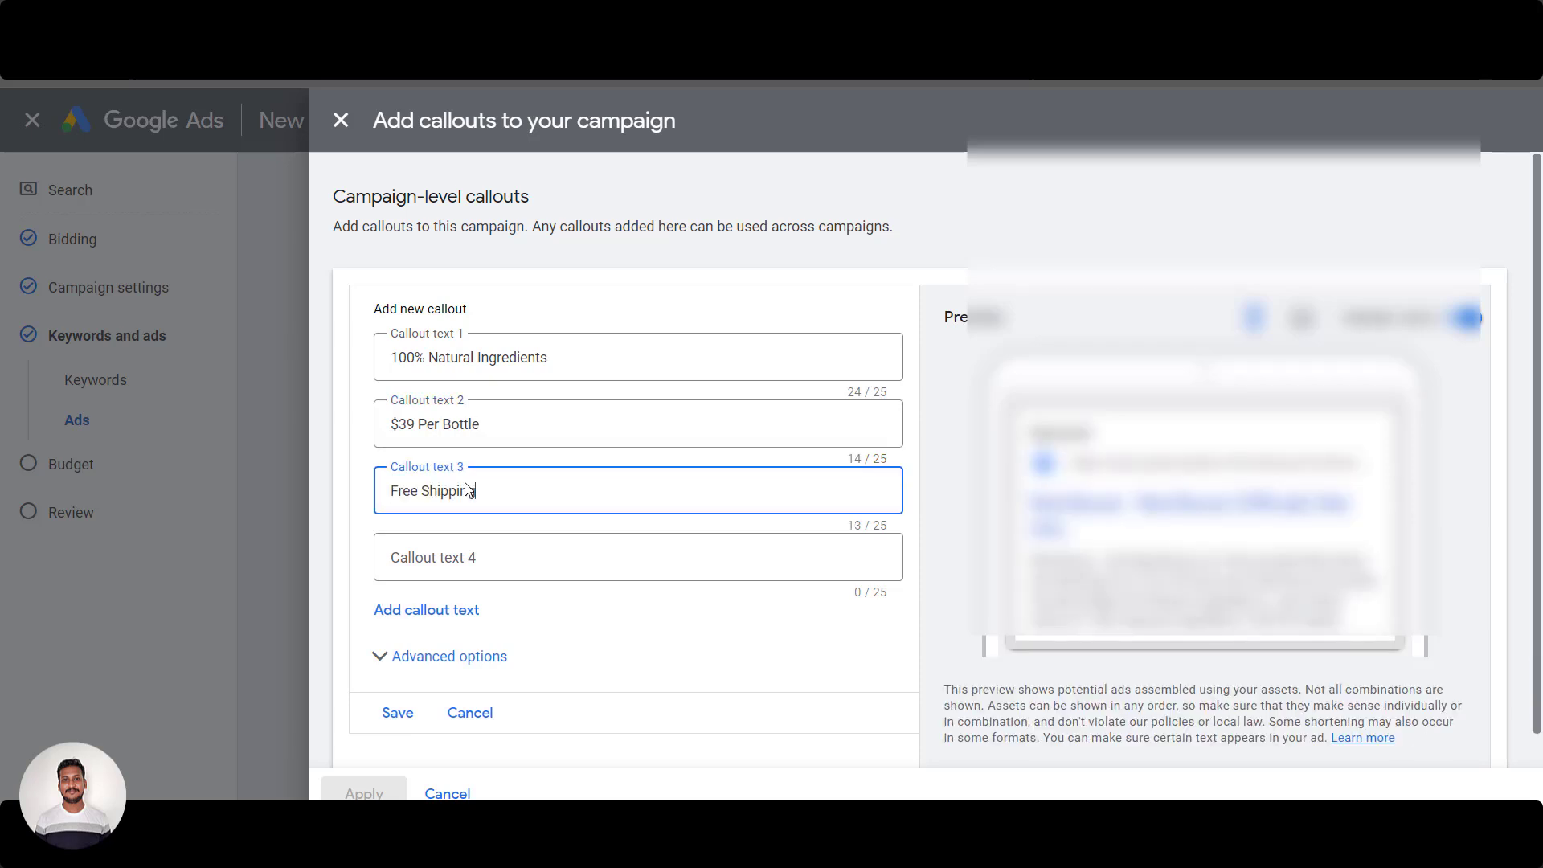
Copy "180 Day Money Back Guarantee" from the Notepad note into the fourth callout text
key(alt+Tab)
drag(636, 366, 400, 363)
key(ctrl+c)
key(alt+Tab)
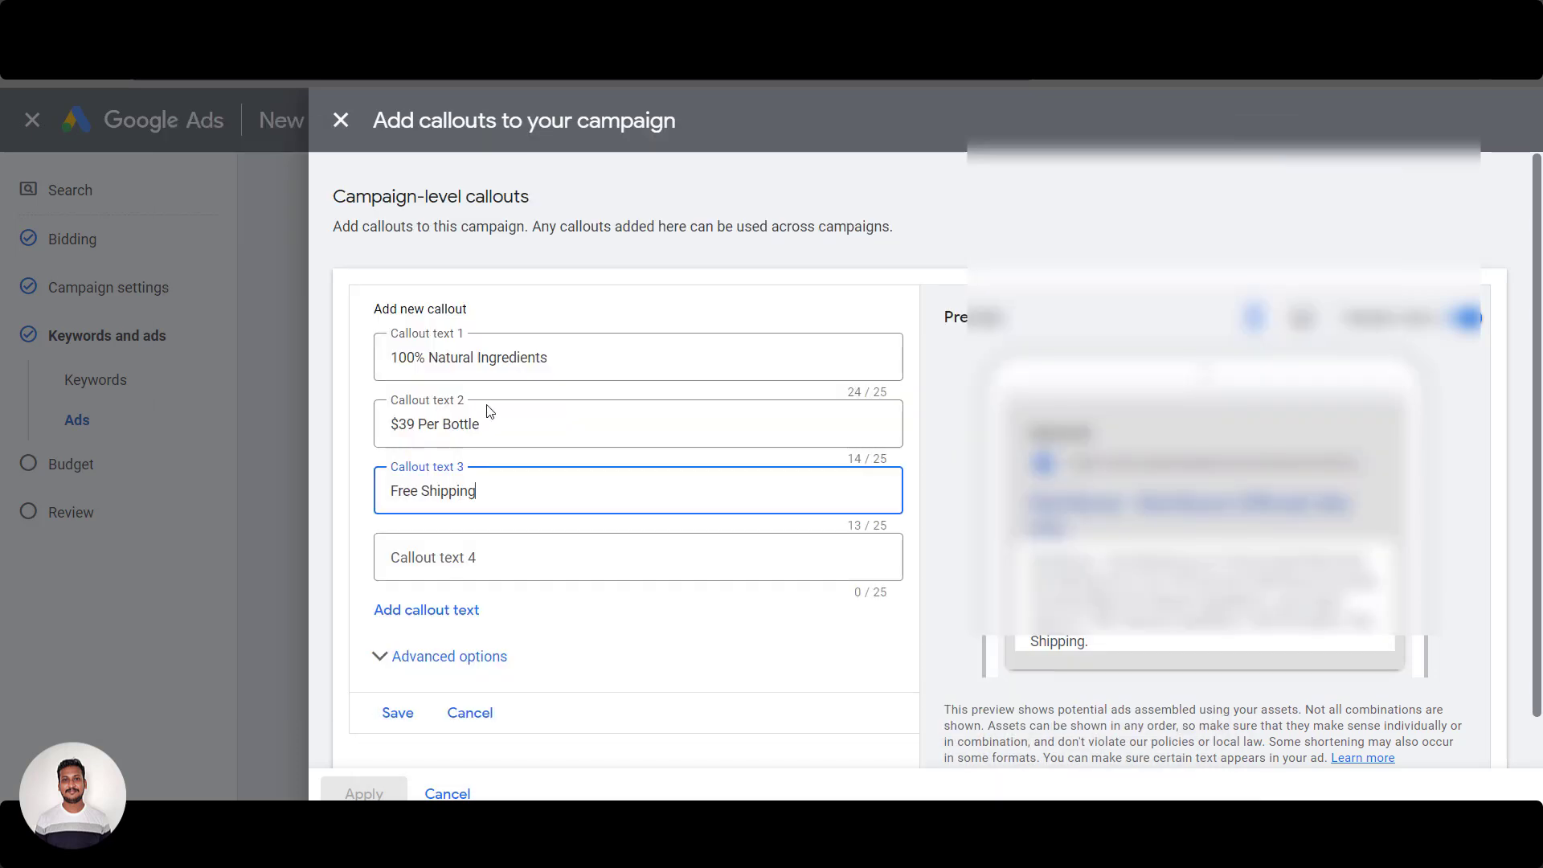
click(474, 553)
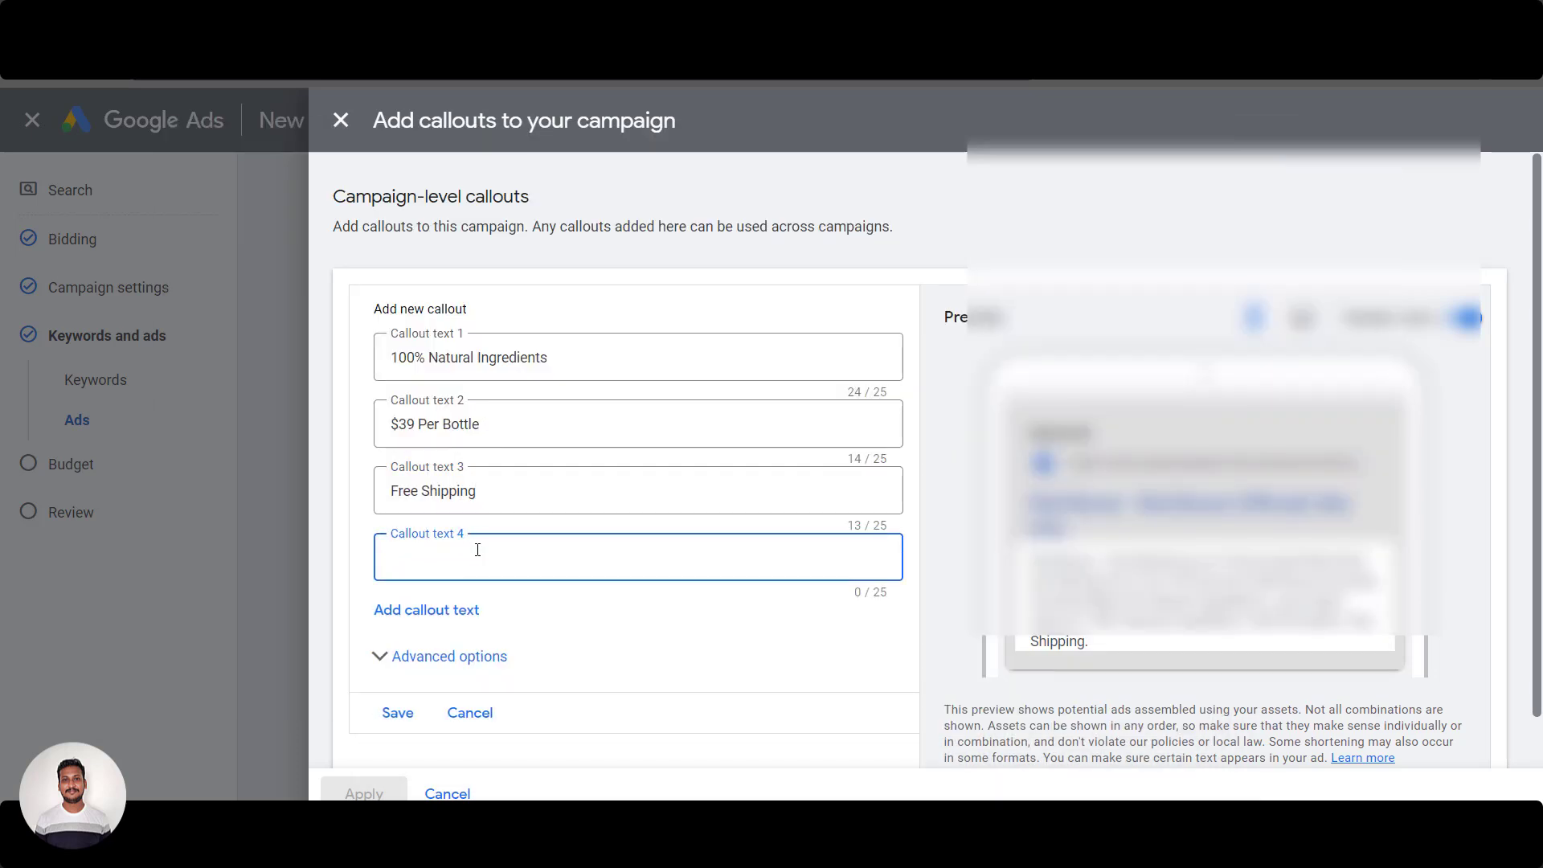
key(ctrl+v)
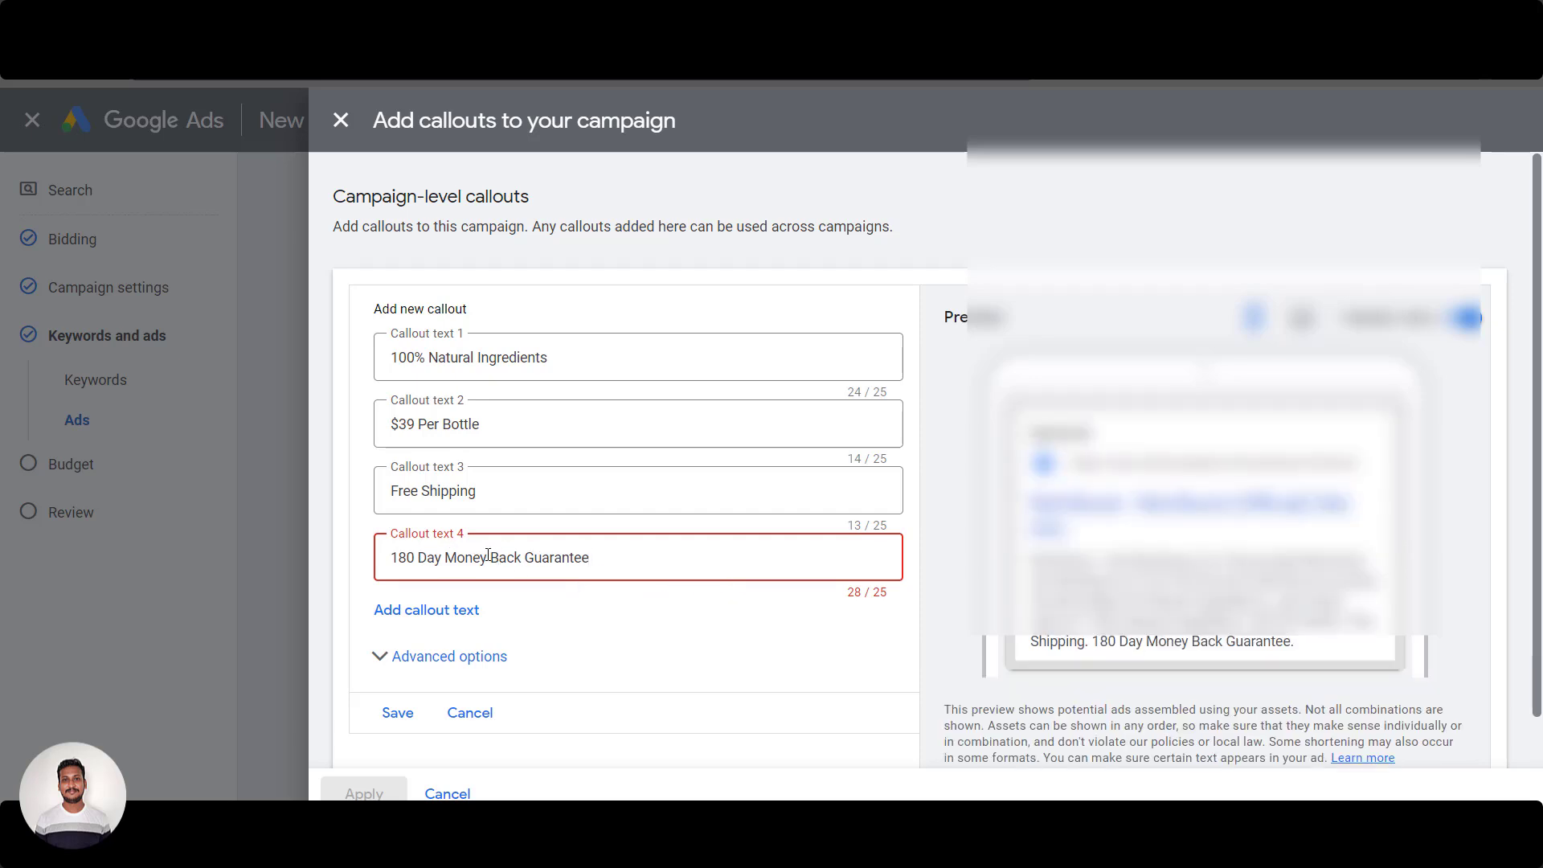
Shorten the fourth callout to "180 Days Guarantee" by removing "Money Back" and making "Day" plural
key(BackSpace)
key(BackSpace)
key(BackSpace)
key(BackSpace)
key(BackSpace)
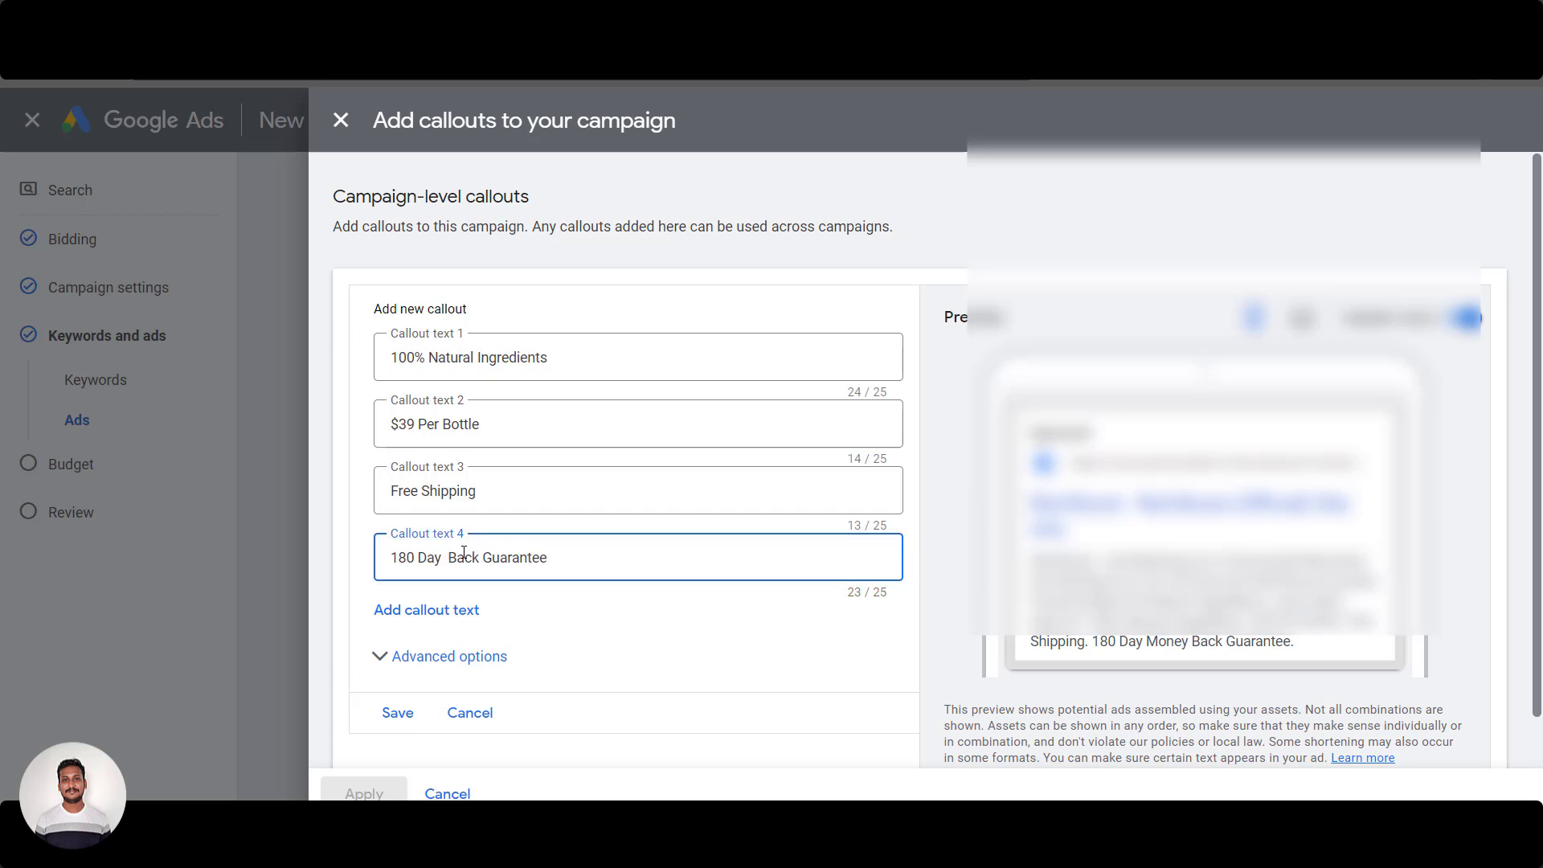
key(BackSpace)
key(BackSpace)
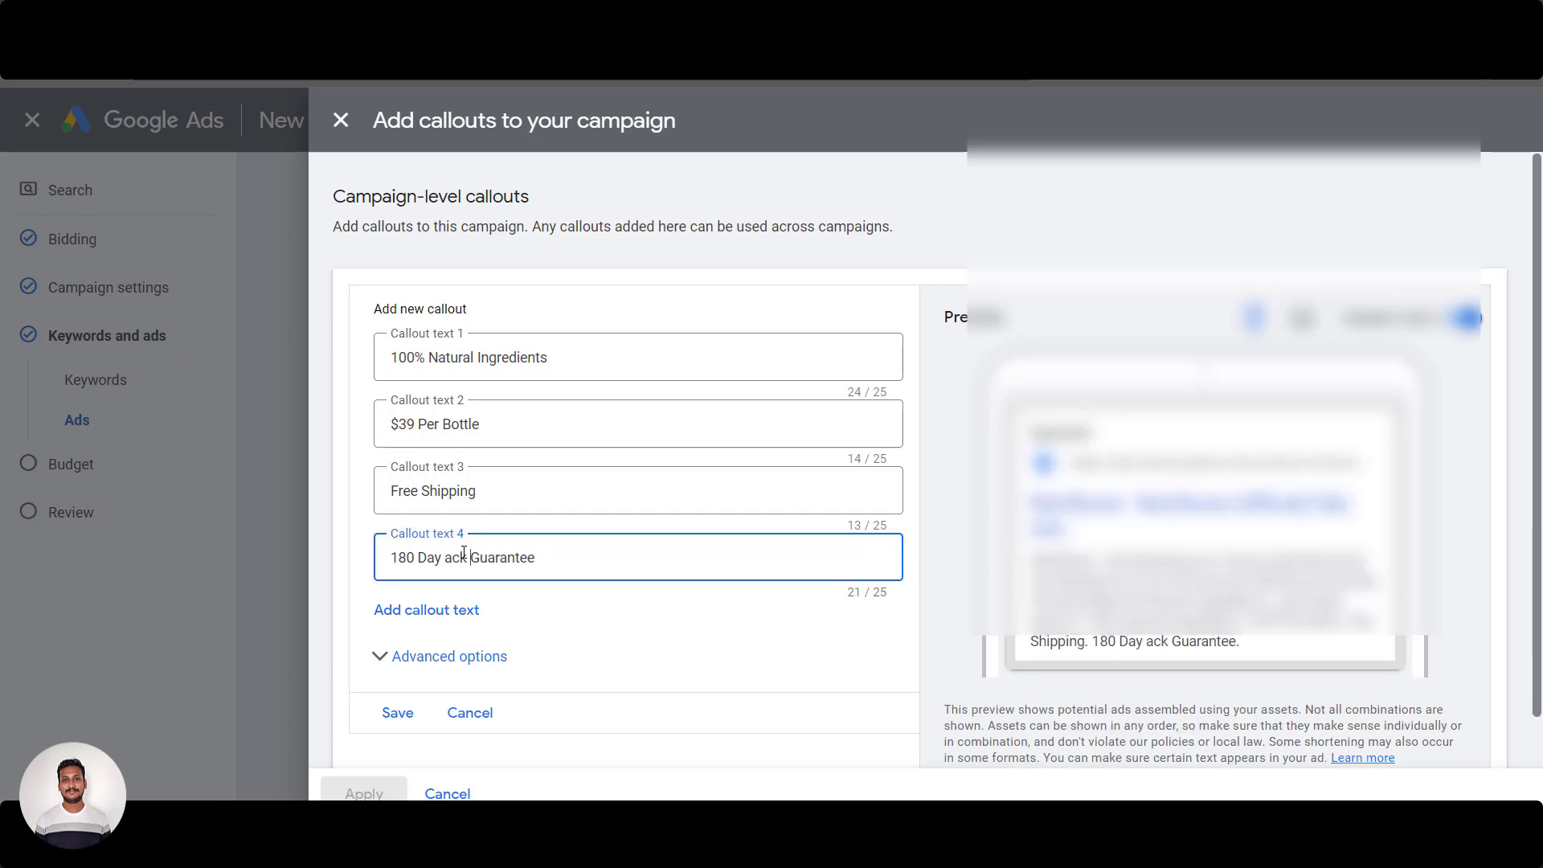
key(Delete)
key(Delete)
key(Delete)
key(Delete)
key(Delete)
text(s)
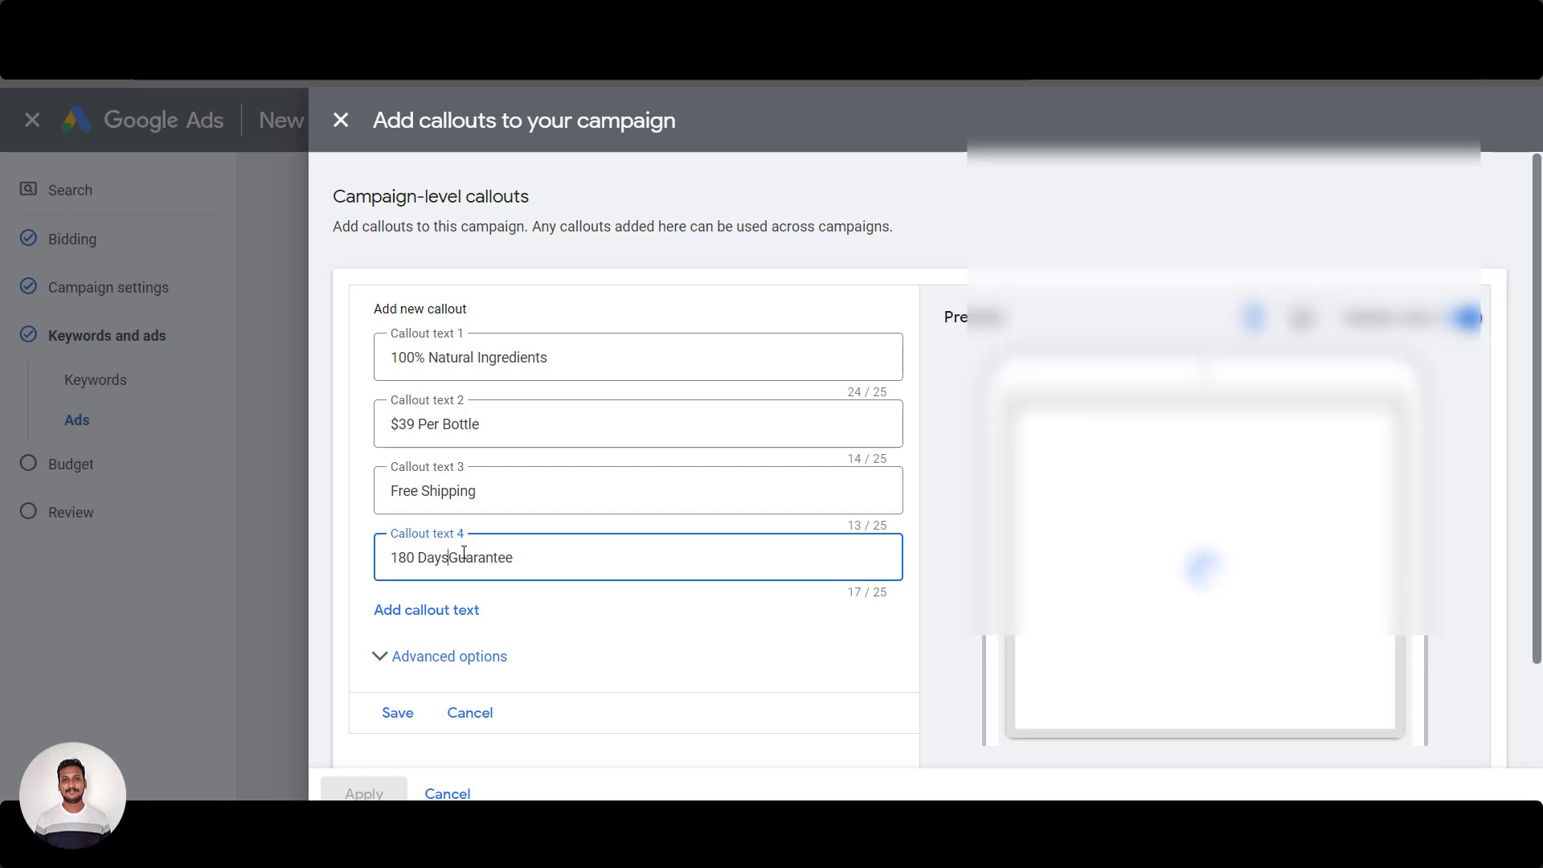
Save the four new callouts and apply them to the campaign
click(399, 714)
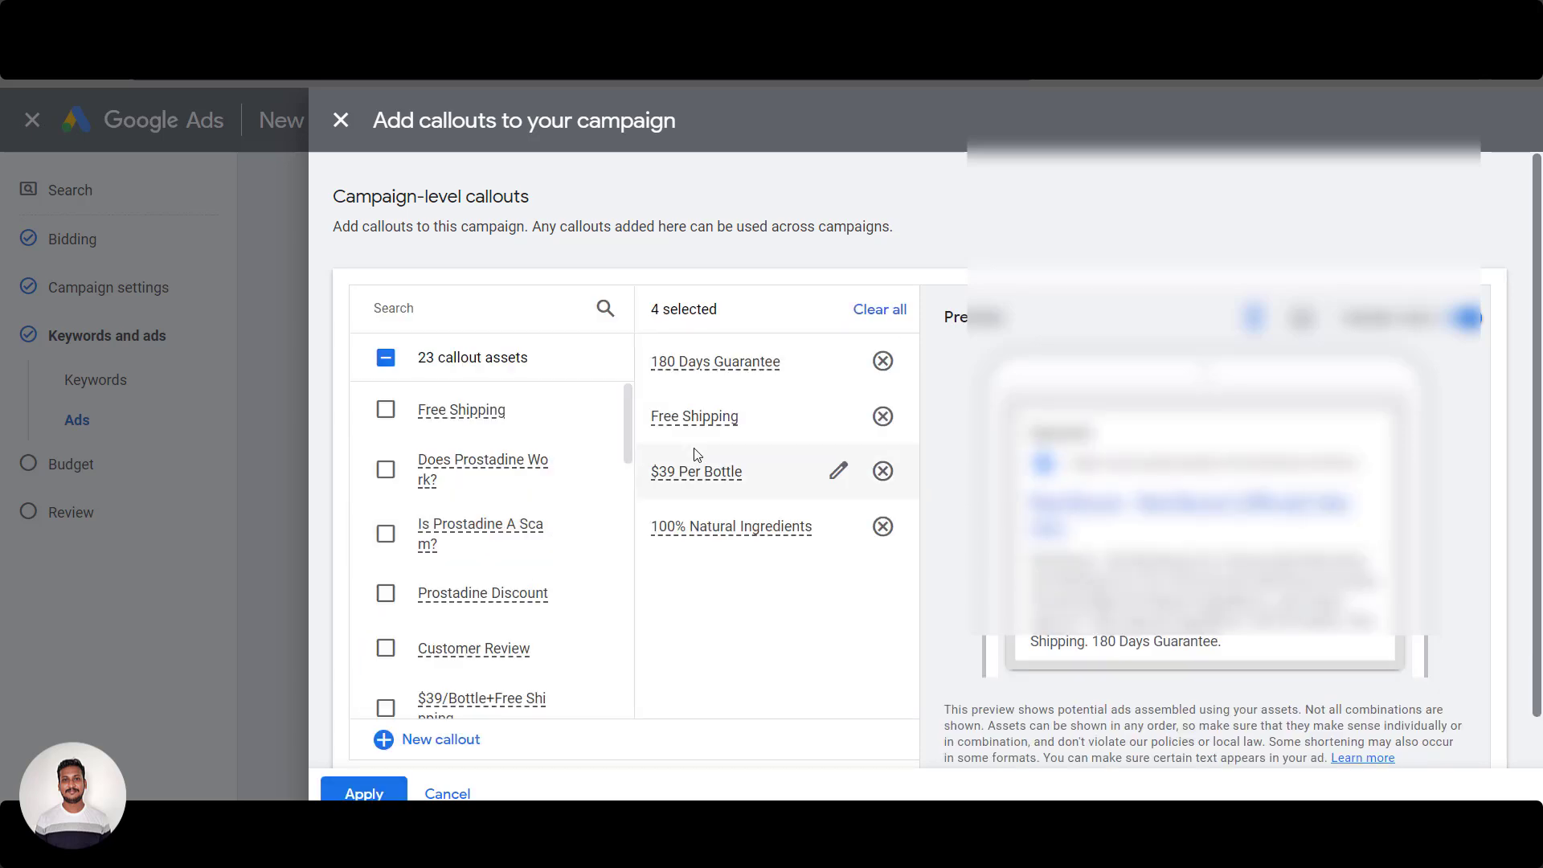
scroll(474, 635, down, 2)
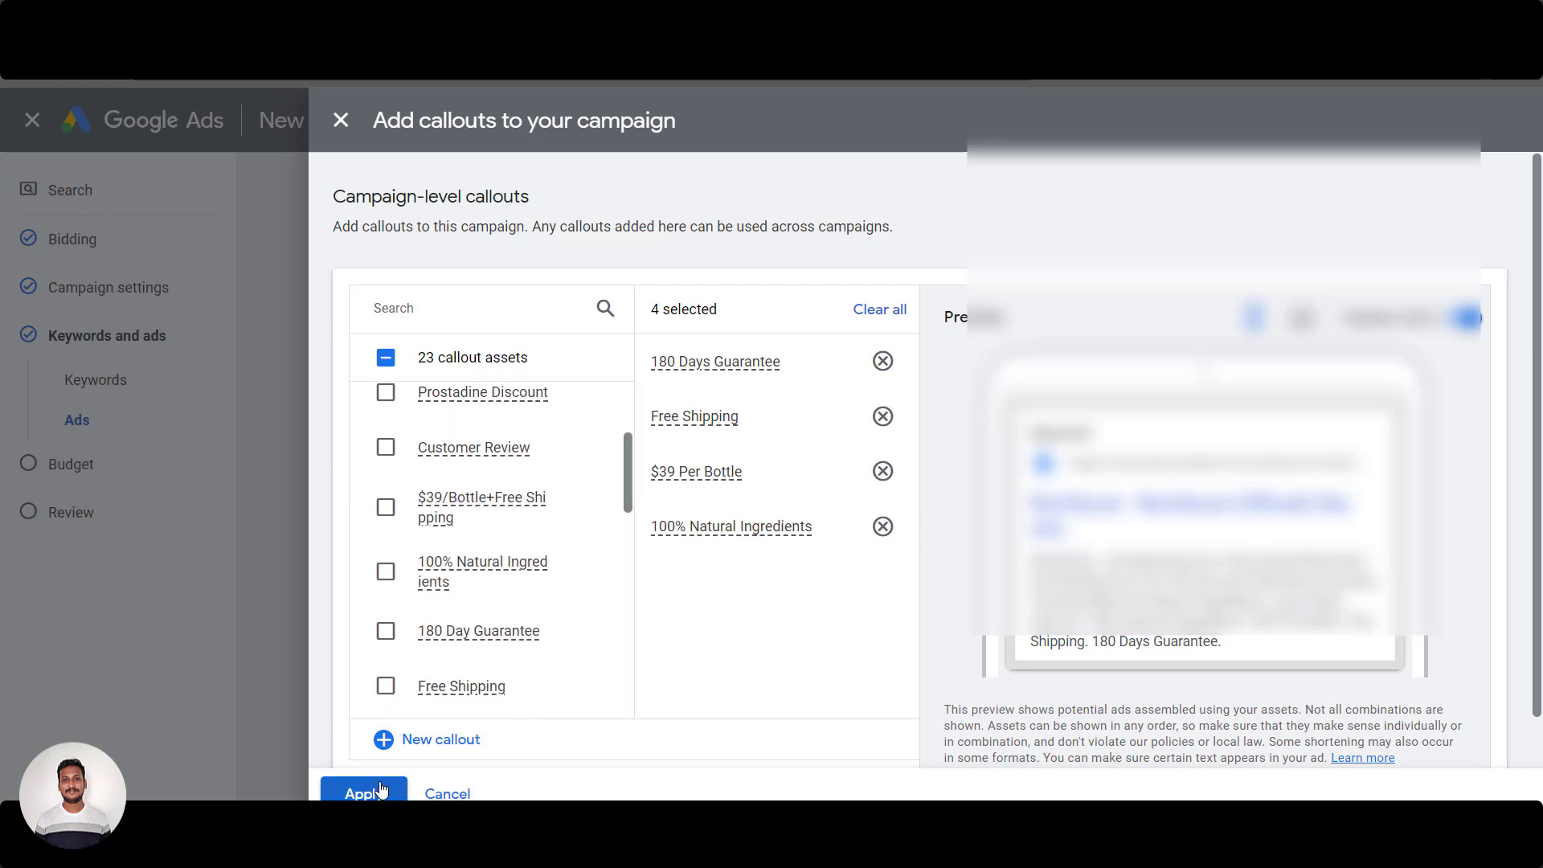
click(381, 790)
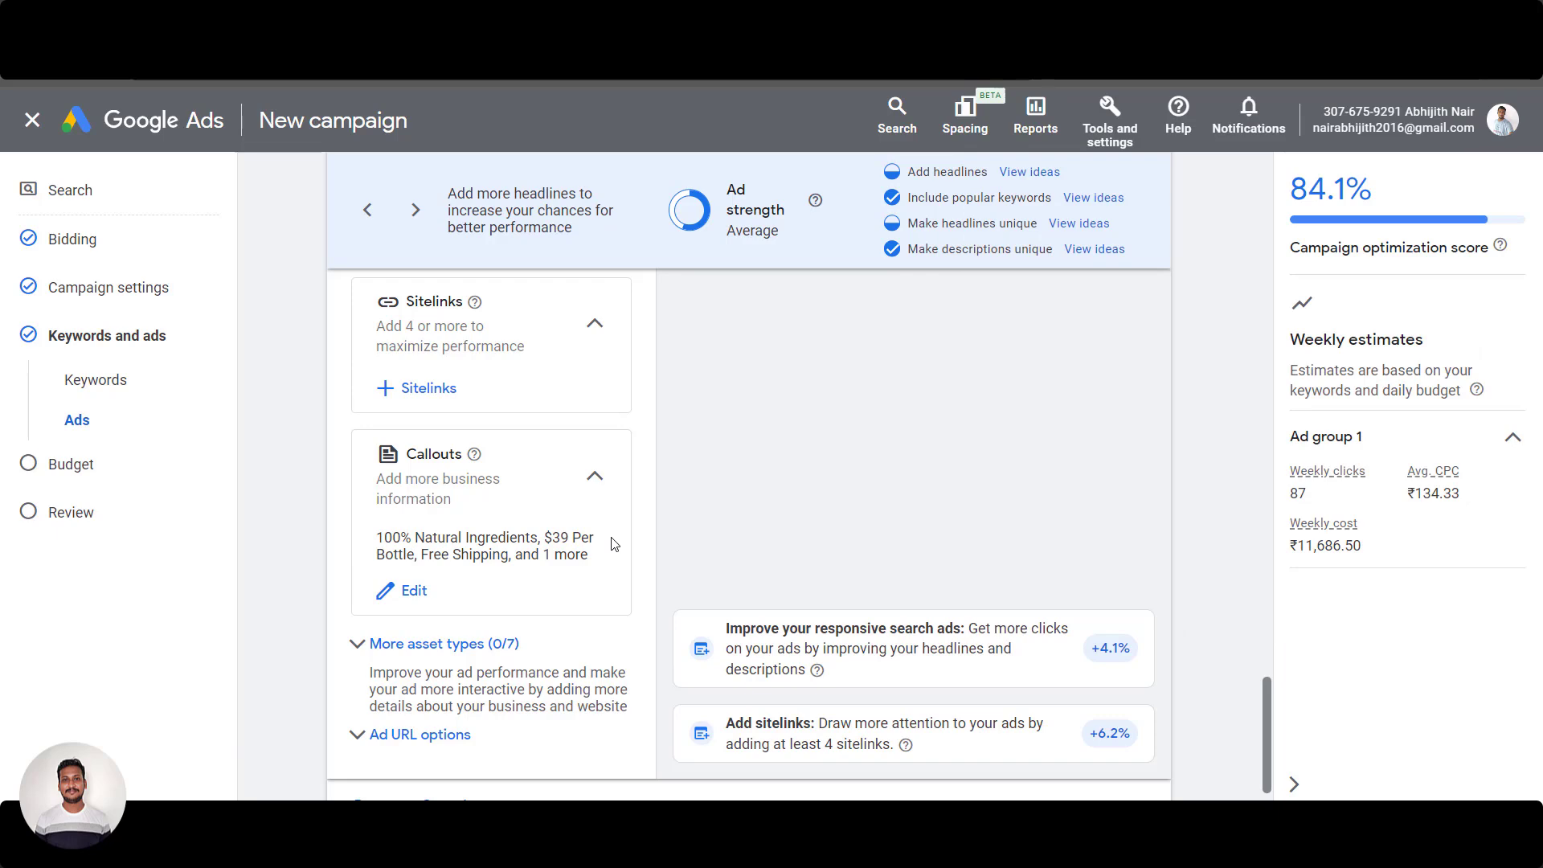
Examine the ad's URL options, including the tracking template and final URL suffix fields, and collapse them again
scroll(721, 490, down, 2)
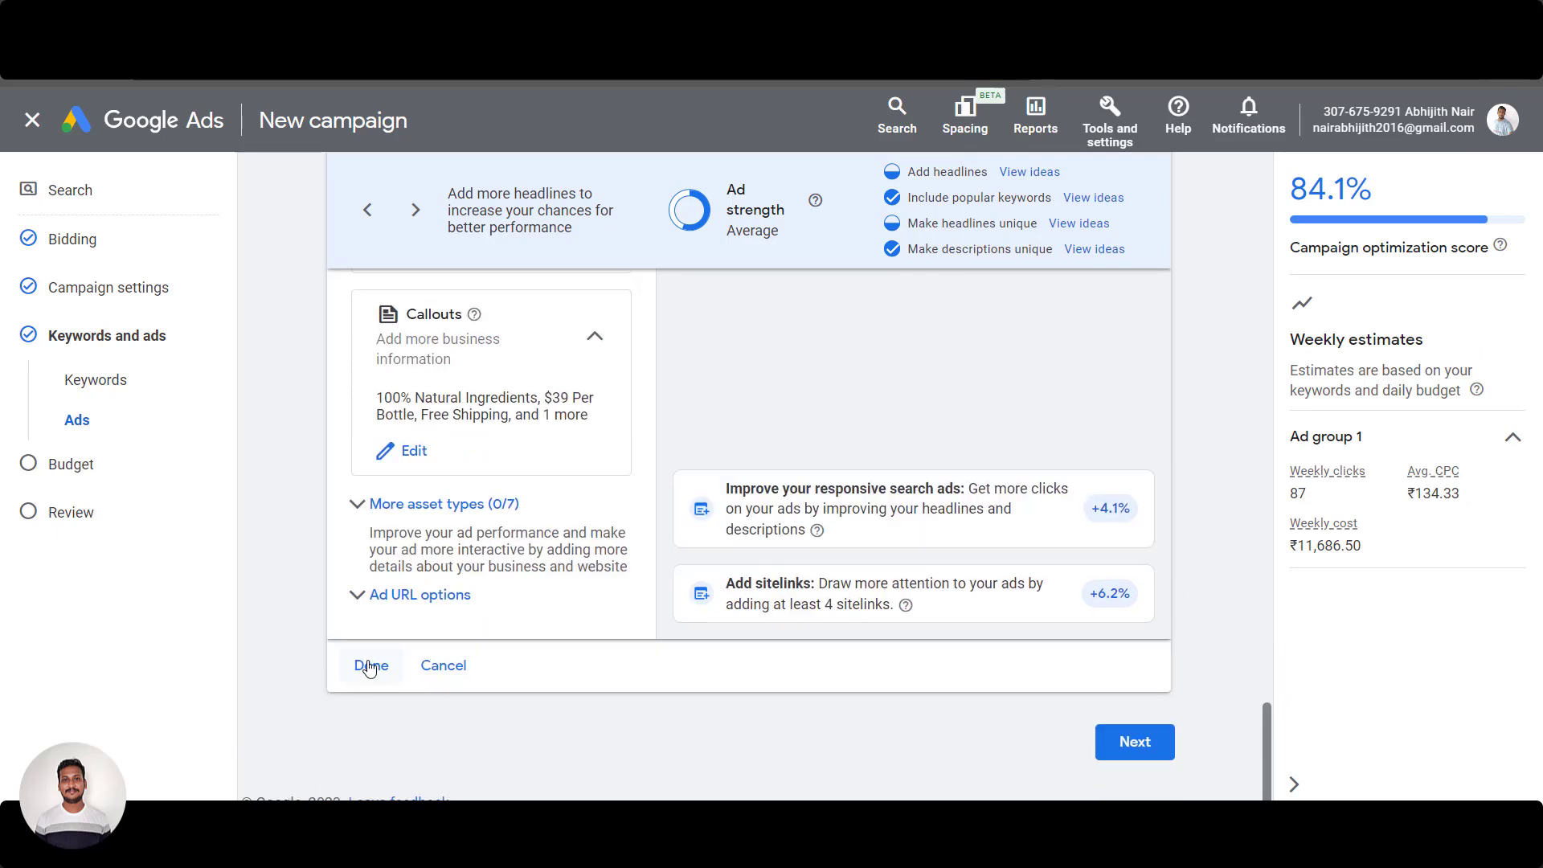
click(370, 595)
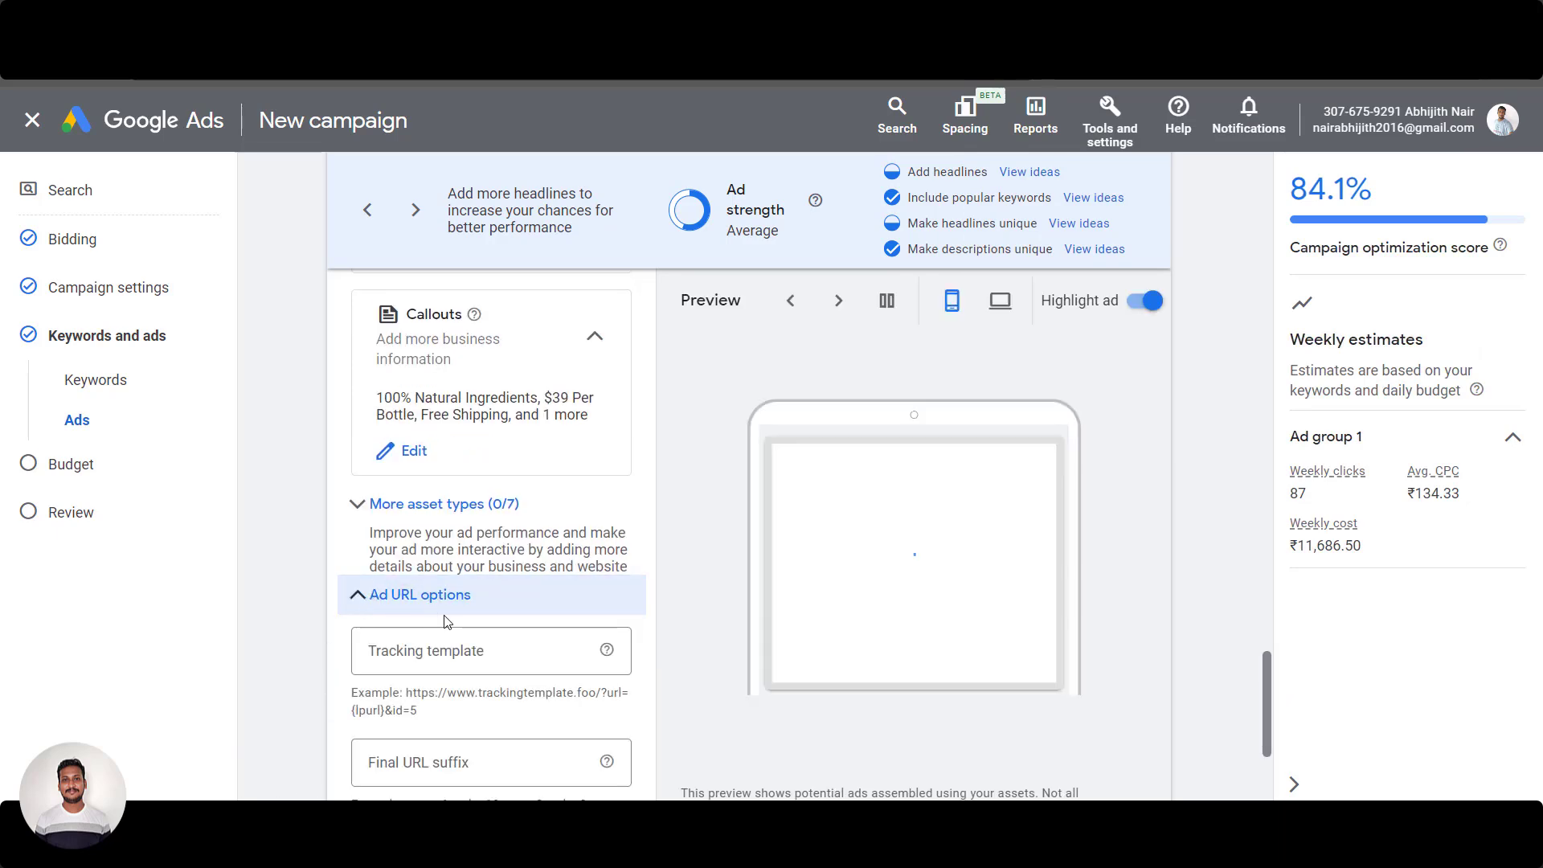
scroll(406, 599, down, 4)
click(425, 460)
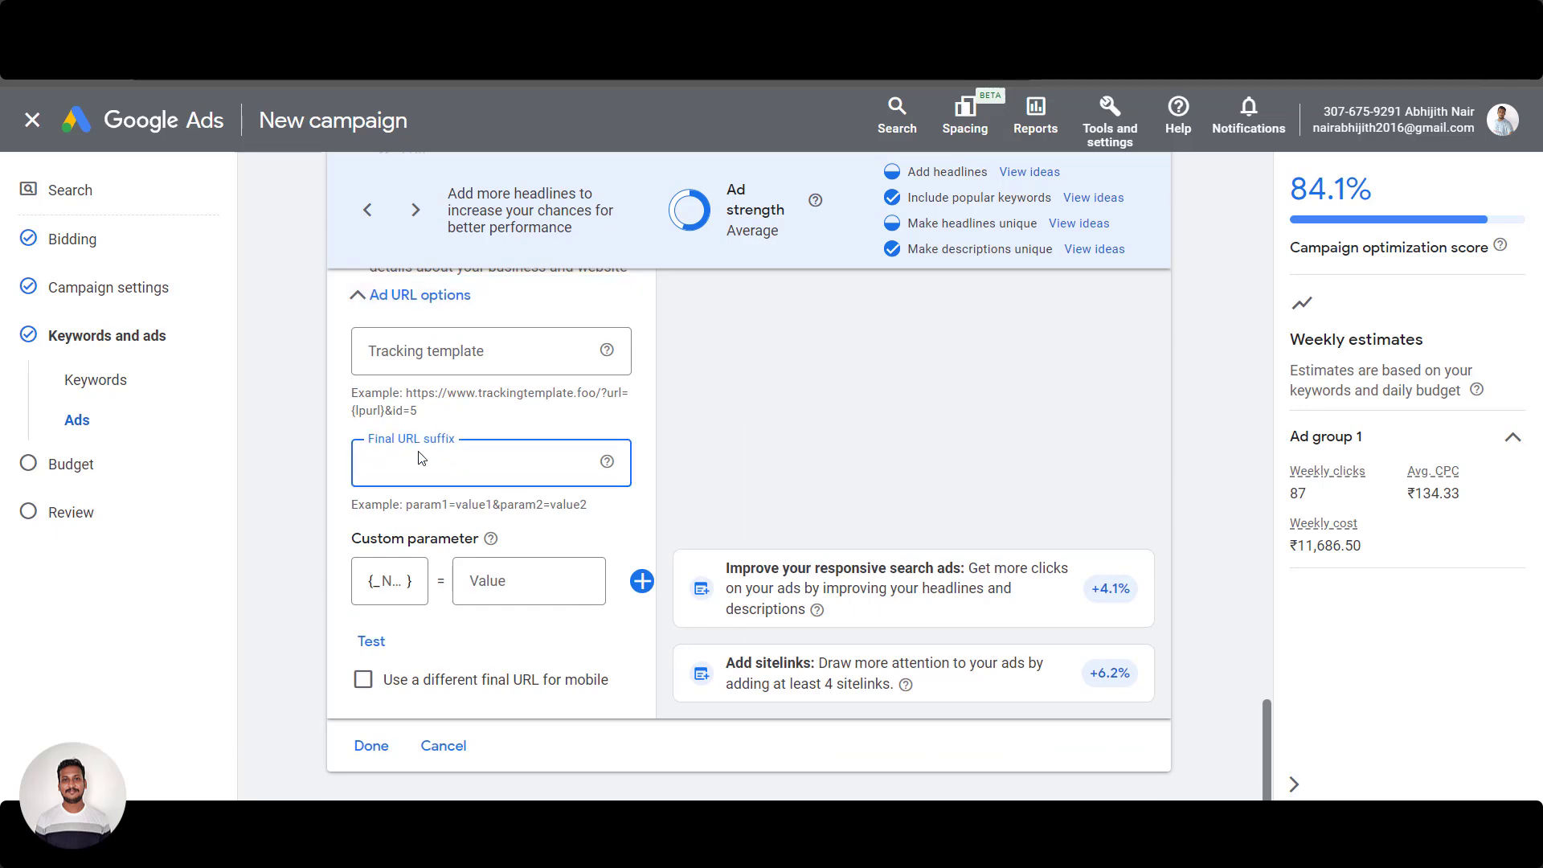
click(382, 295)
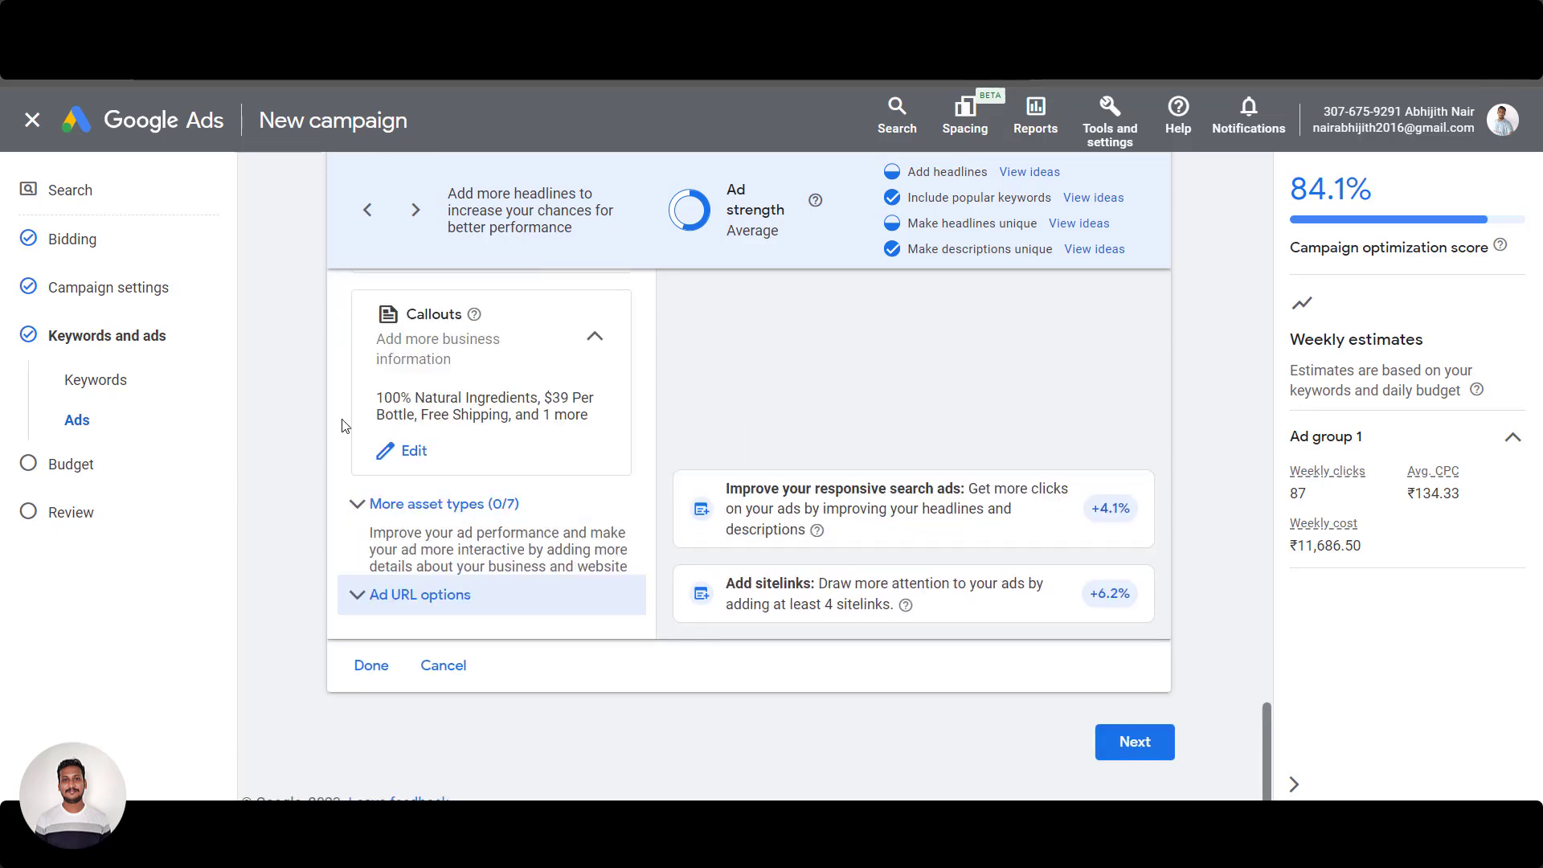
In the Notepad note holding the tracking link, separate the landing page URL from its tracking parameters with a blank line, and minimize Notepad
click(1118, 840)
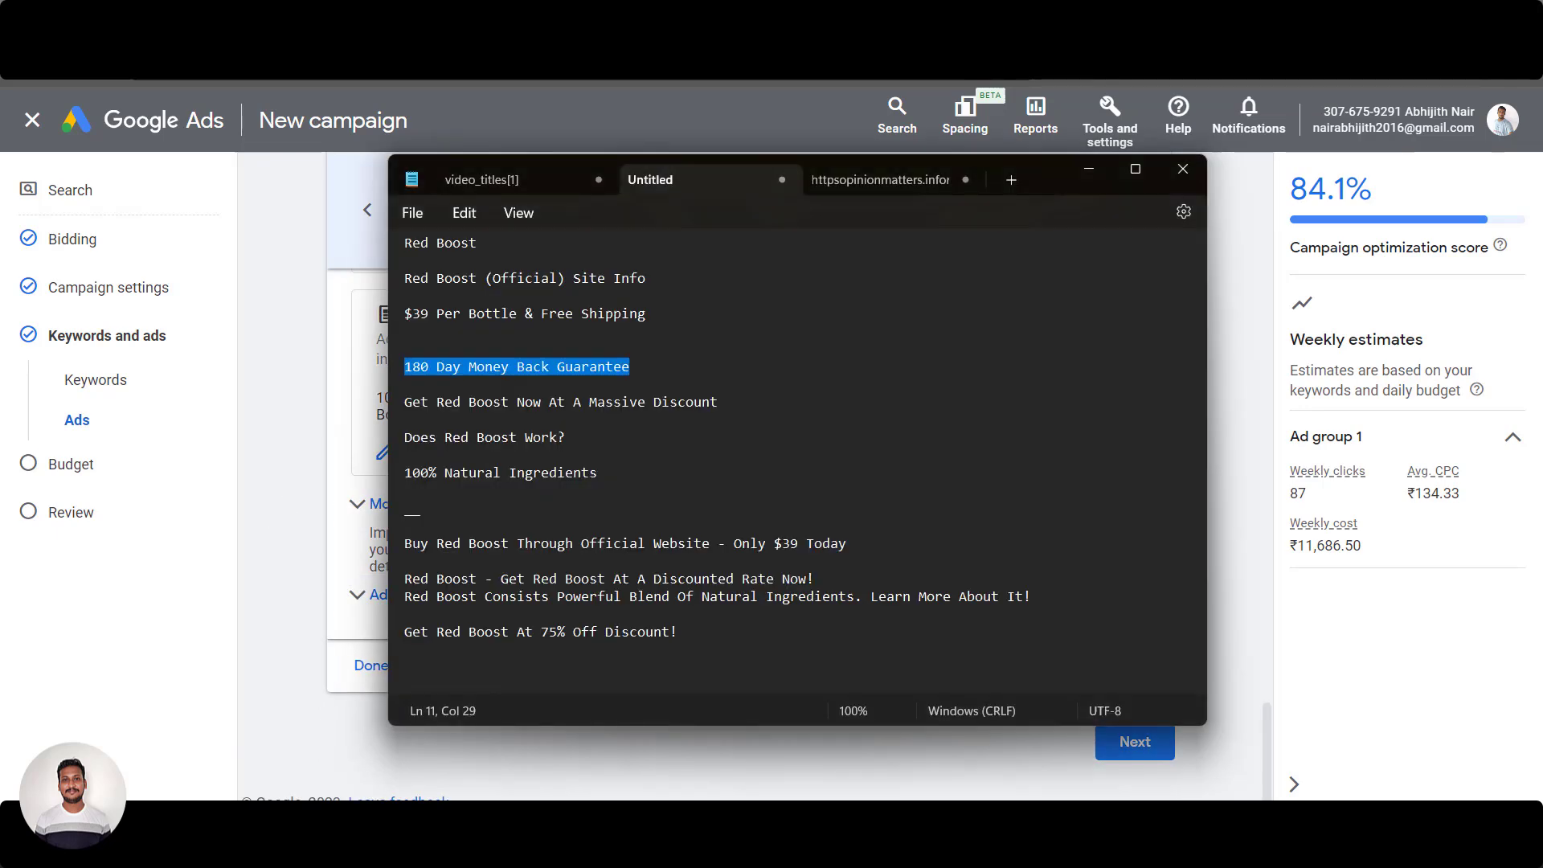
click(857, 180)
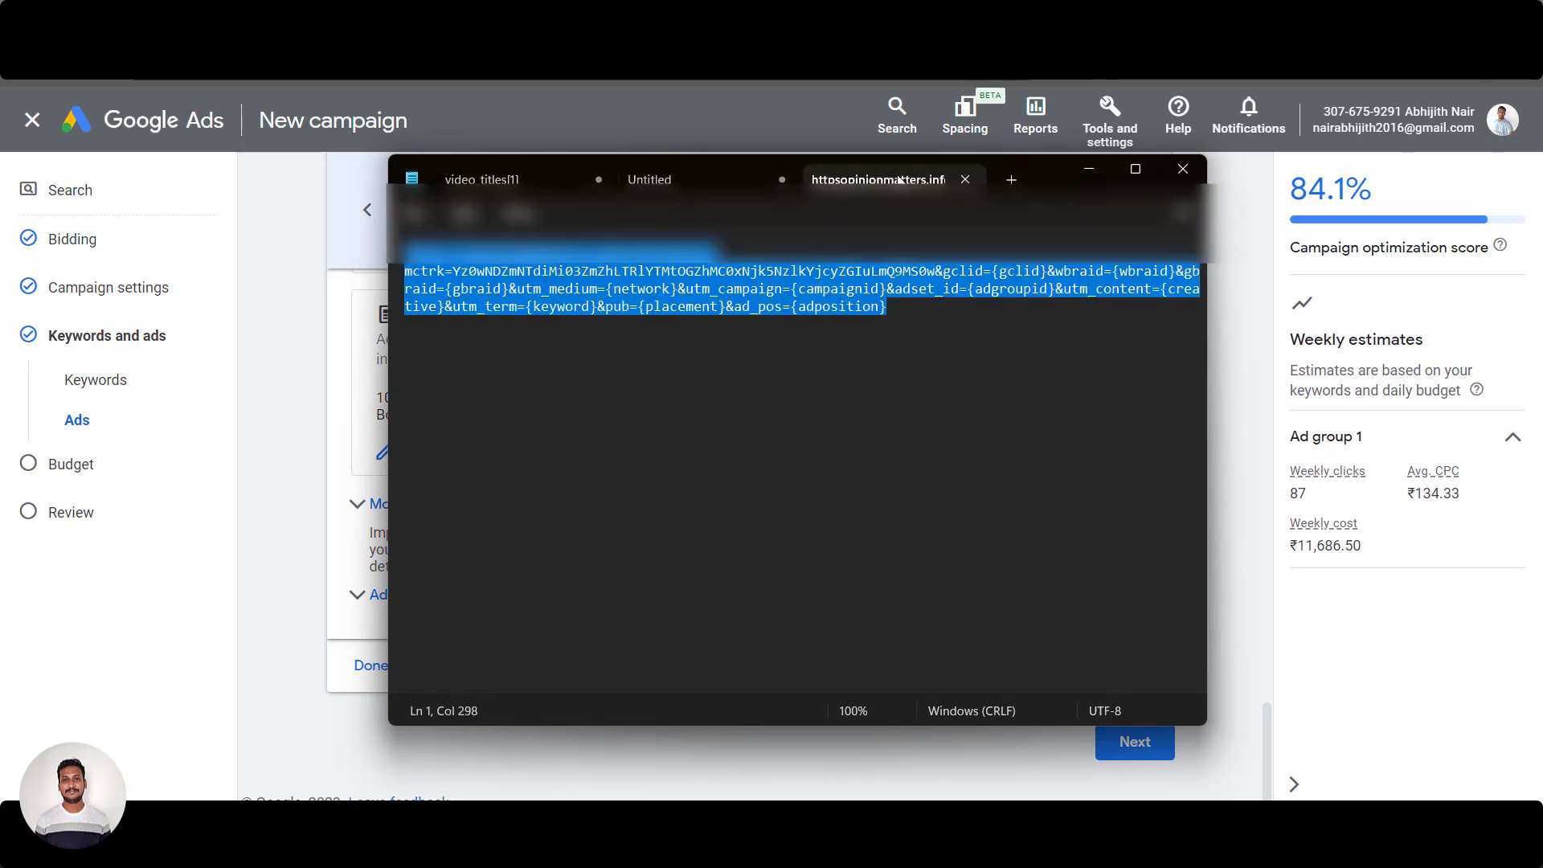
click(730, 261)
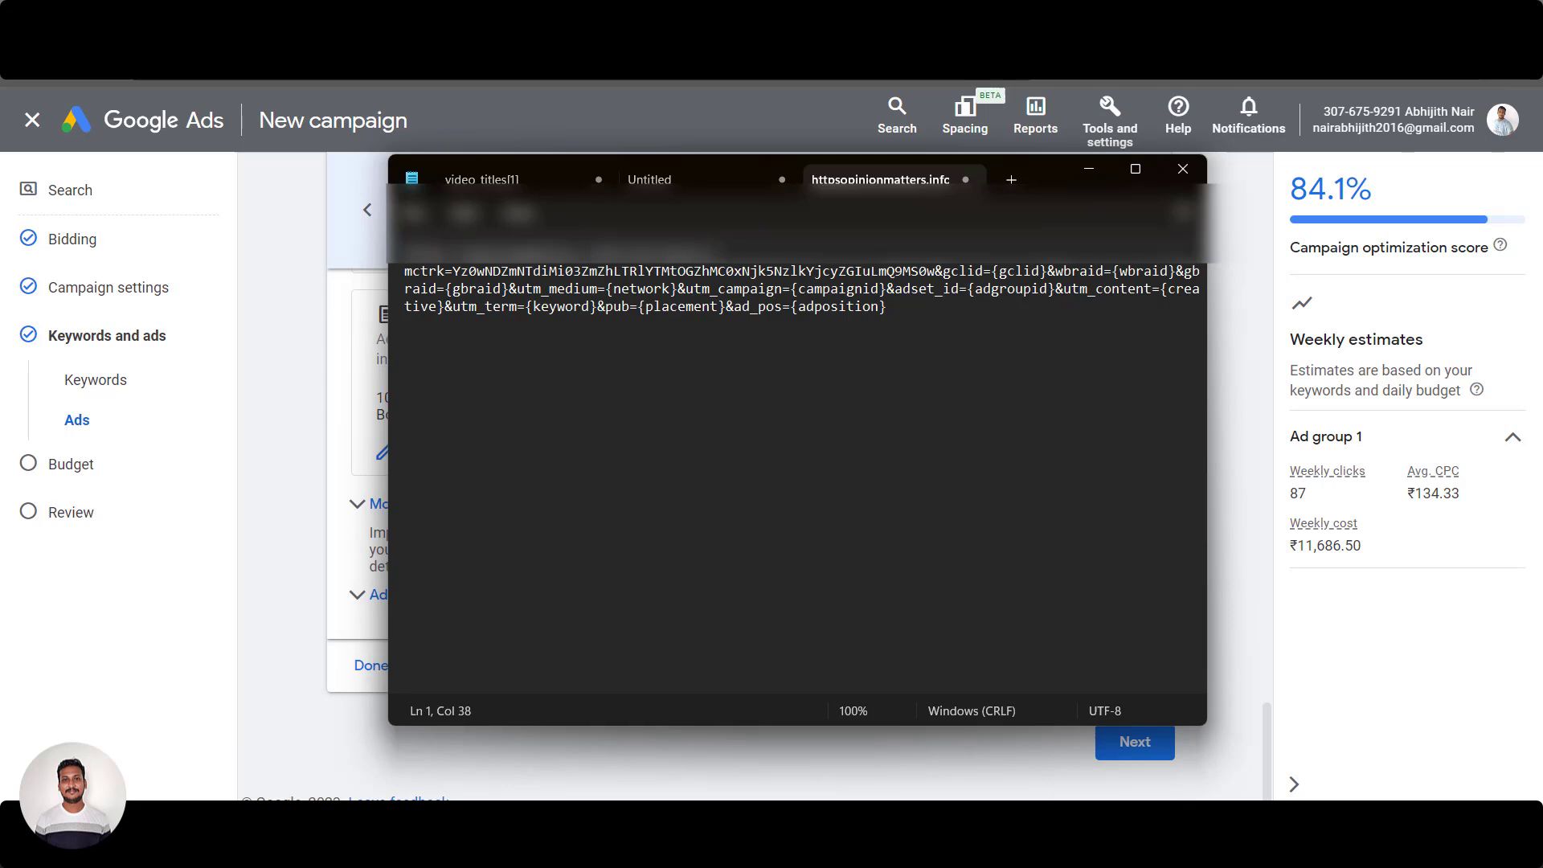
key(Return)
key(Return)
drag(708, 256, 413, 256)
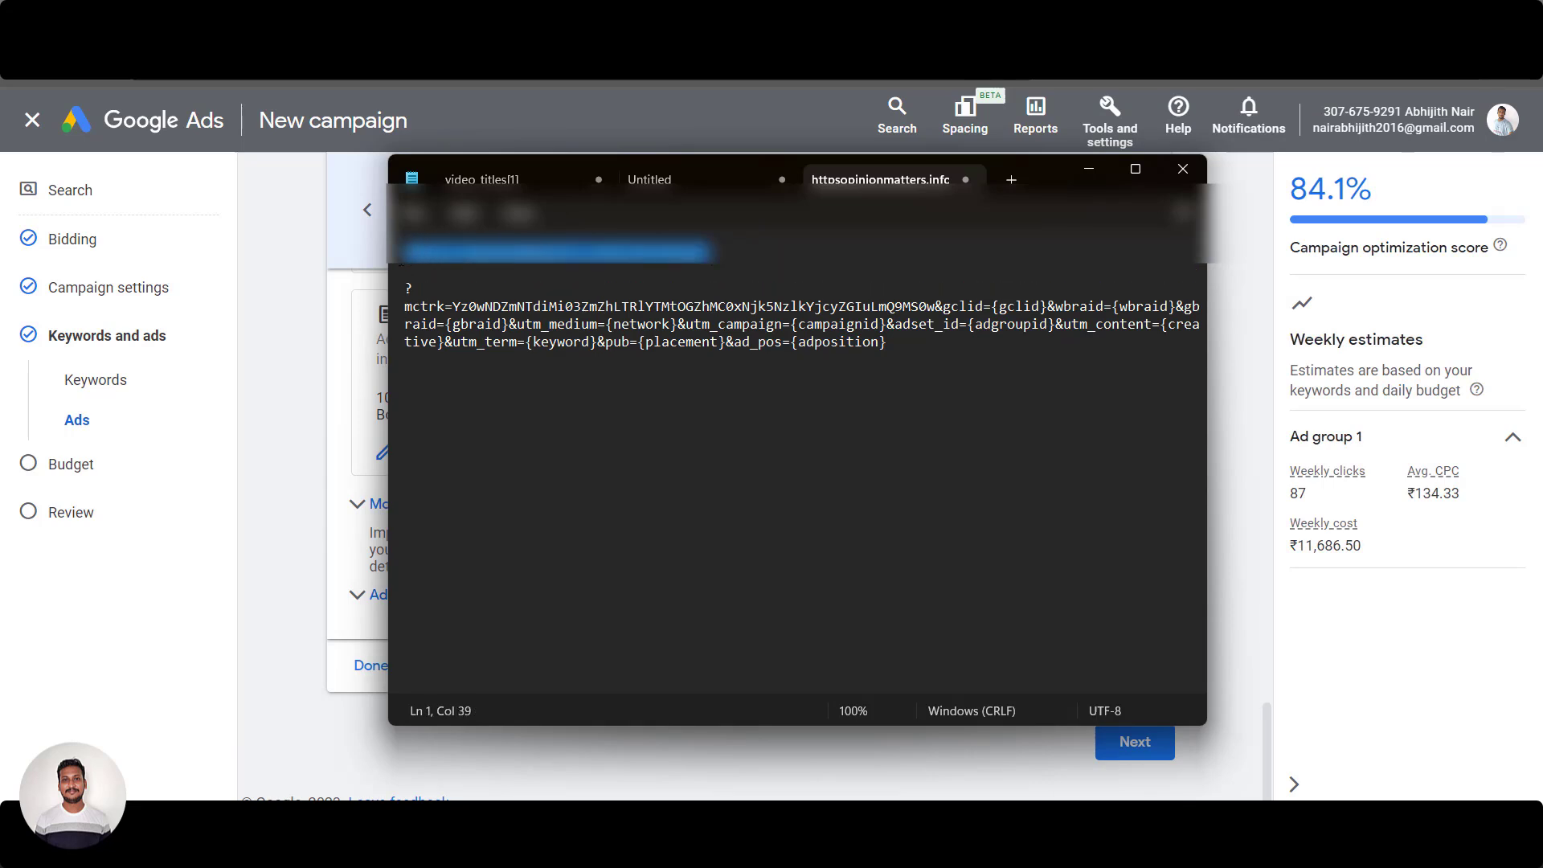
drag(959, 353, 467, 283)
click(467, 282)
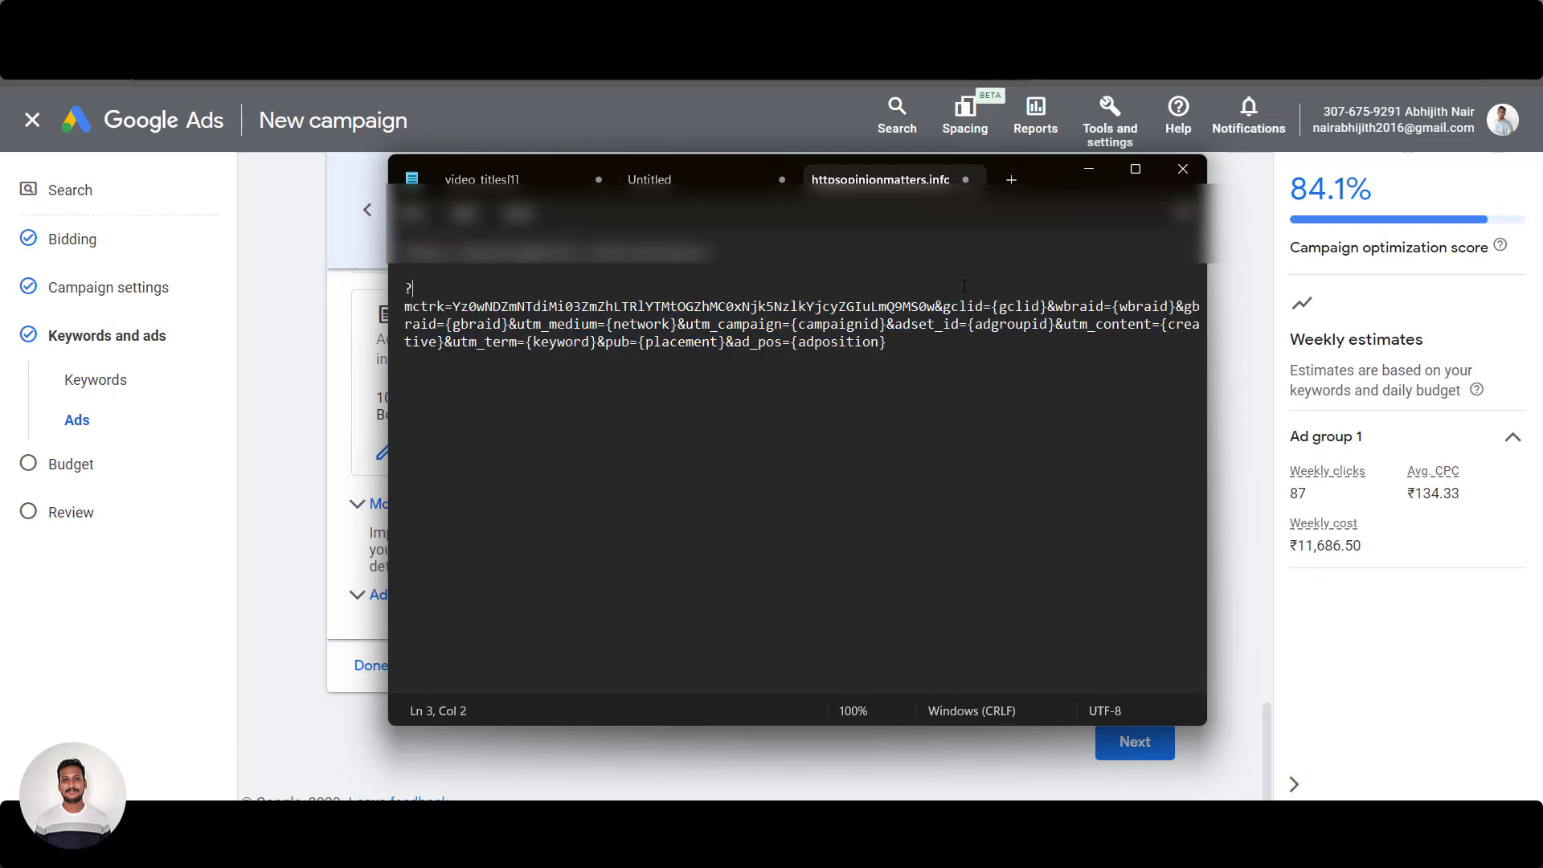
click(1089, 168)
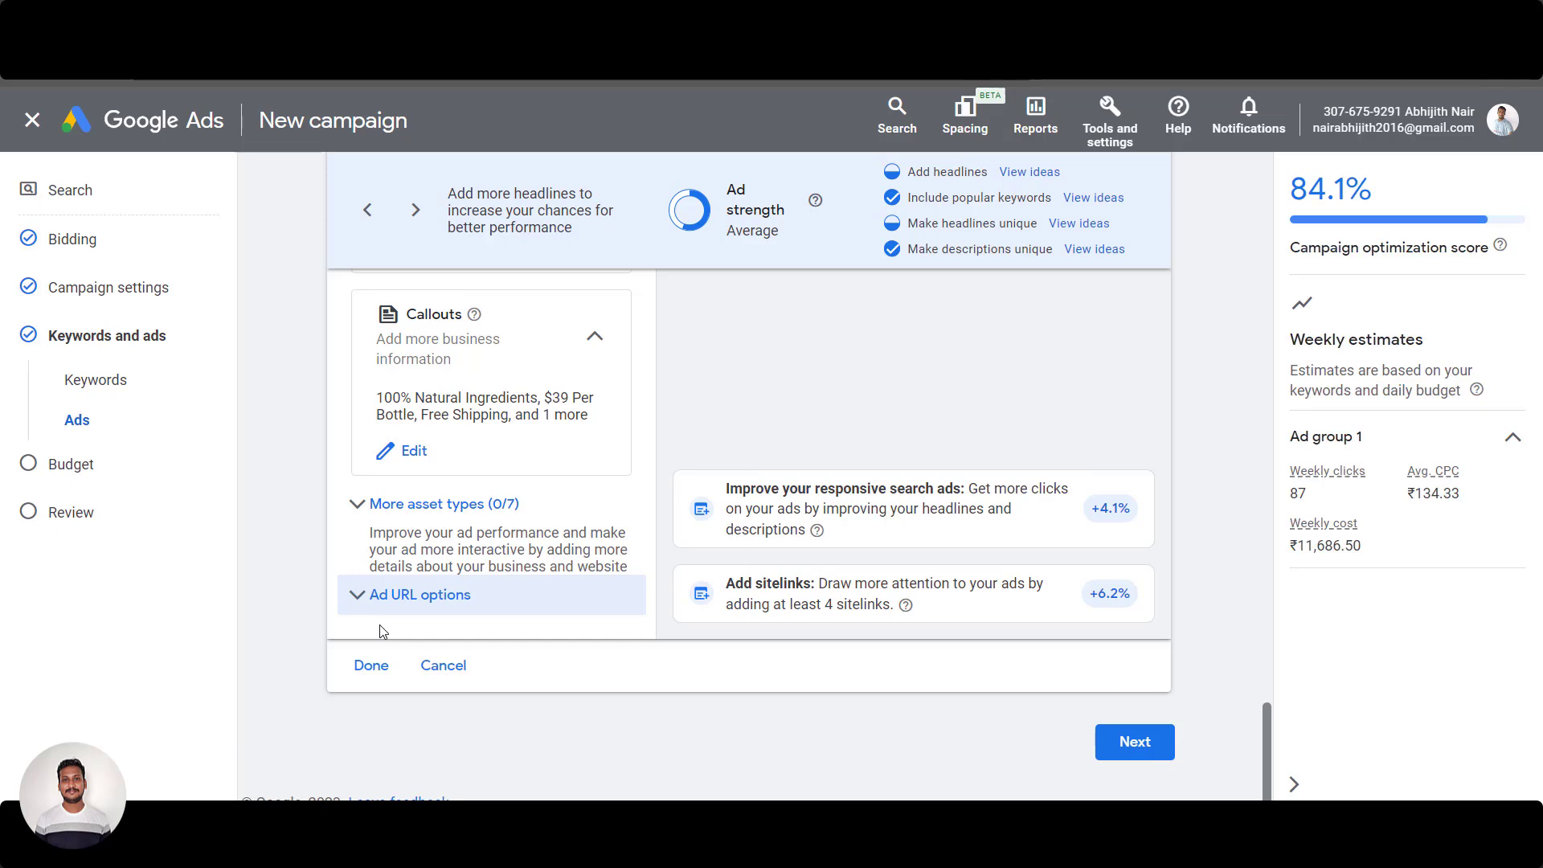
Finish the ad and advance to the Budget step, completing the identity confirmation and dismissing the survey
click(363, 669)
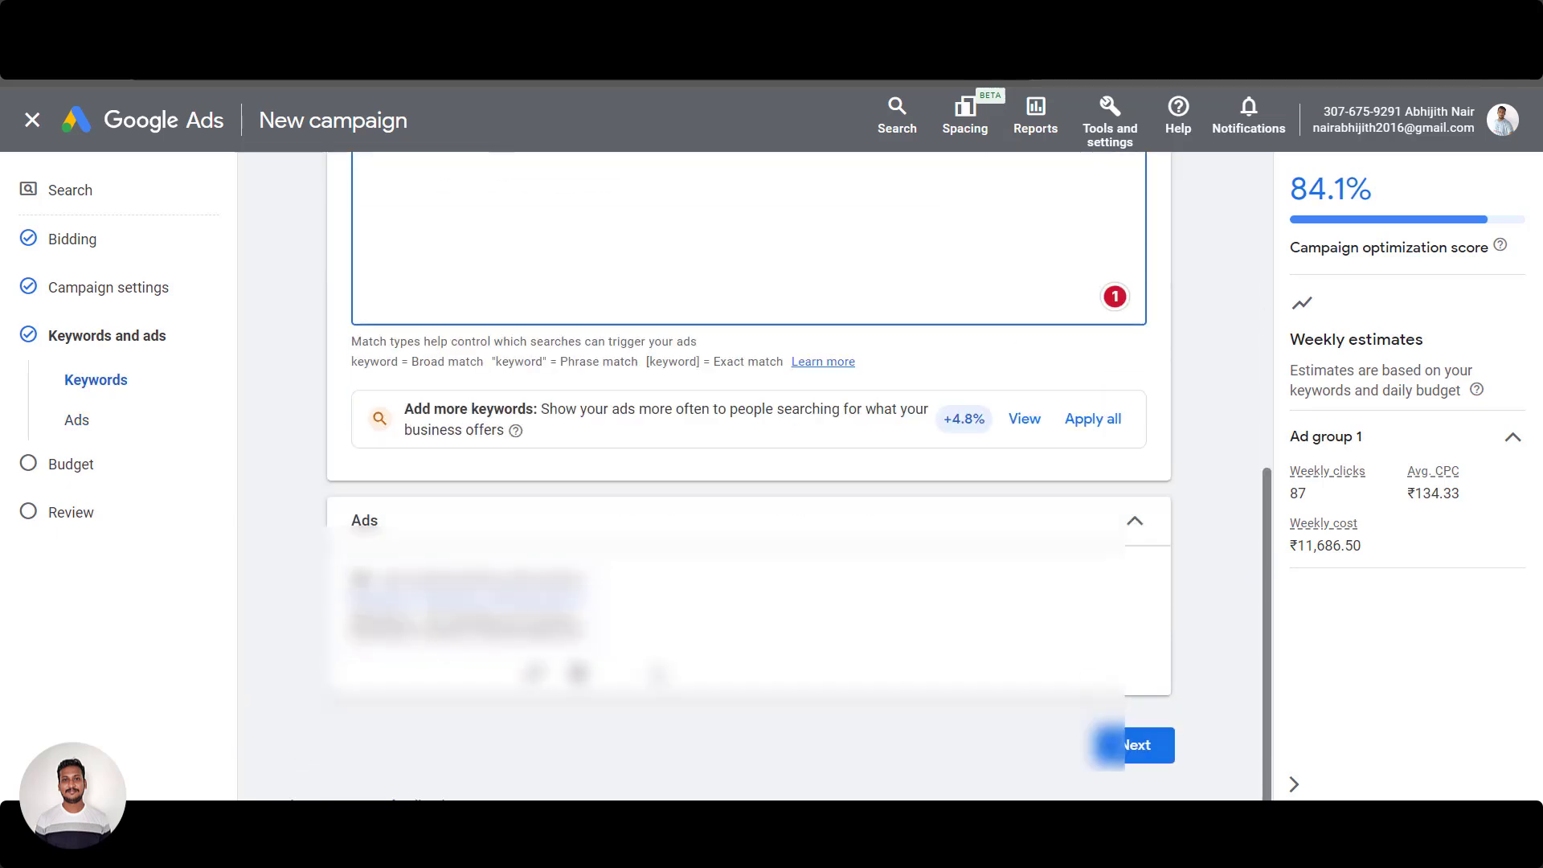
scroll(651, 429, up, 5)
scroll(434, 492, down, 5)
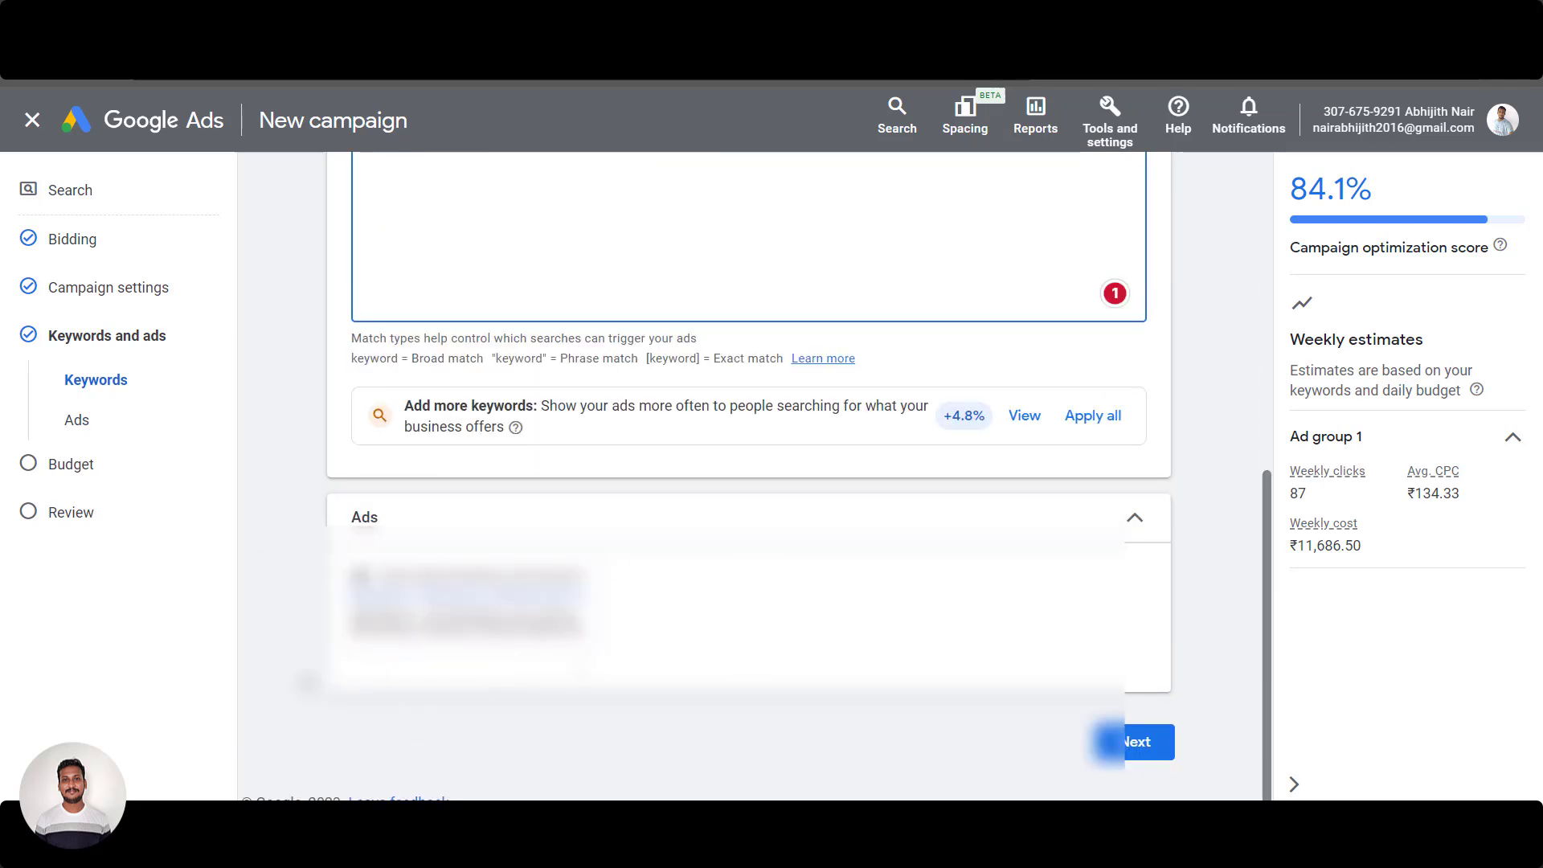
click(1126, 758)
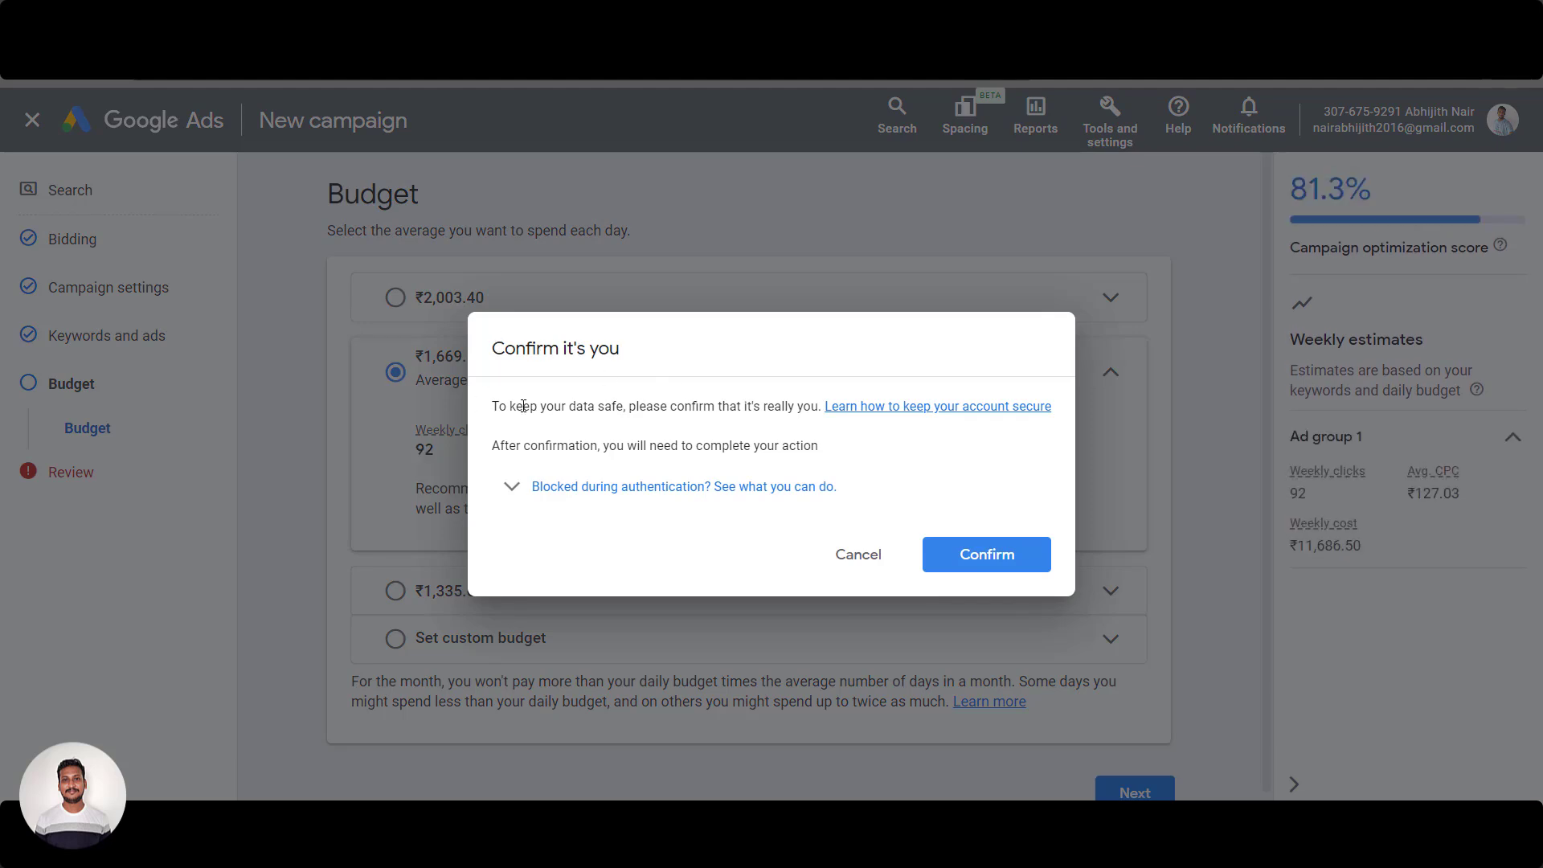
click(1005, 561)
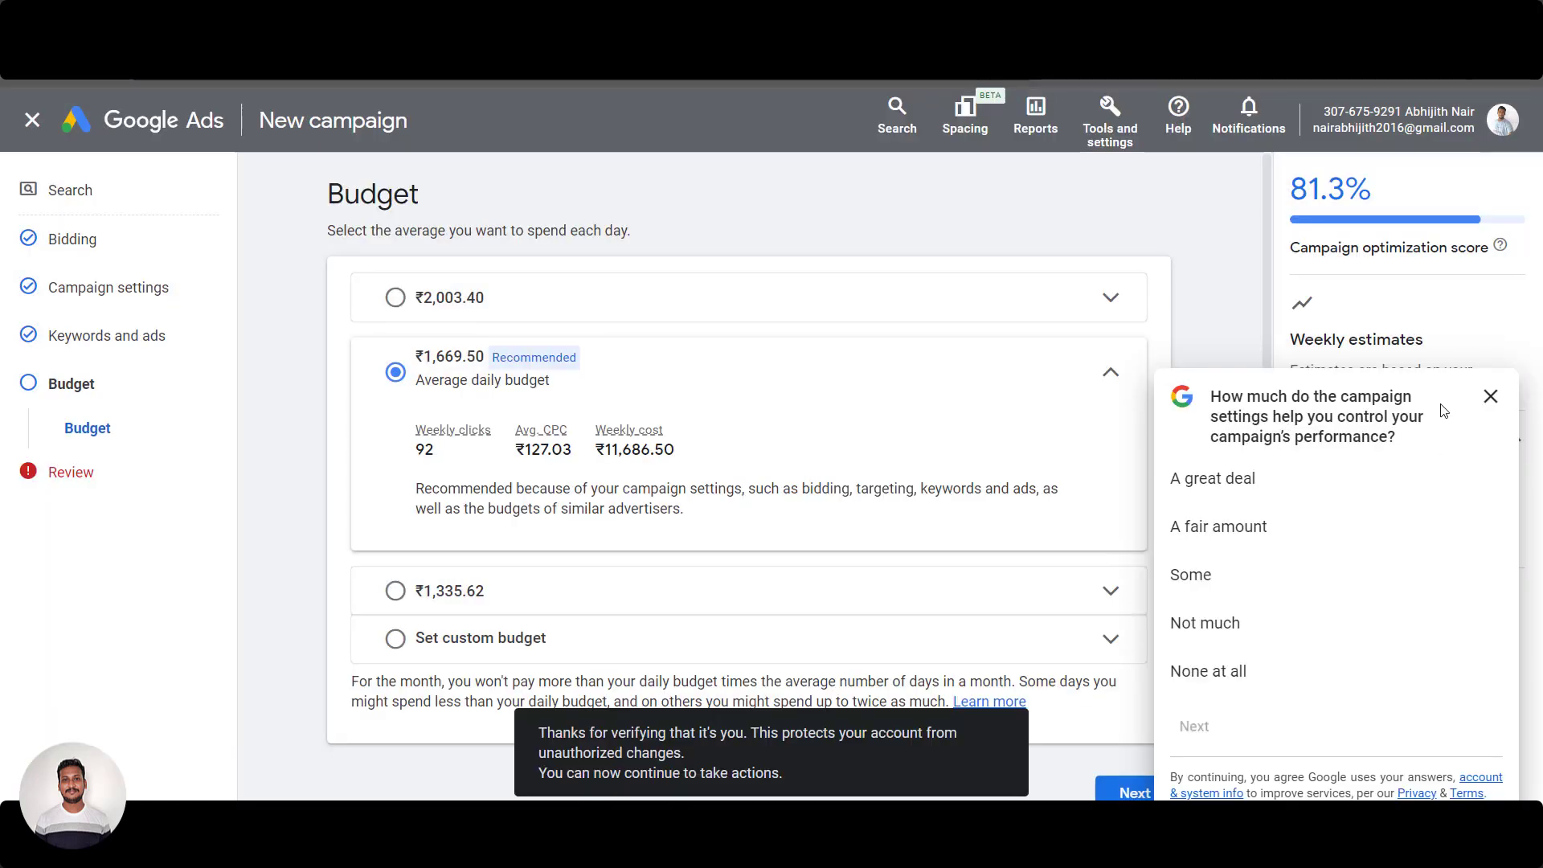
click(1491, 396)
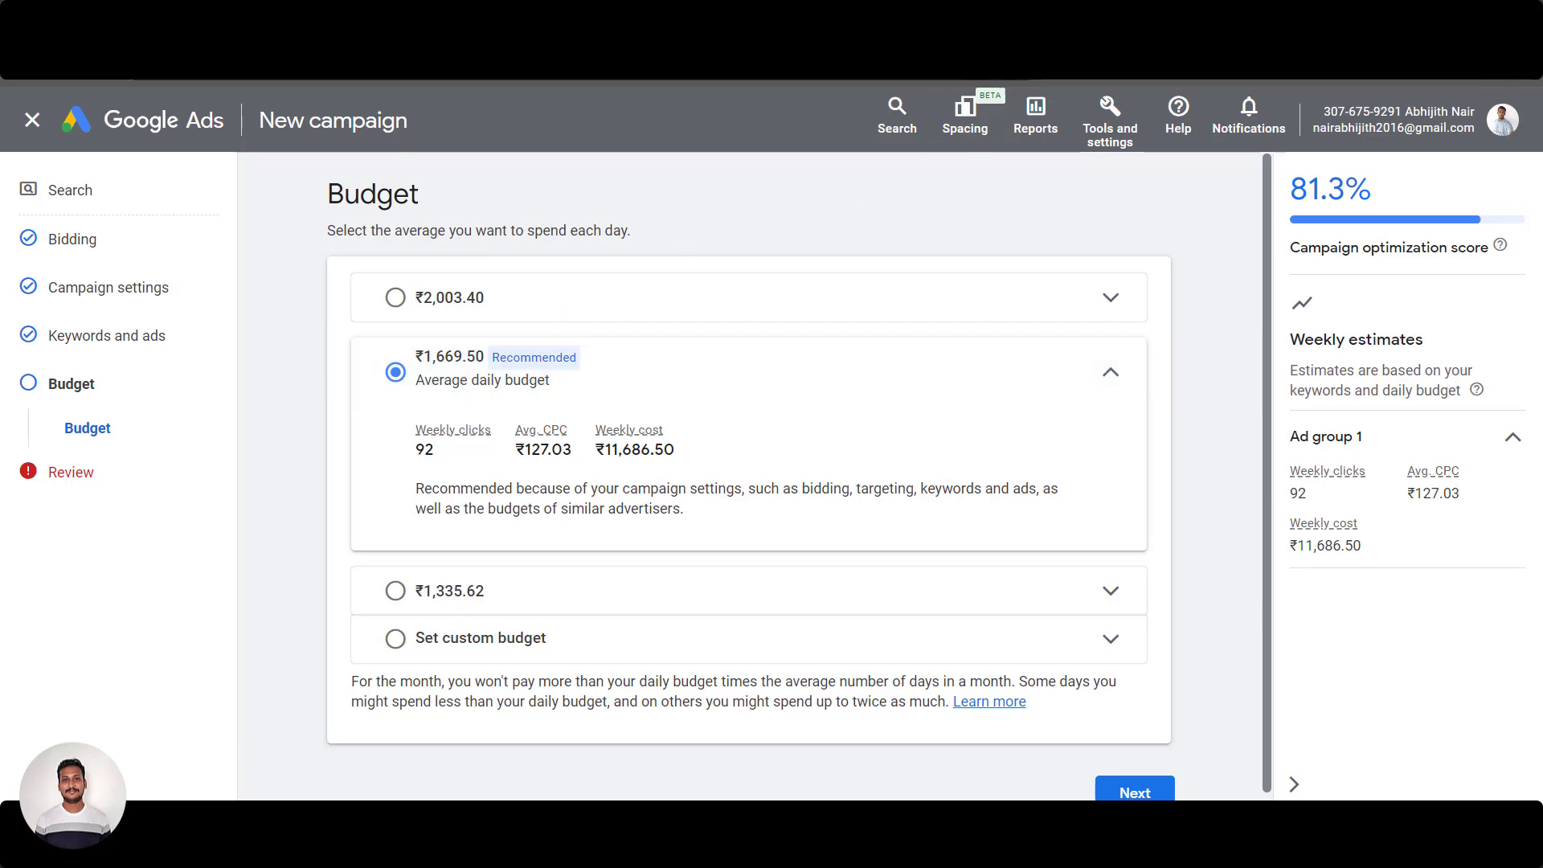
Look up the conversion of 1700 INR to US dollars in a new browser tab and return to the campaign budget
key(ctrl+t)
text(170)
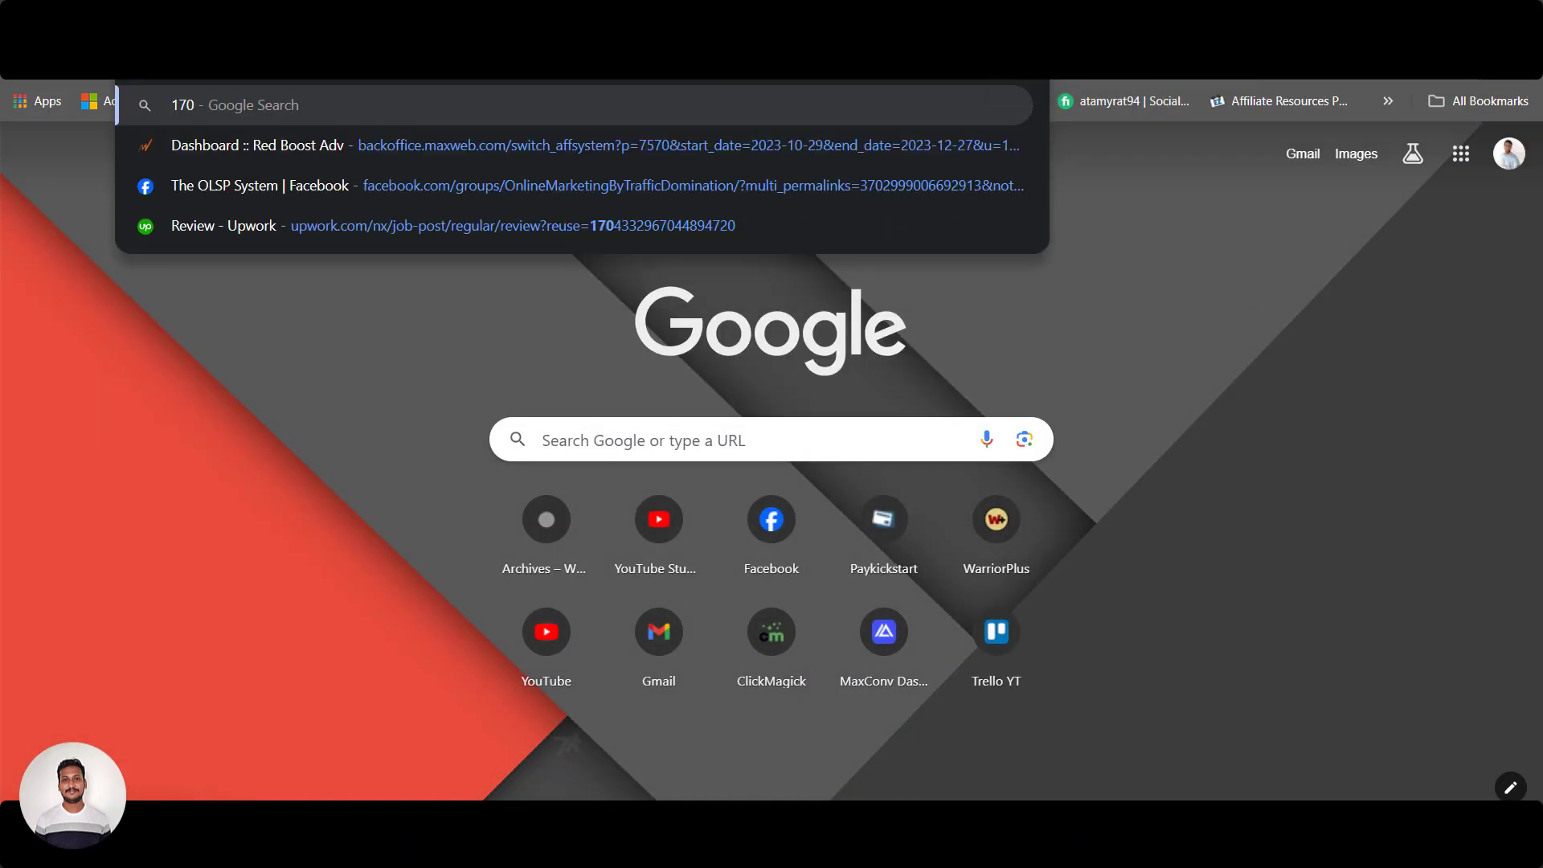
text(0 INR to)
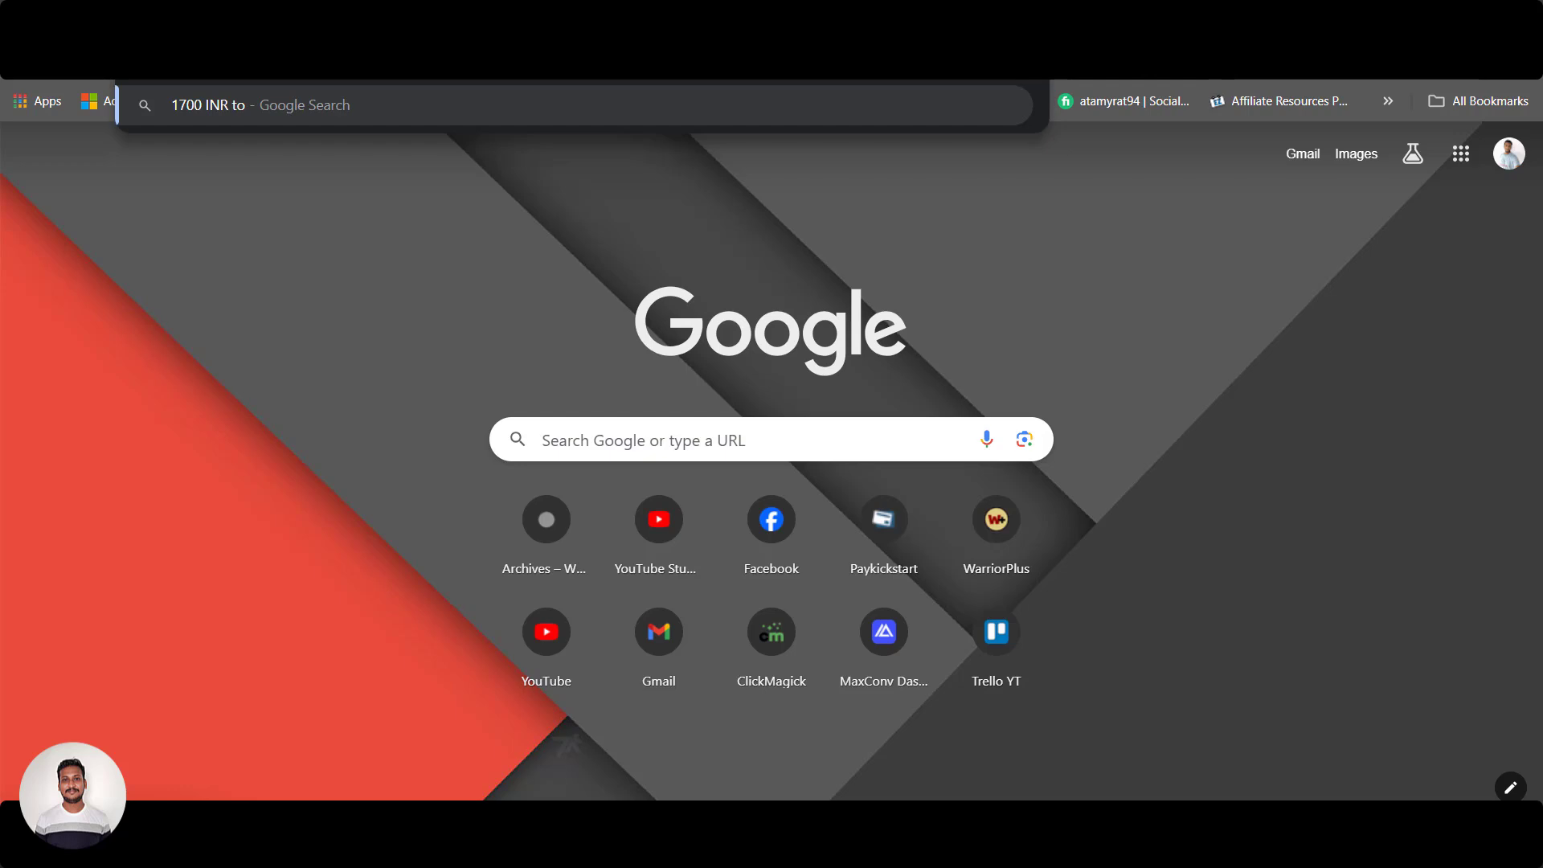
text( $)
key(Return)
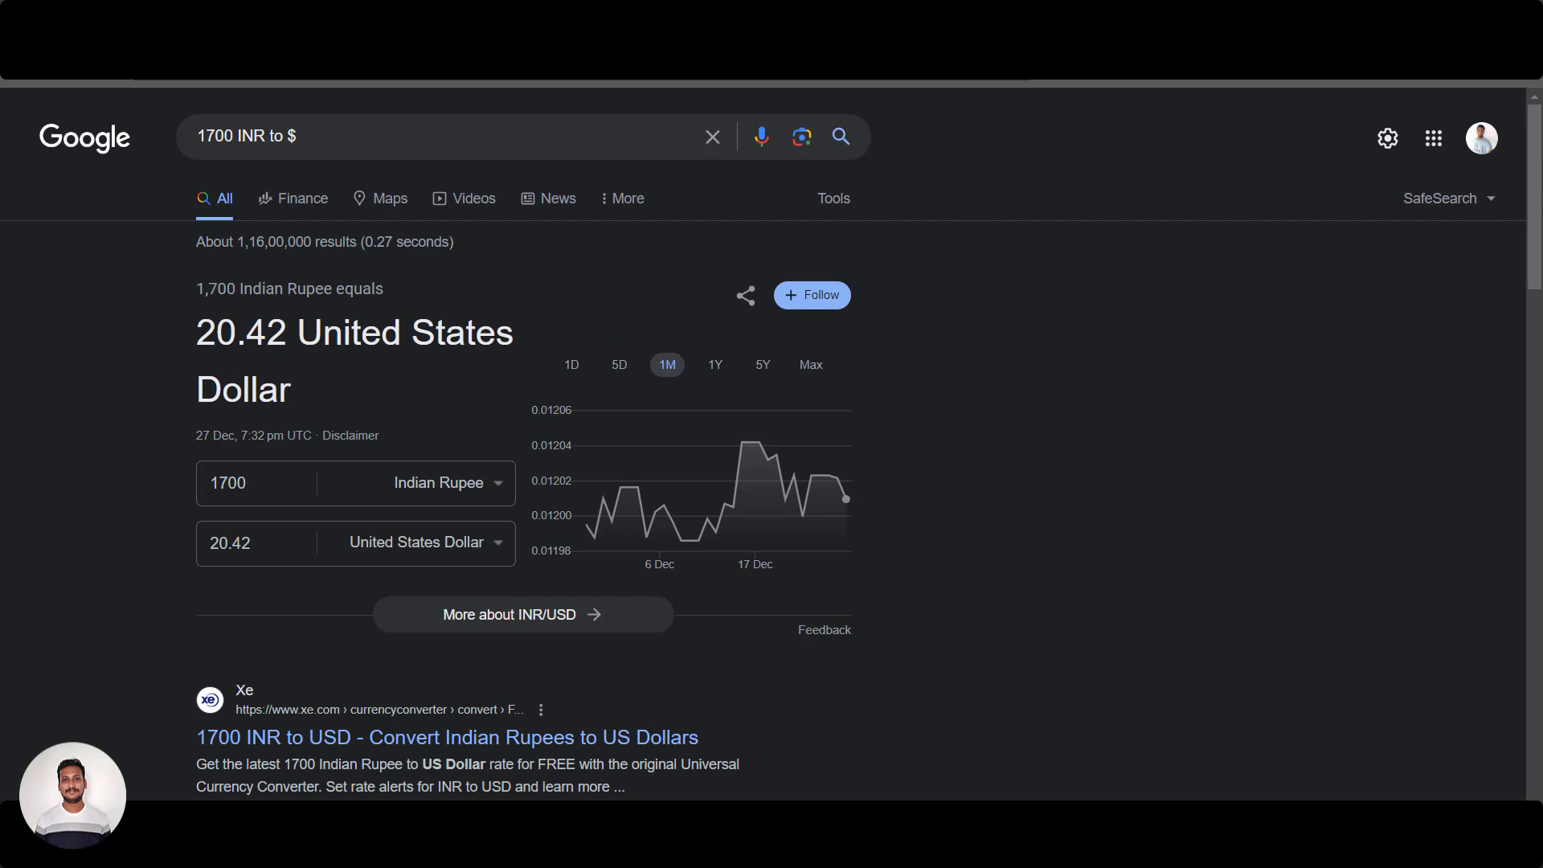
key(ctrl+w)
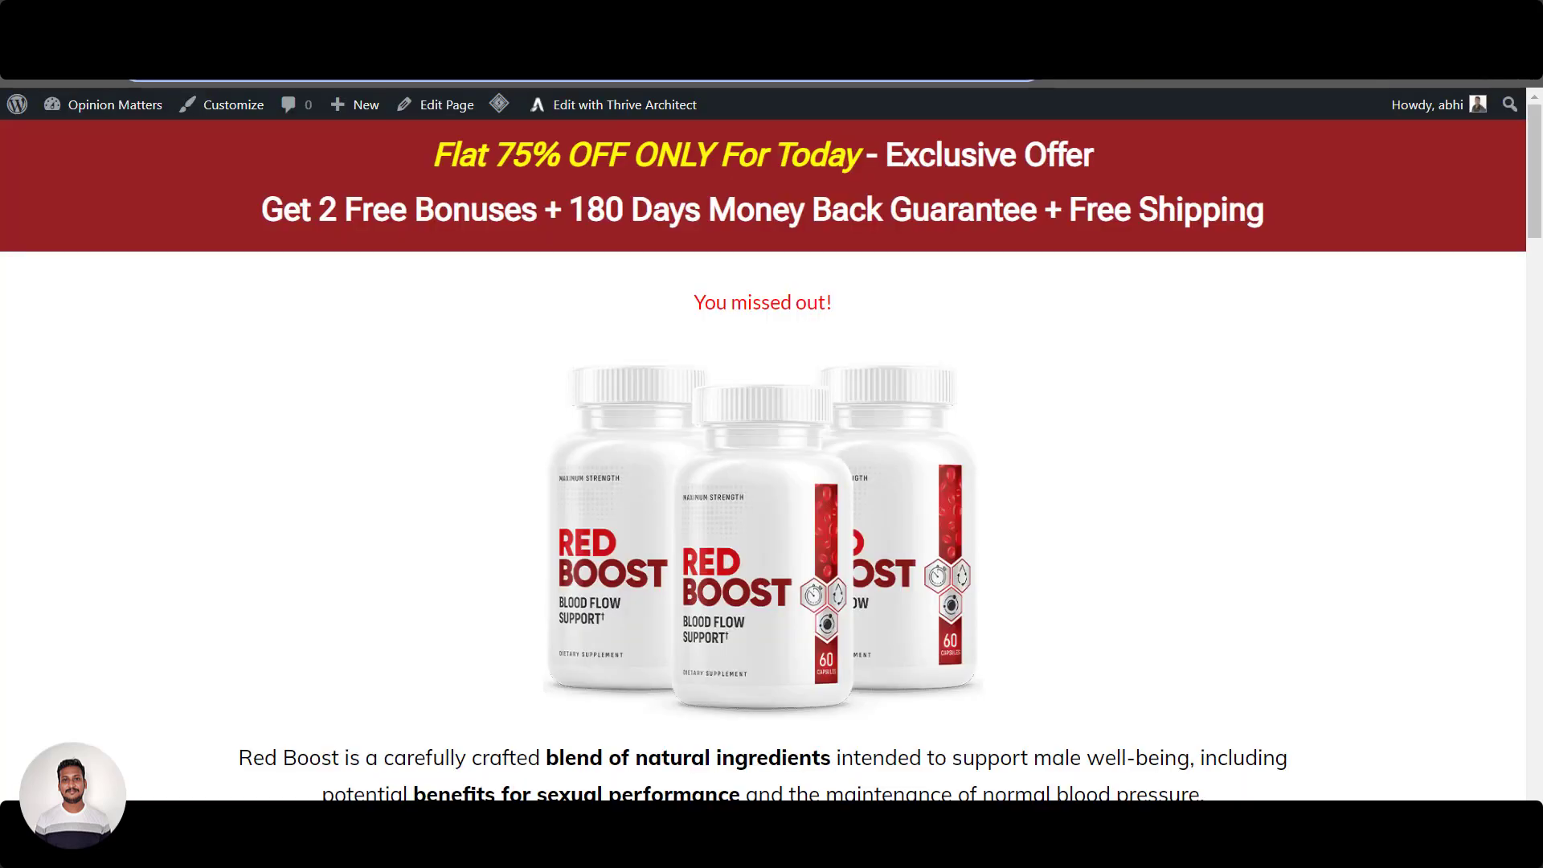
key(ctrl+Tab)
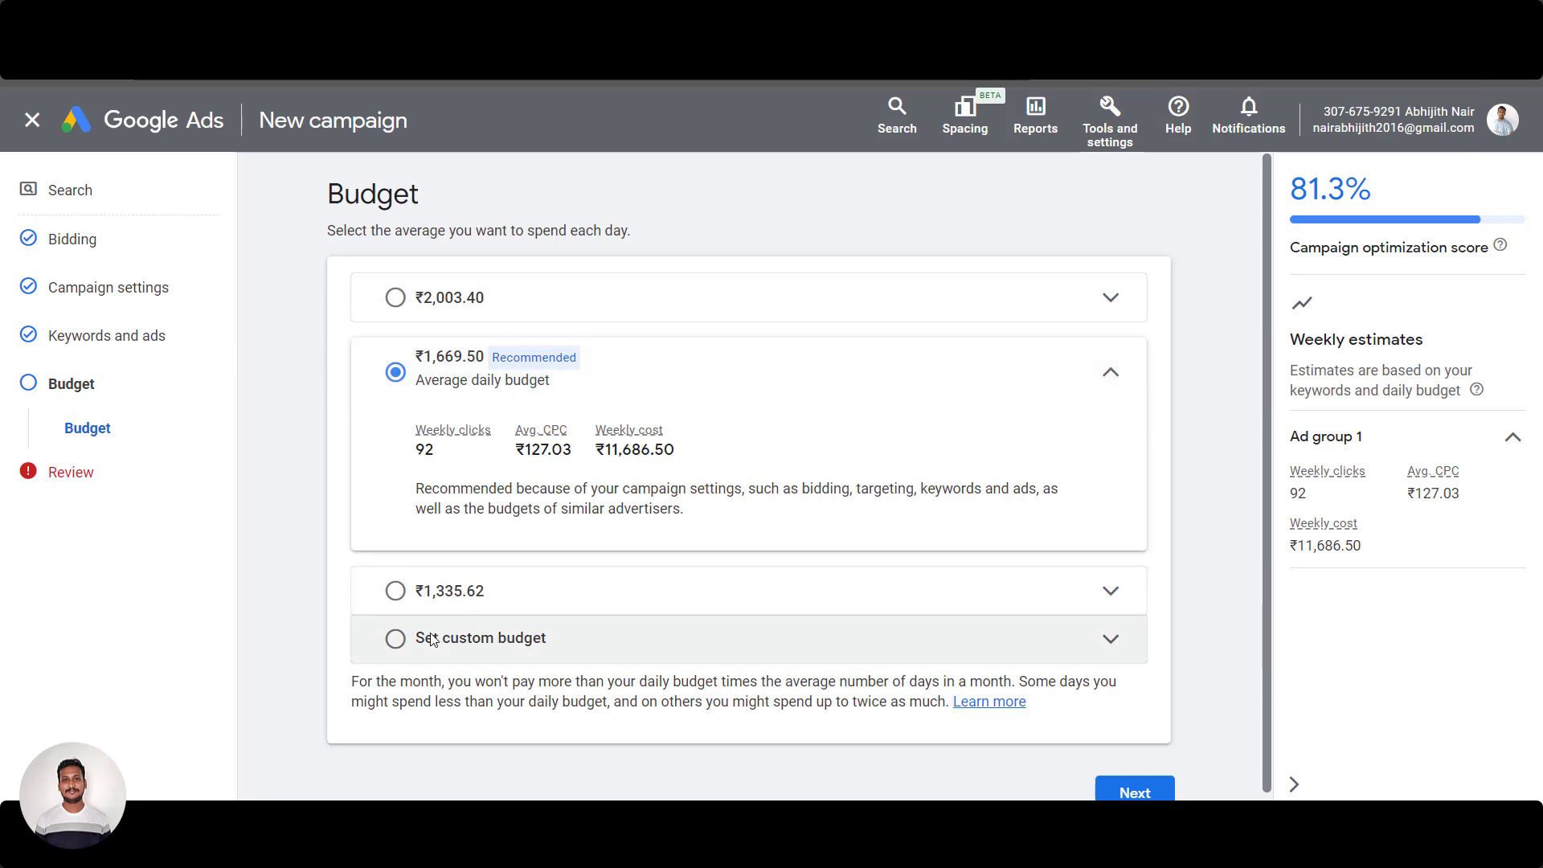
Choose a custom budget and set the campaign's average daily budget to ₹1000
click(1119, 613)
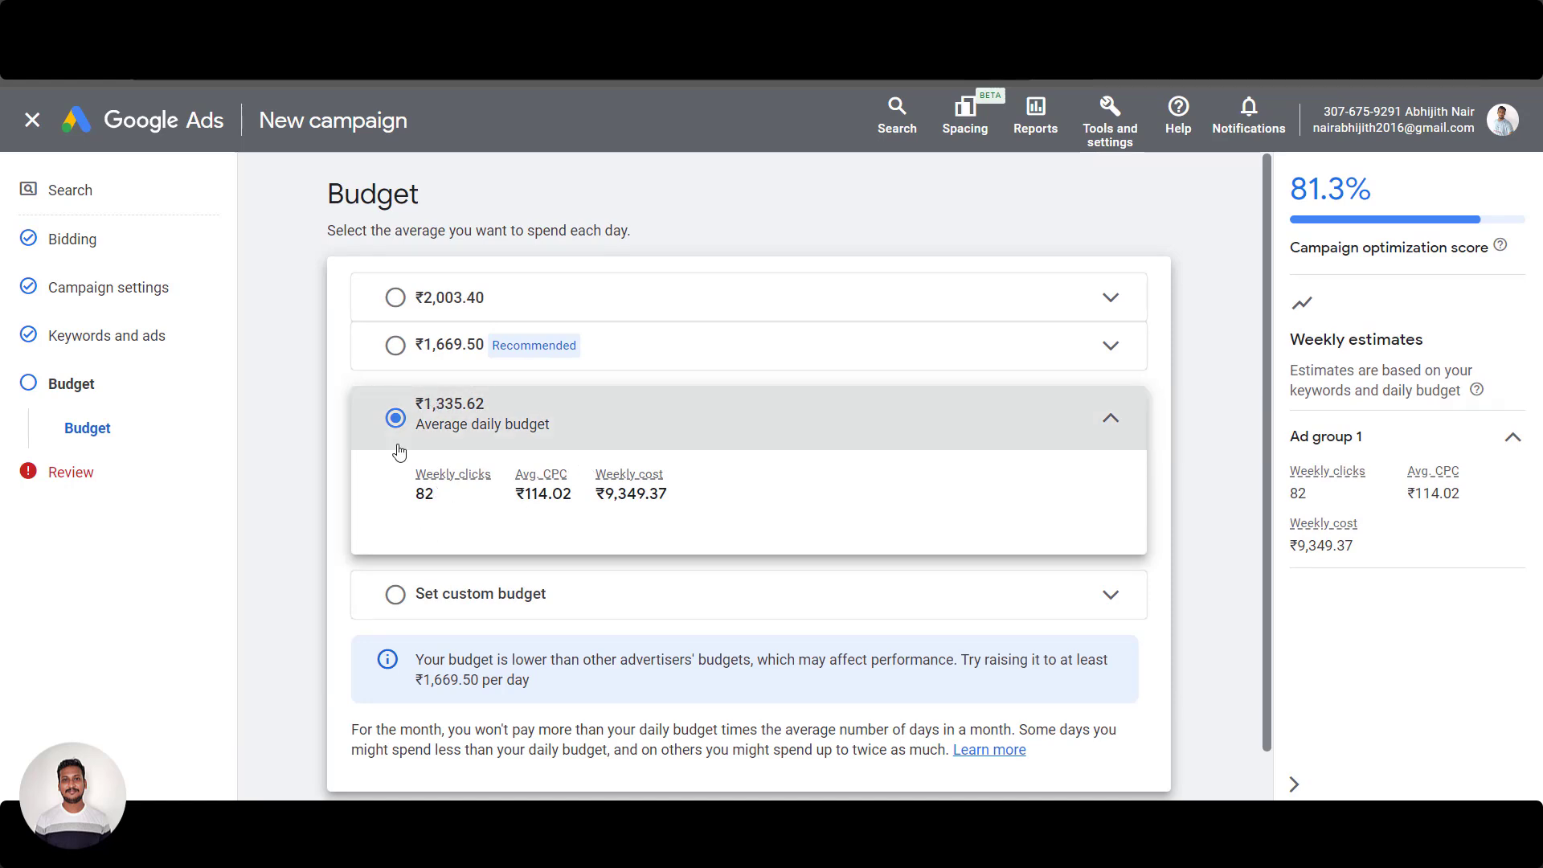
click(1086, 599)
drag(571, 548, 397, 557)
text(1000)
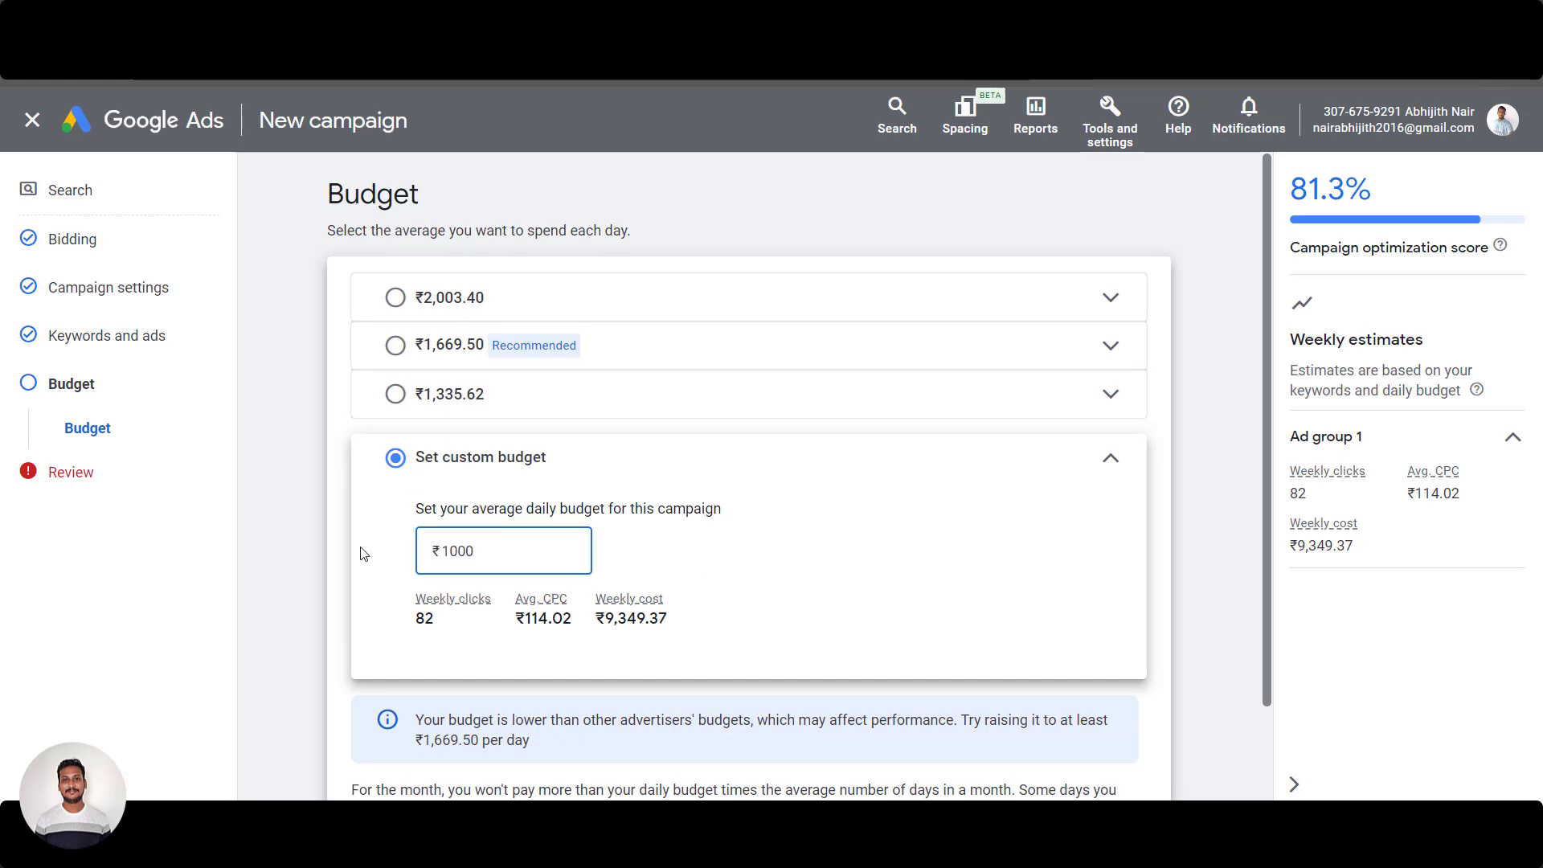
Set the campaign's custom average daily budget to ₹1,500.00 and continue to the Review step
click(271, 413)
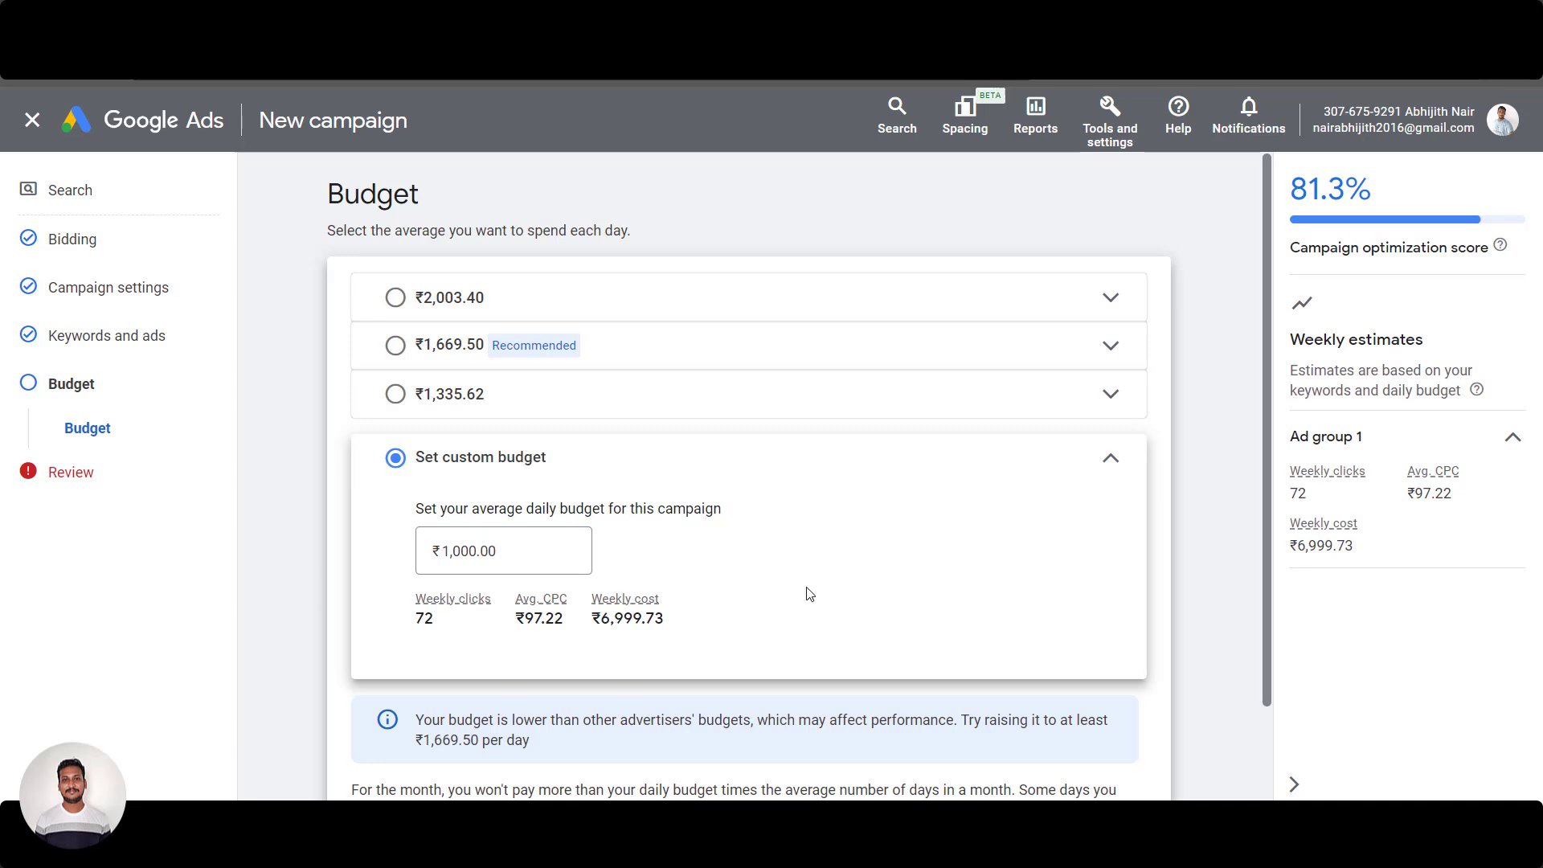
scroll(627, 601, down, 1)
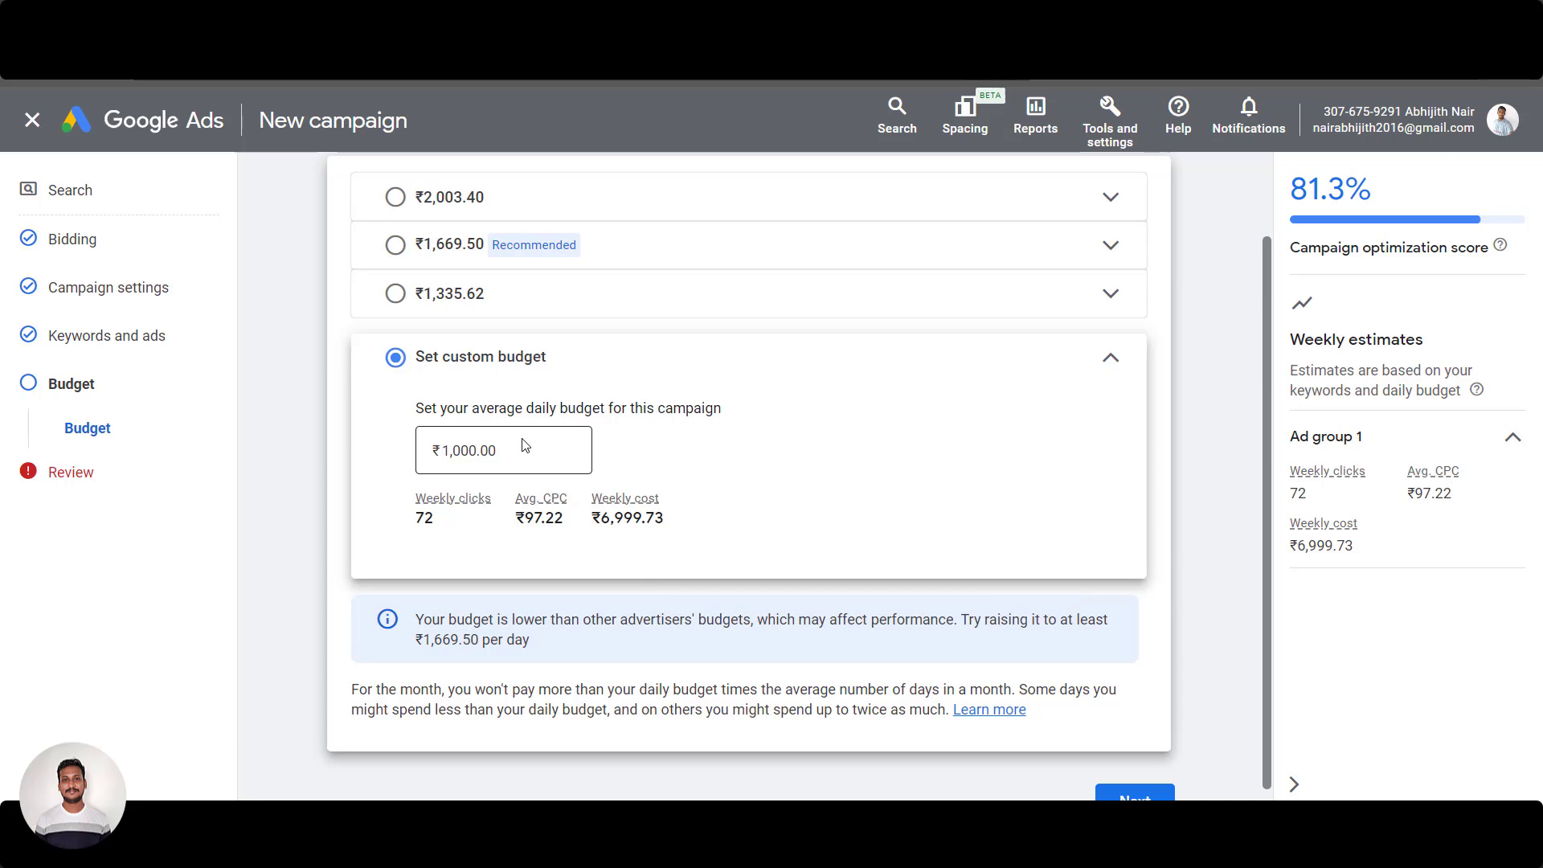
scroll(923, 458, down, 1)
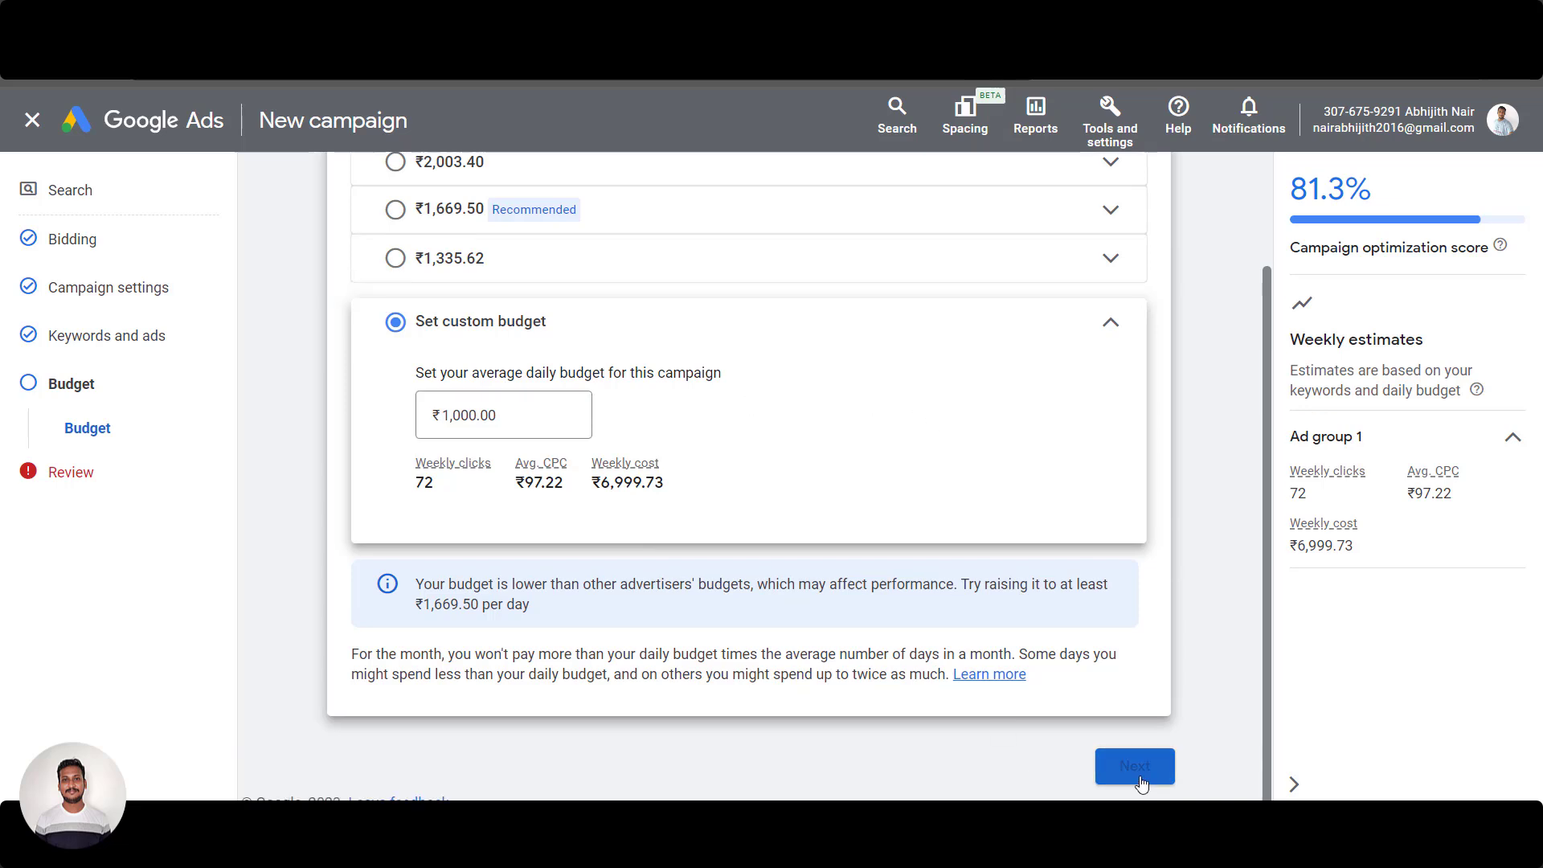
drag(458, 411, 474, 410)
text(500)
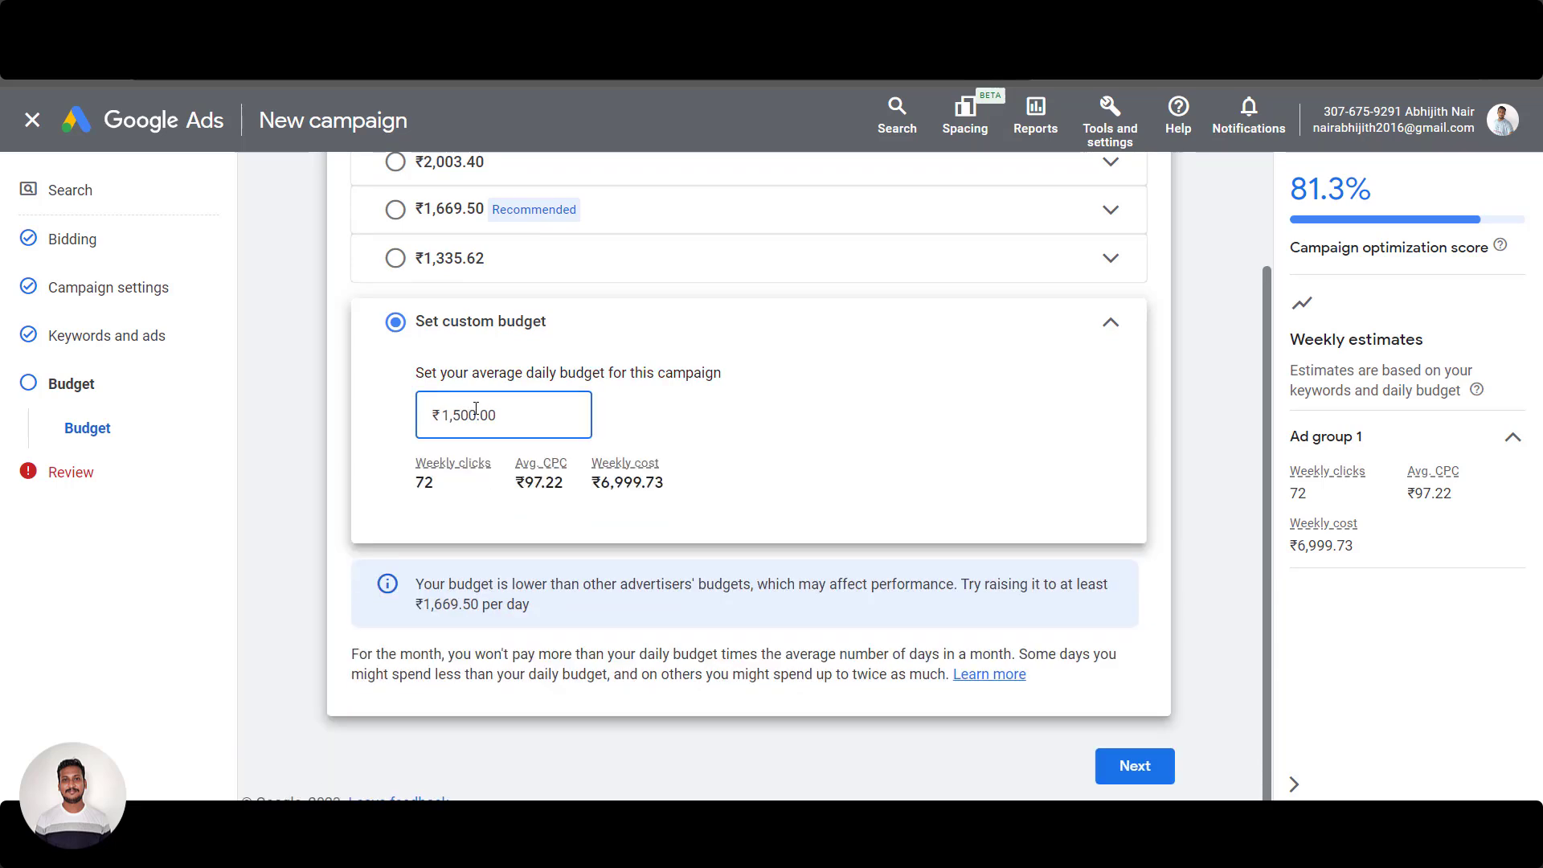
click(258, 413)
click(1144, 769)
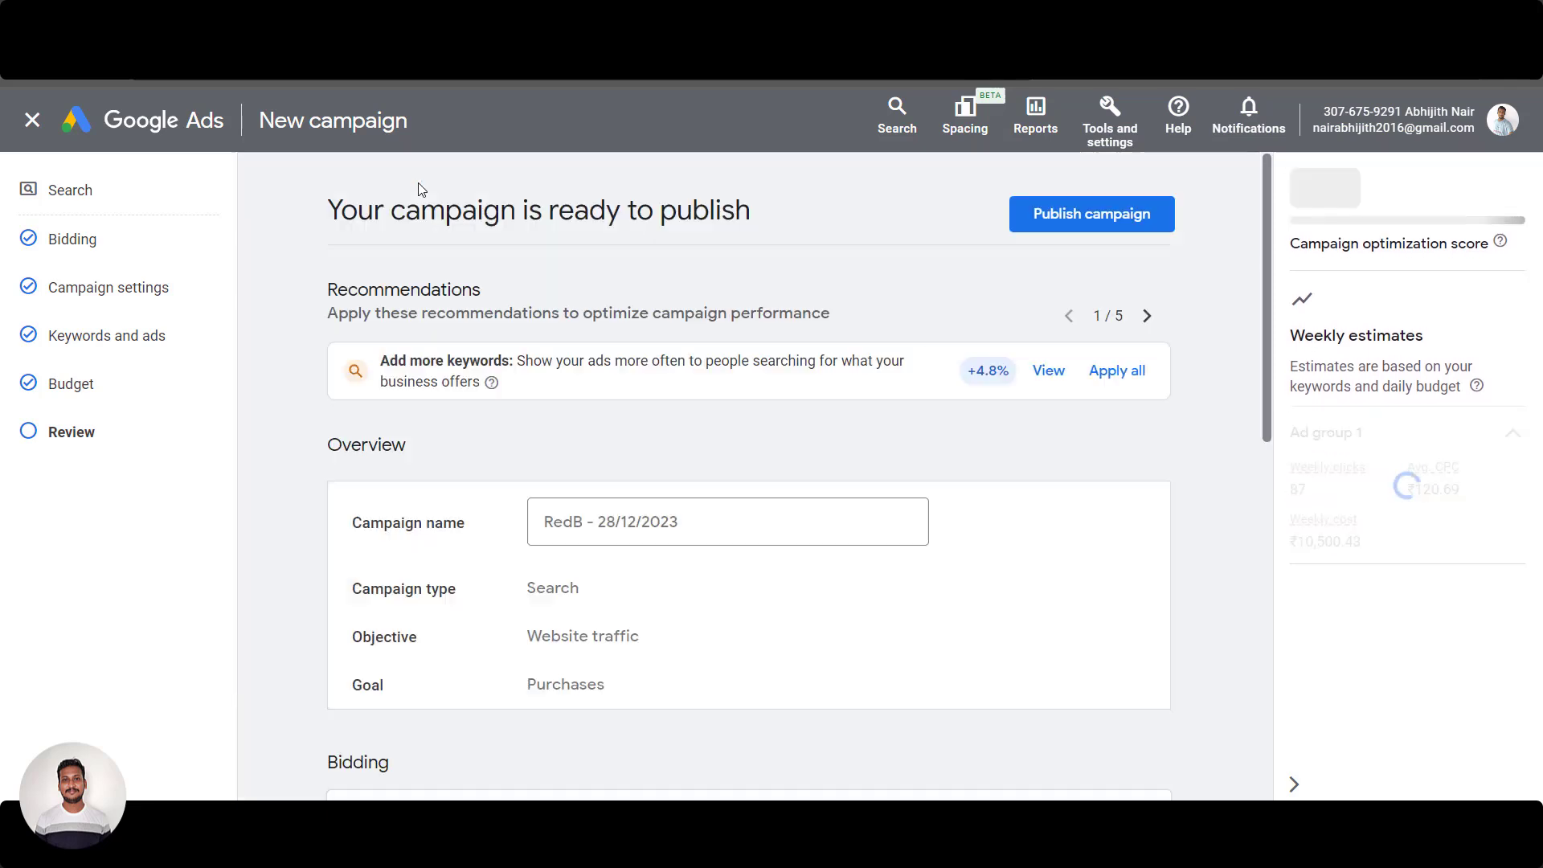
Review the campaign's overview, bidding, settings, keywords, ads and budget summary, and publish the campaign
scroll(656, 474, down, 10)
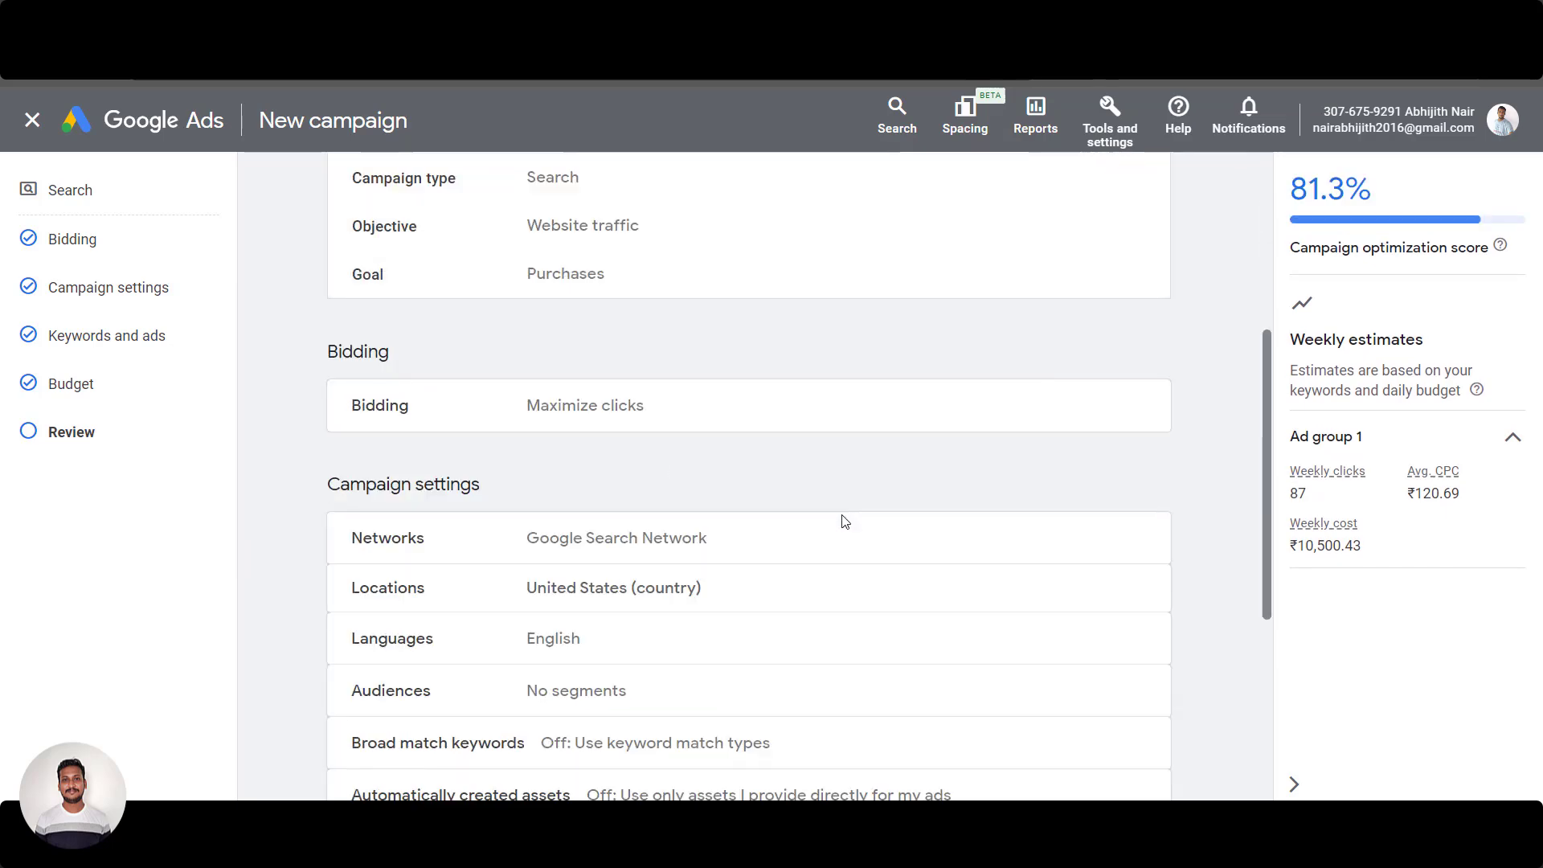
scroll(667, 442, up, 10)
scroll(683, 490, down, 10)
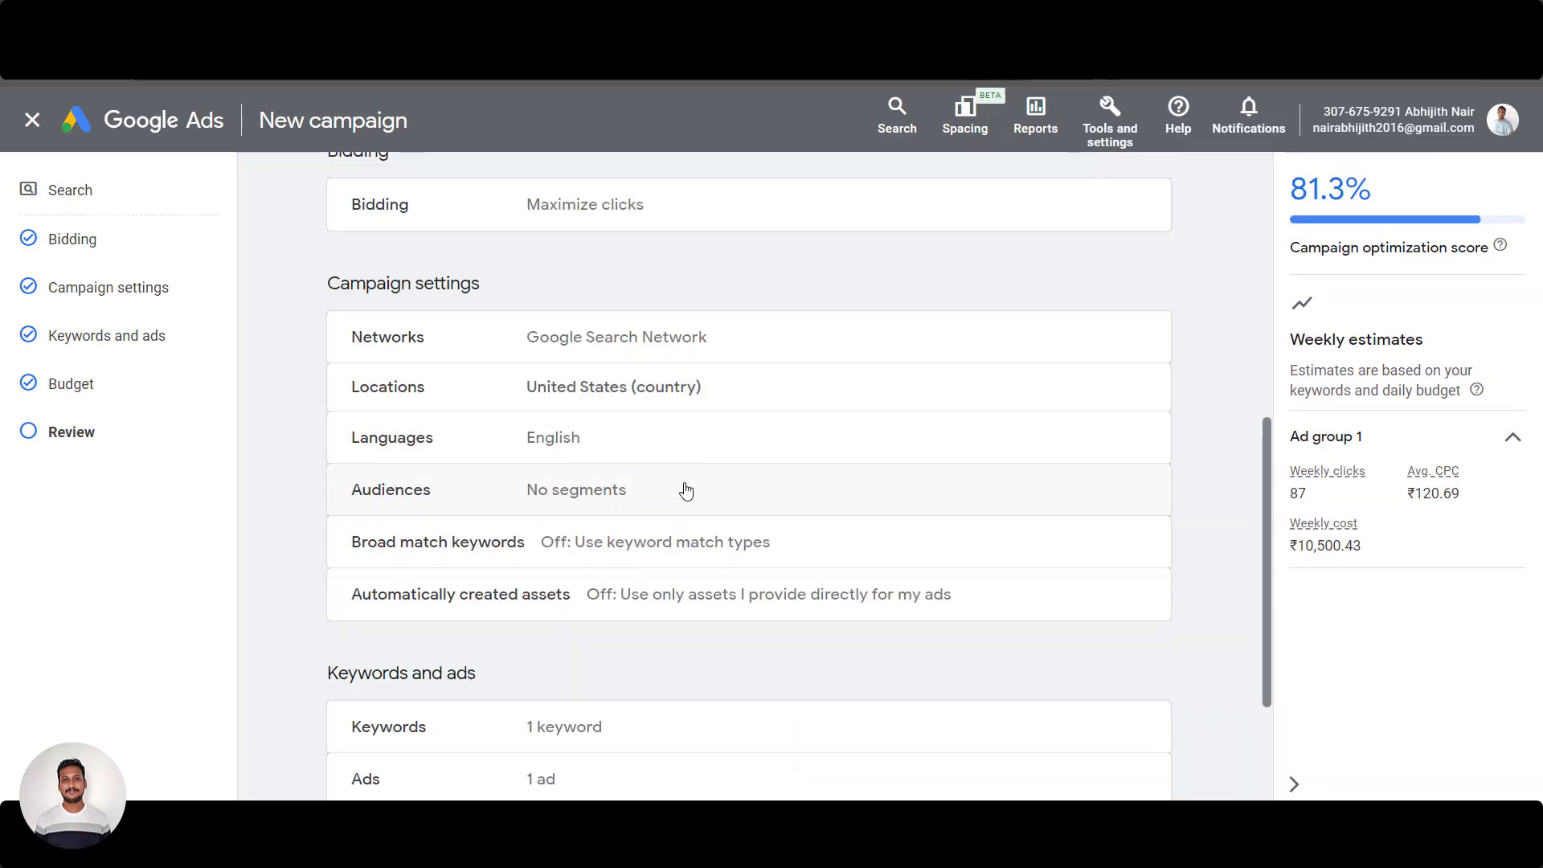
scroll(667, 514, up, 10)
scroll(635, 534, down, 6)
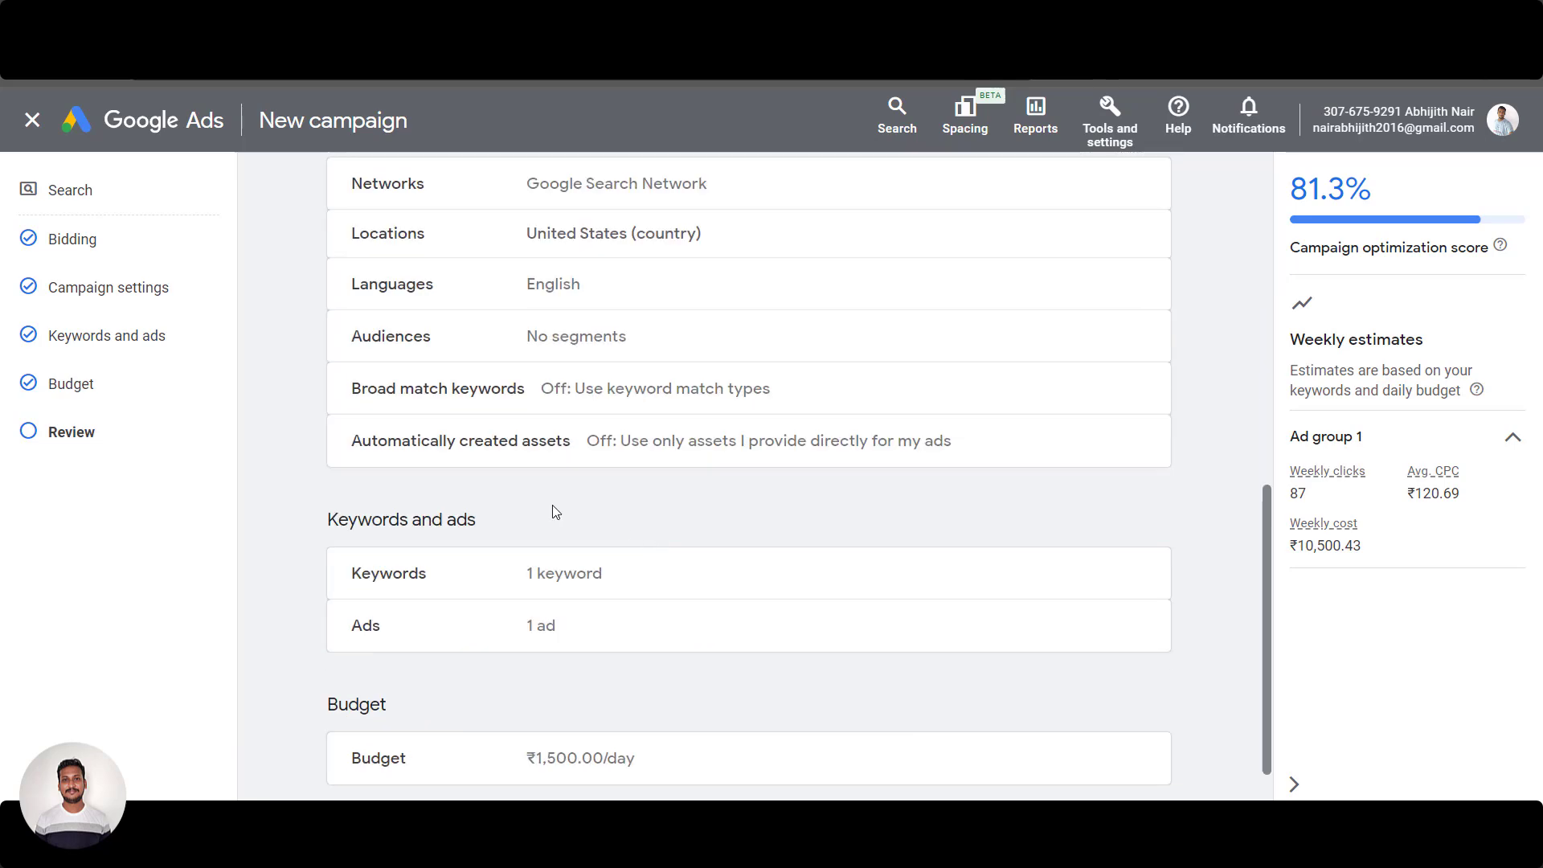
scroll(761, 496, down, 1)
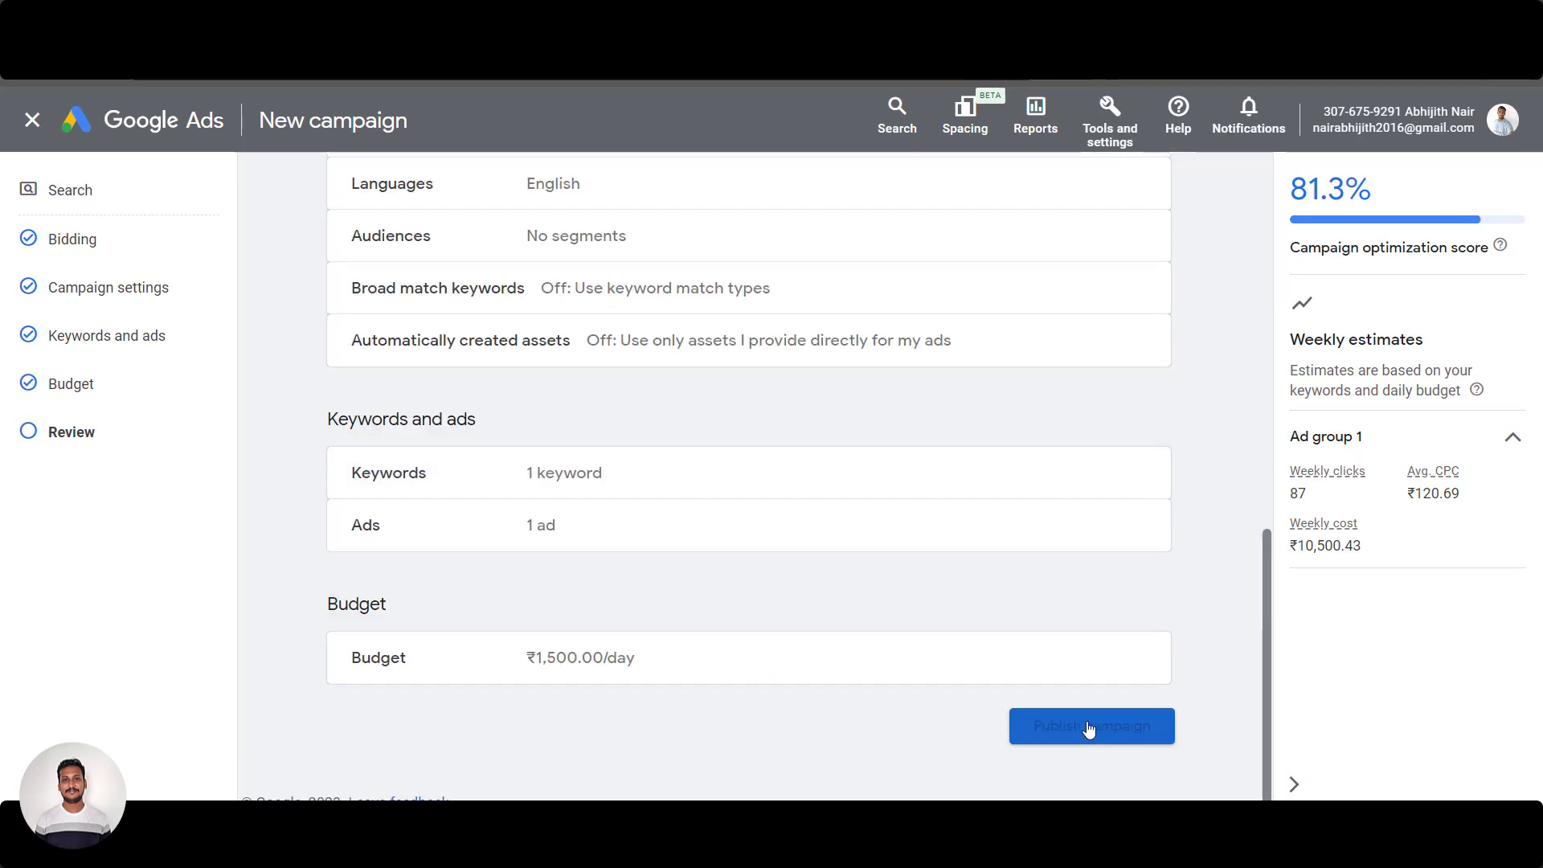
scroll(1083, 728, up, 3)
scroll(1069, 321, up, 7)
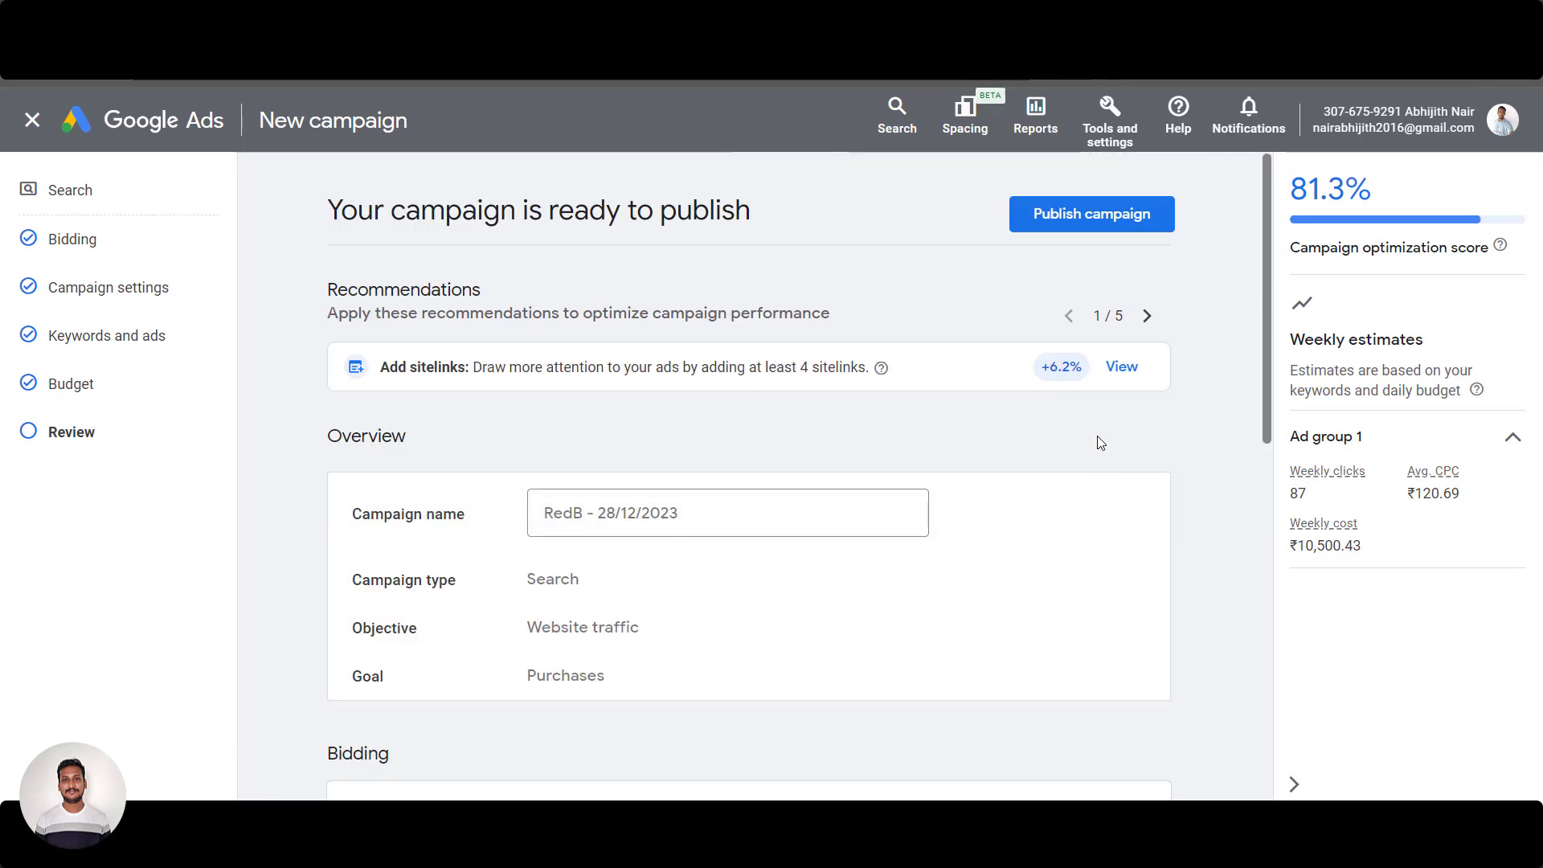
scroll(1019, 555, down, 8)
scroll(1019, 554, down, 3)
click(1108, 733)
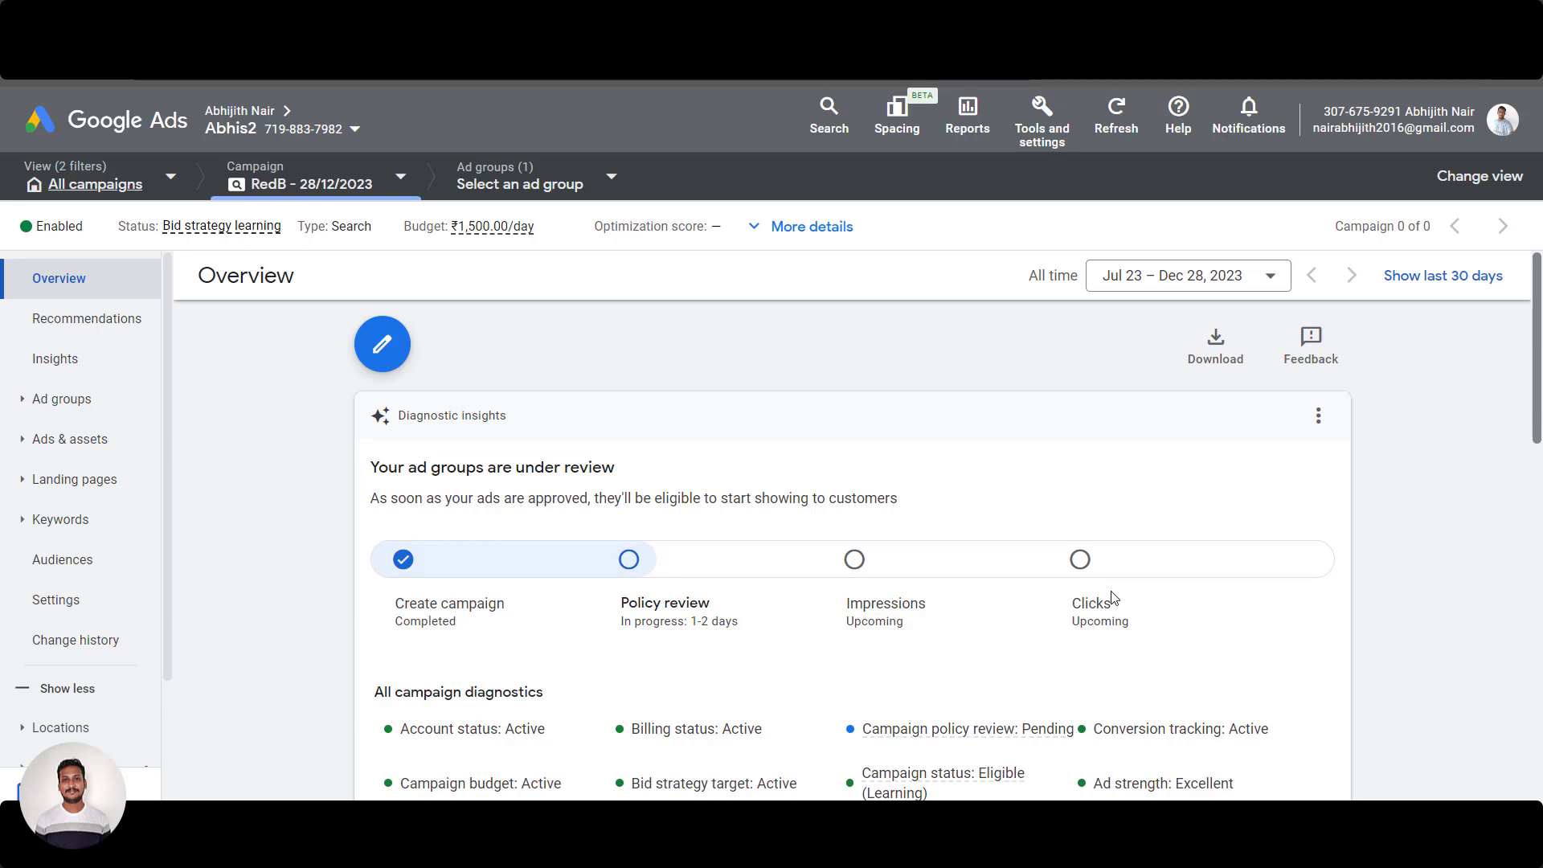
Examine the policy review progress and campaign diagnostics on the published campaign's overview
scroll(667, 556, down, 3)
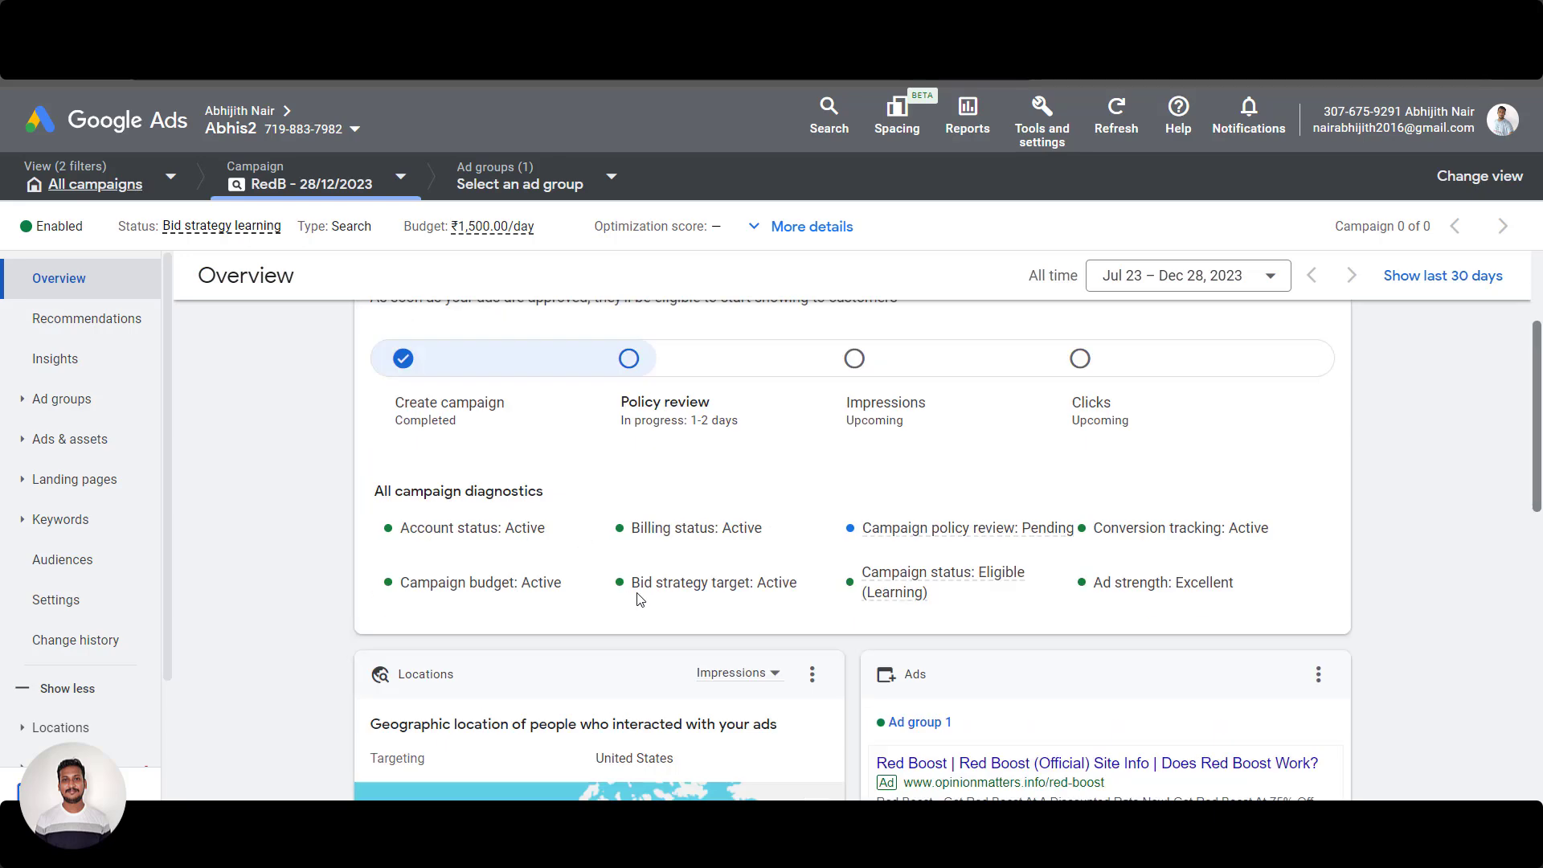
scroll(639, 598, up, 3)
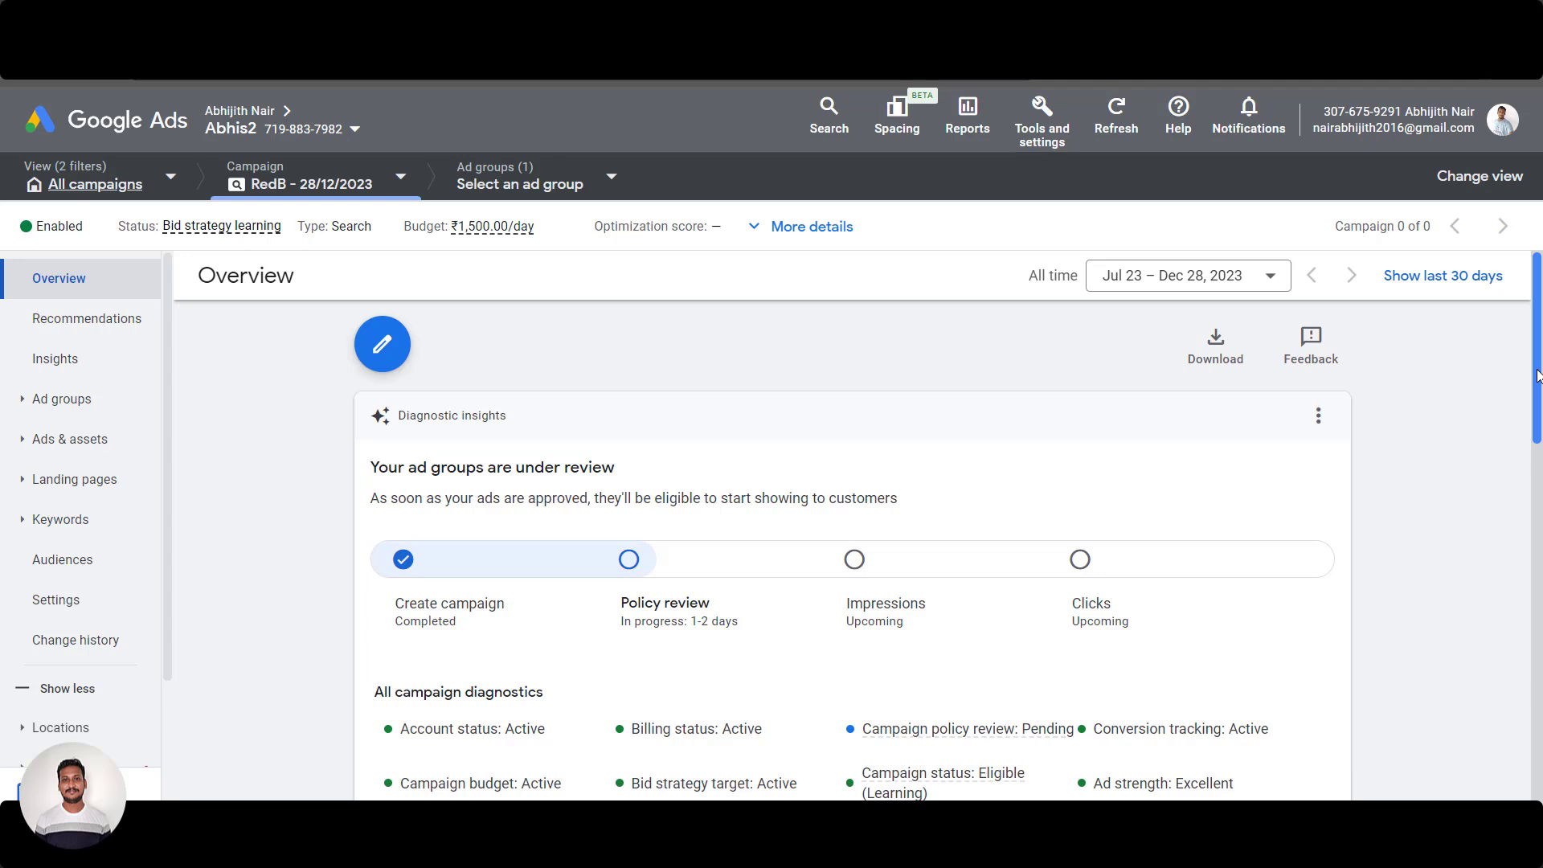
mouse_move(1537, 371)
mouse_down()
mouse_move(1536, 402)
mouse_move(1536, 371)
mouse_up()
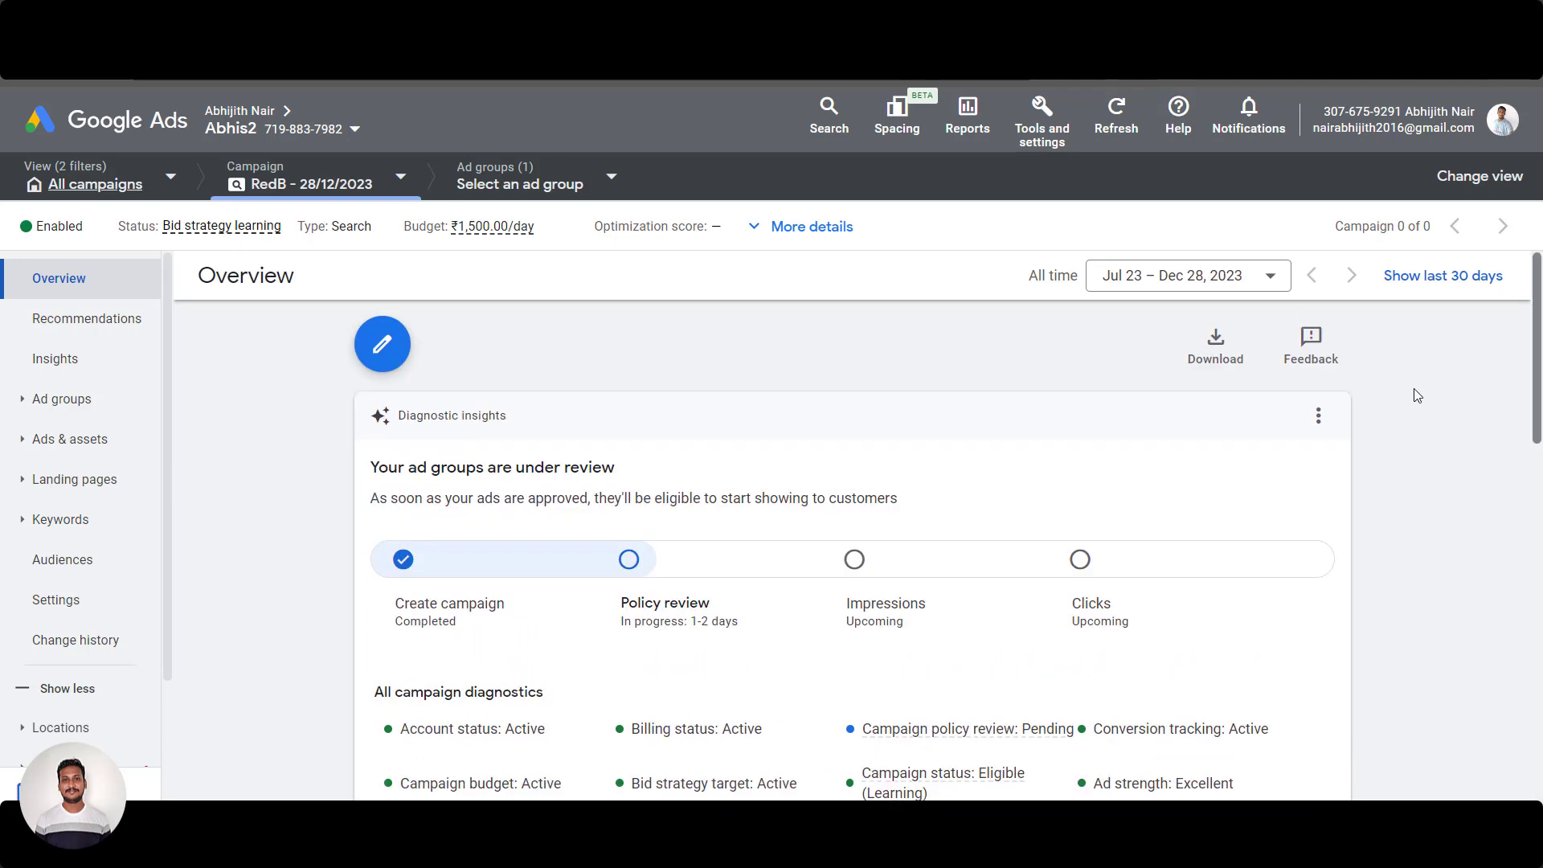